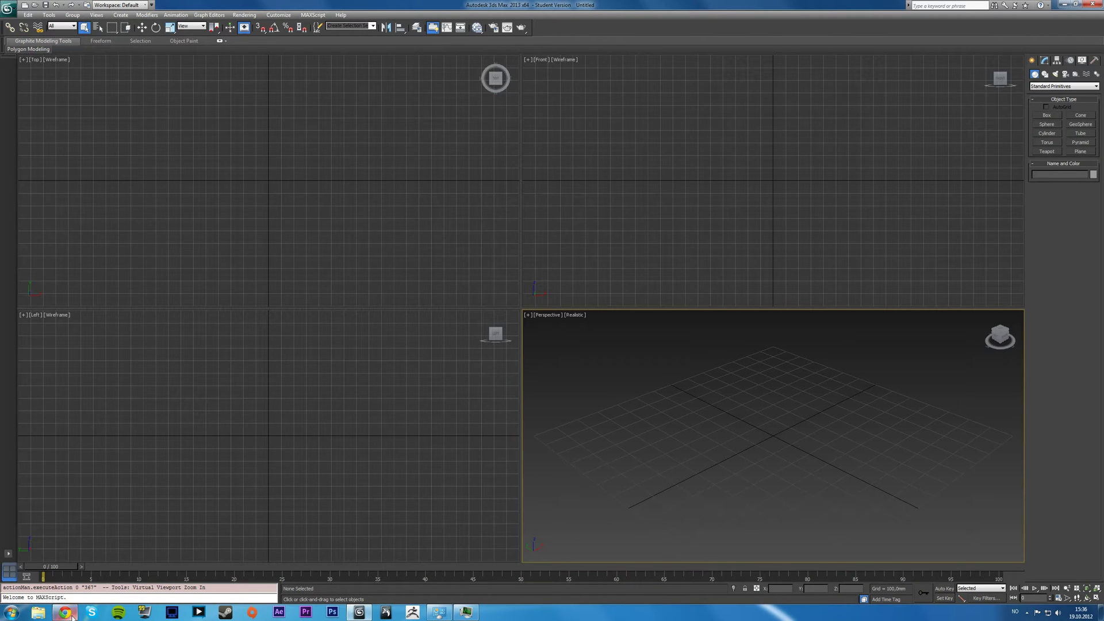
- Switch to Chrome and examine the Corsair Vengeance 2000 headset's product photos from several angles
{"action": "mouse_move", "coordinate": [72, 615]}
{"action": "left_click", "coordinate": [64, 568]}
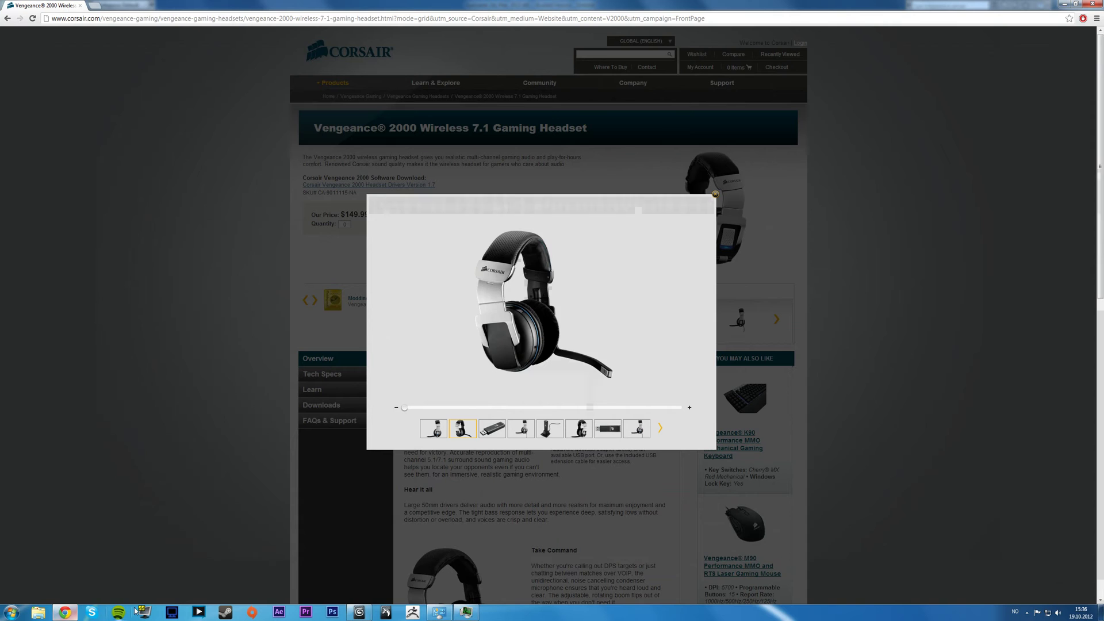
{"action": "left_click", "coordinate": [438, 434]}
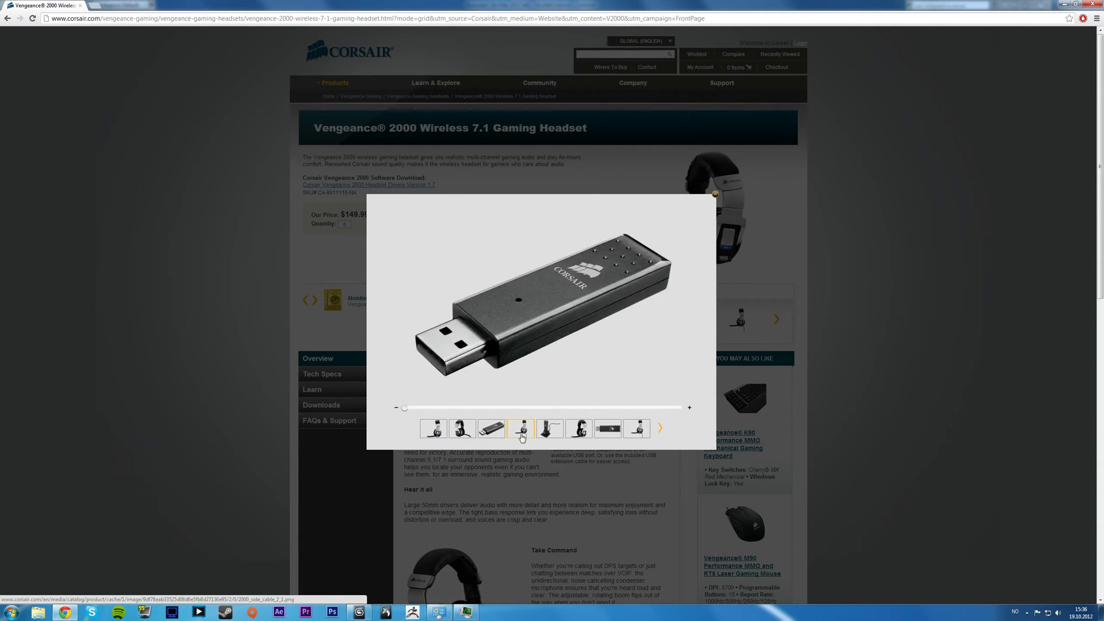
{"action": "left_click", "coordinate": [463, 432]}
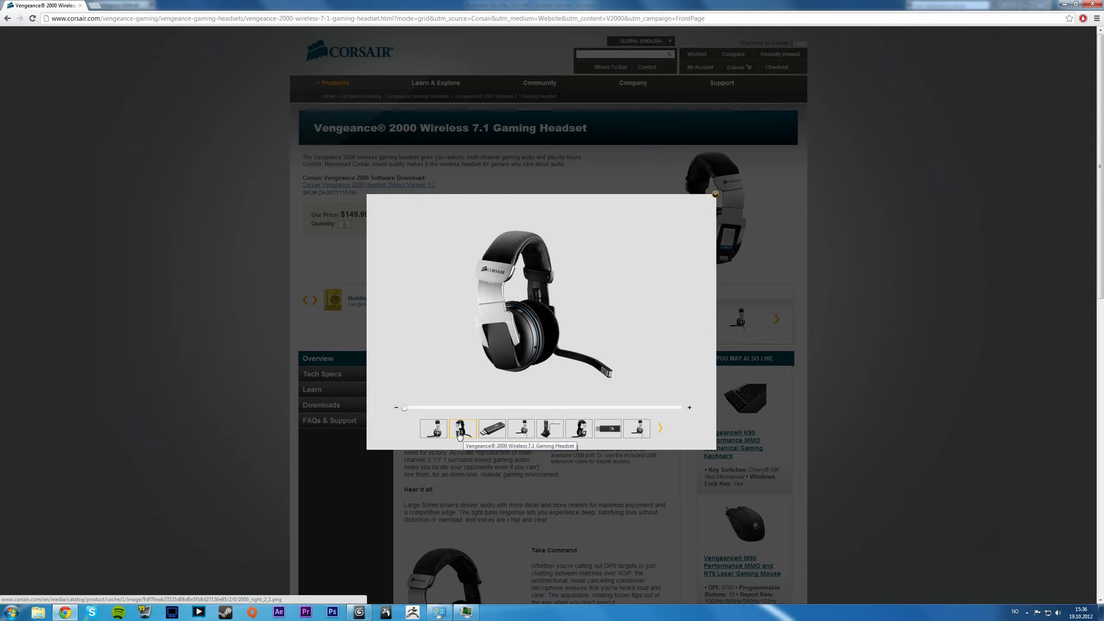
{"action": "left_click", "coordinate": [439, 432]}
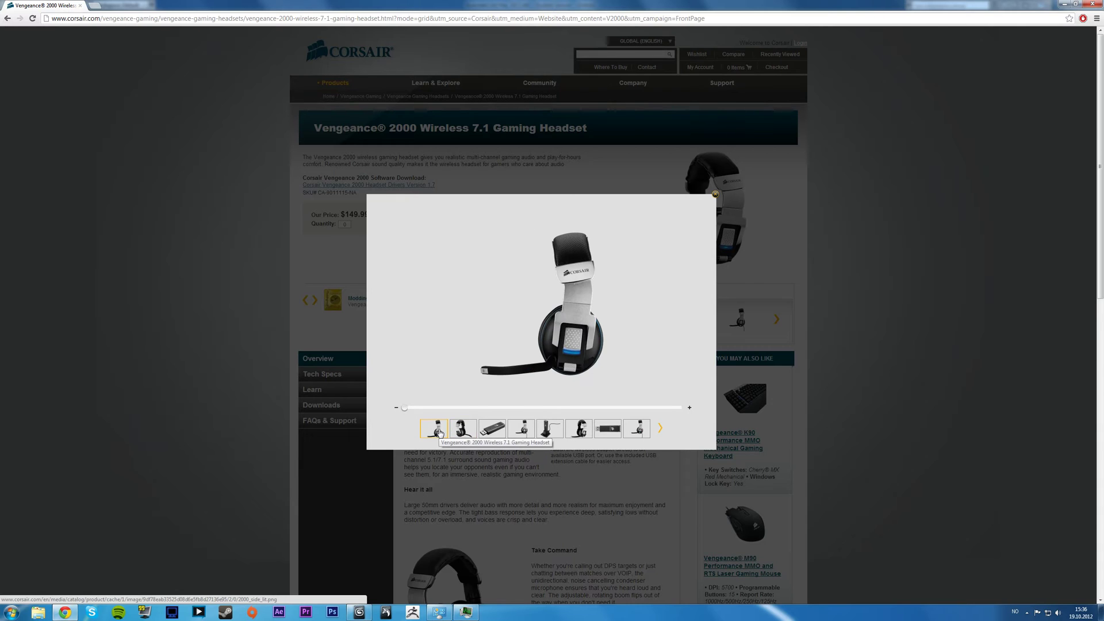
{"action": "left_click", "coordinate": [460, 429]}
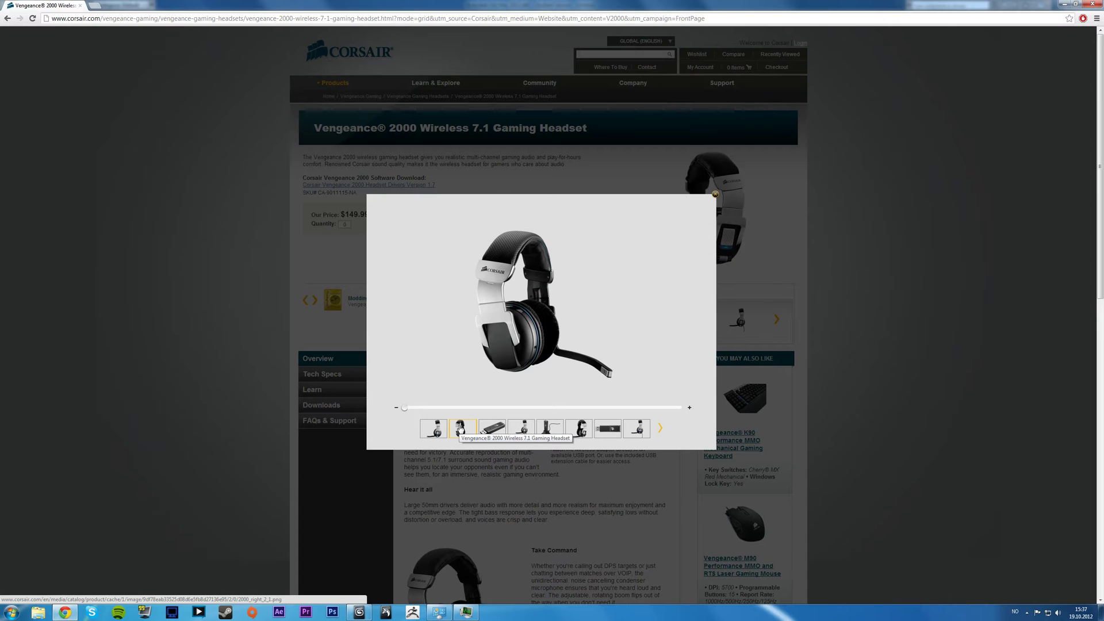
{"action": "left_click", "coordinate": [520, 428]}
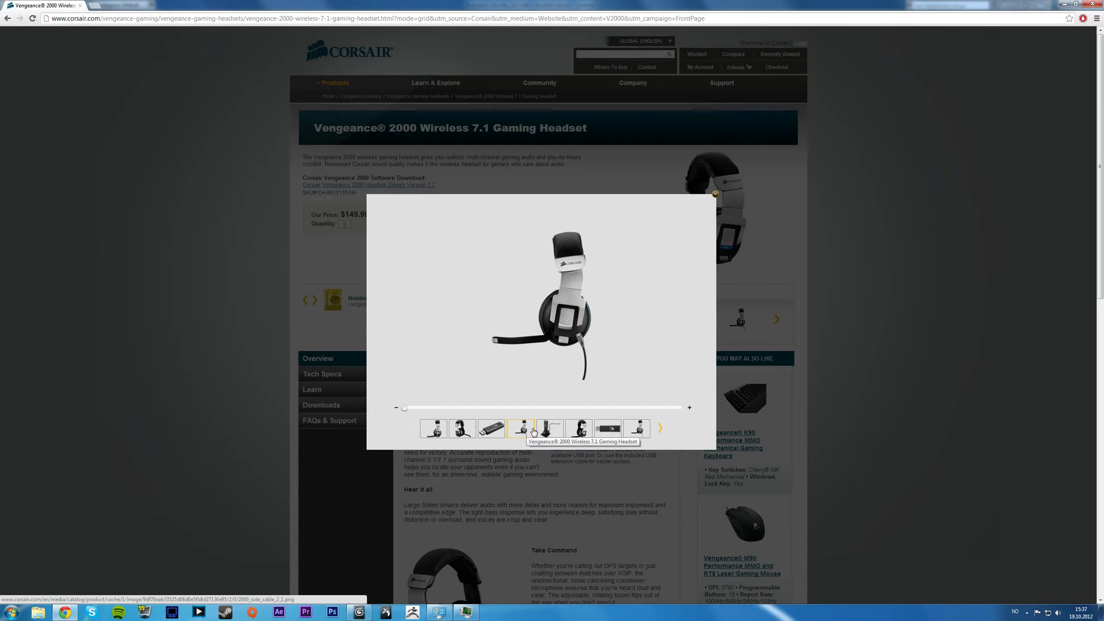
{"action": "left_click", "coordinate": [575, 428]}
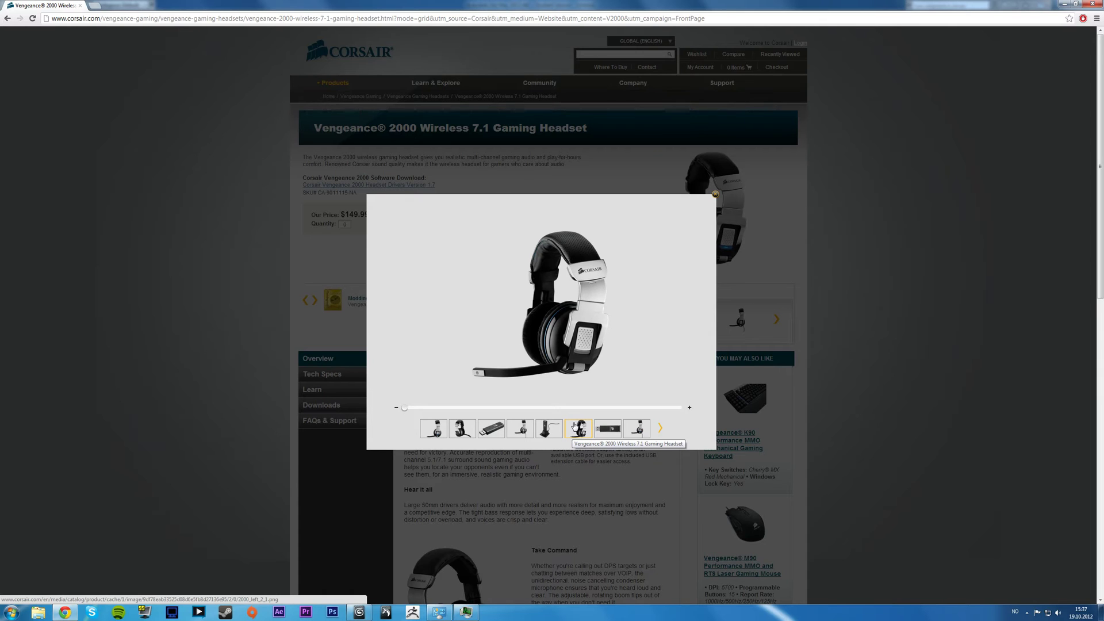
{"action": "left_click", "coordinate": [462, 428]}
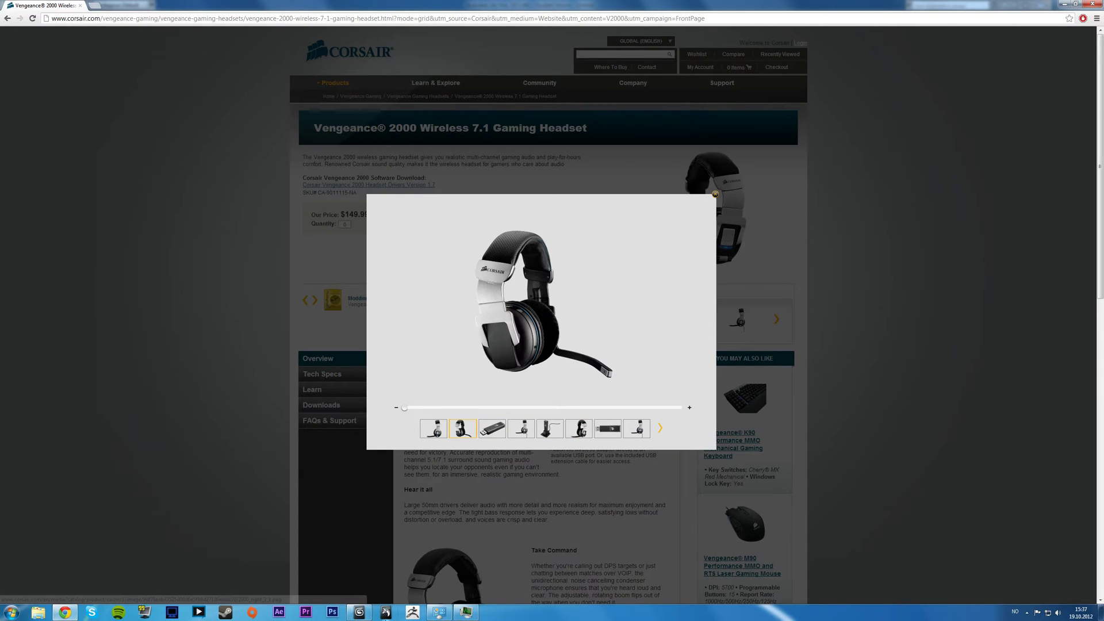
- Switch back to 3ds Max and create a cylinder at the Perspective view's origin, about 382 mm in radius and 128 mm high
{"action": "left_click", "coordinate": [357, 613]}
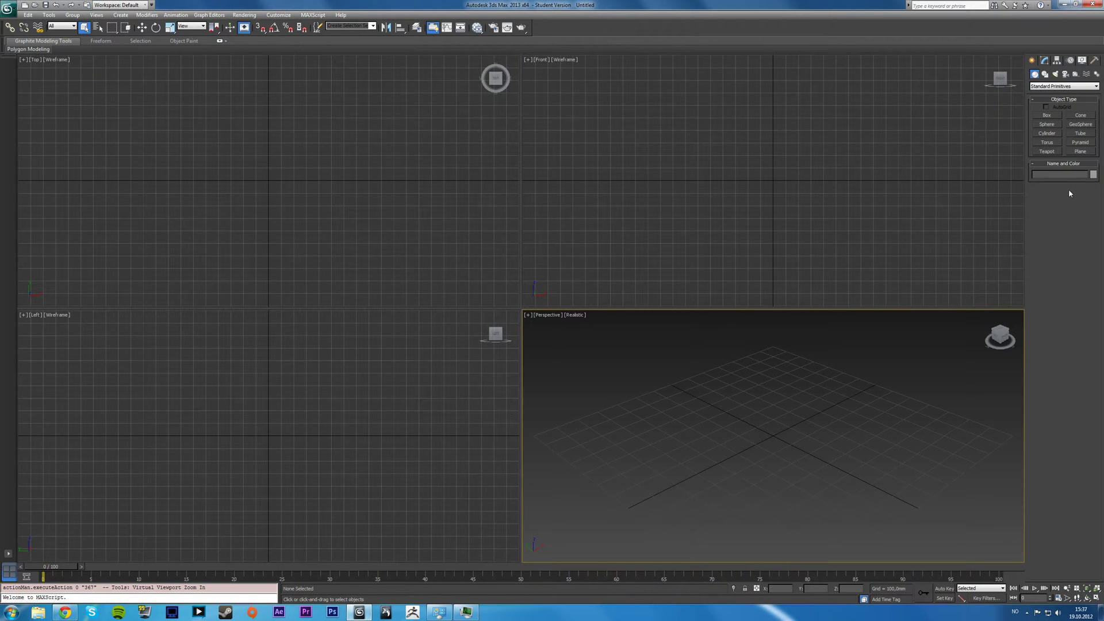
{"action": "left_click", "coordinate": [1048, 133]}
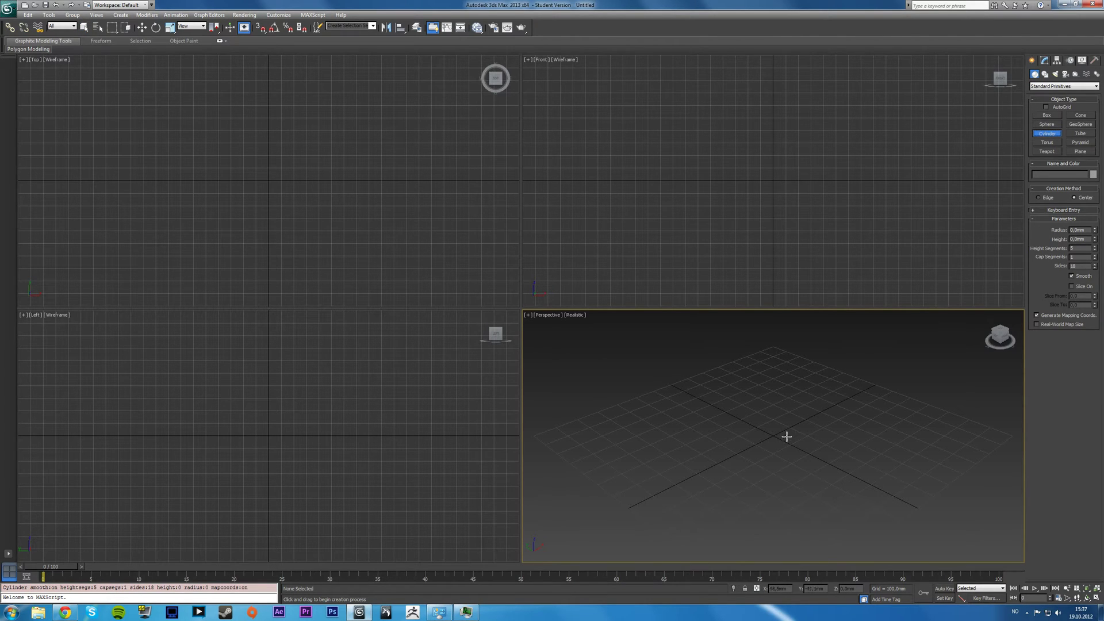
{"action": "left_click_drag", "start_coordinate": [773, 437], "coordinate": [772, 490]}
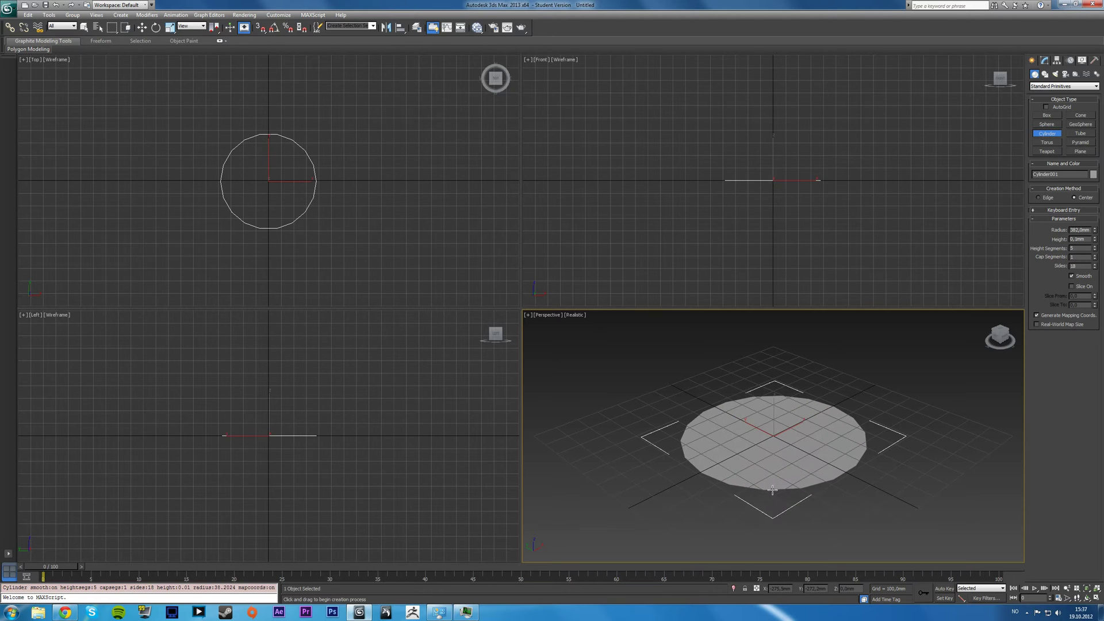
{"action": "left_click", "coordinate": [787, 454]}
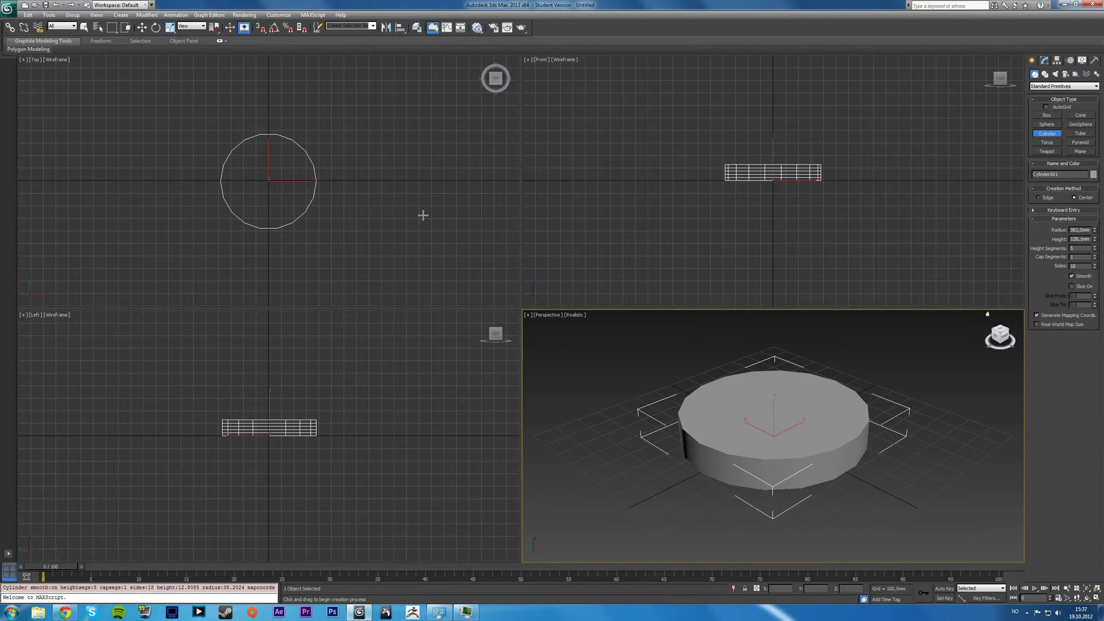
{"action": "left_click", "coordinate": [84, 27]}
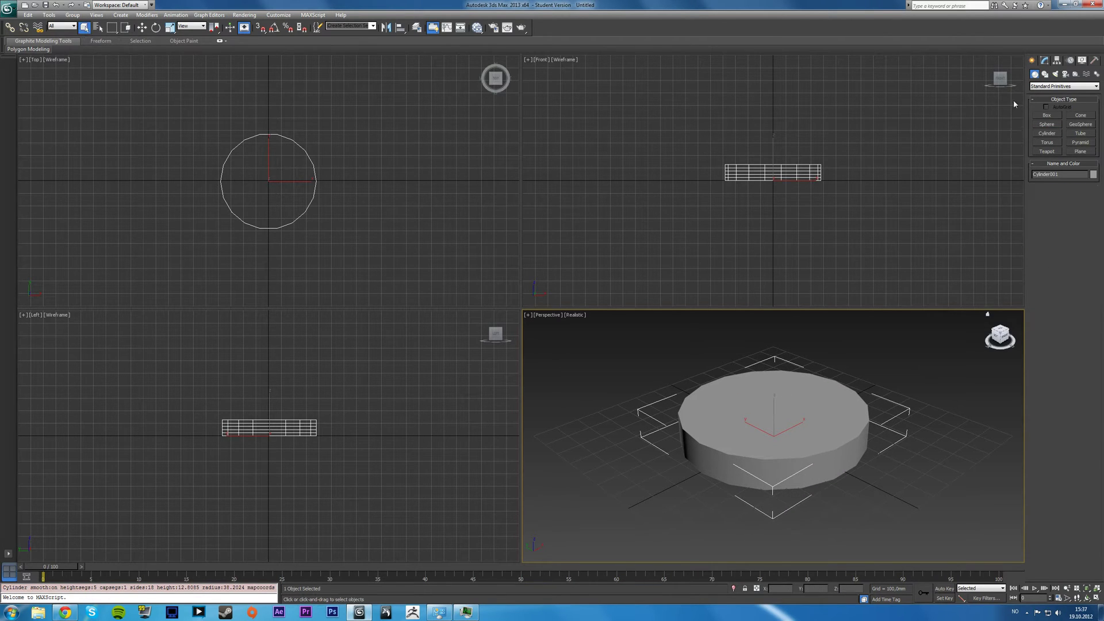
- Set the cylinder's height segments to 1 and hide the selection brackets around it
{"action": "left_click", "coordinate": [1045, 61]}
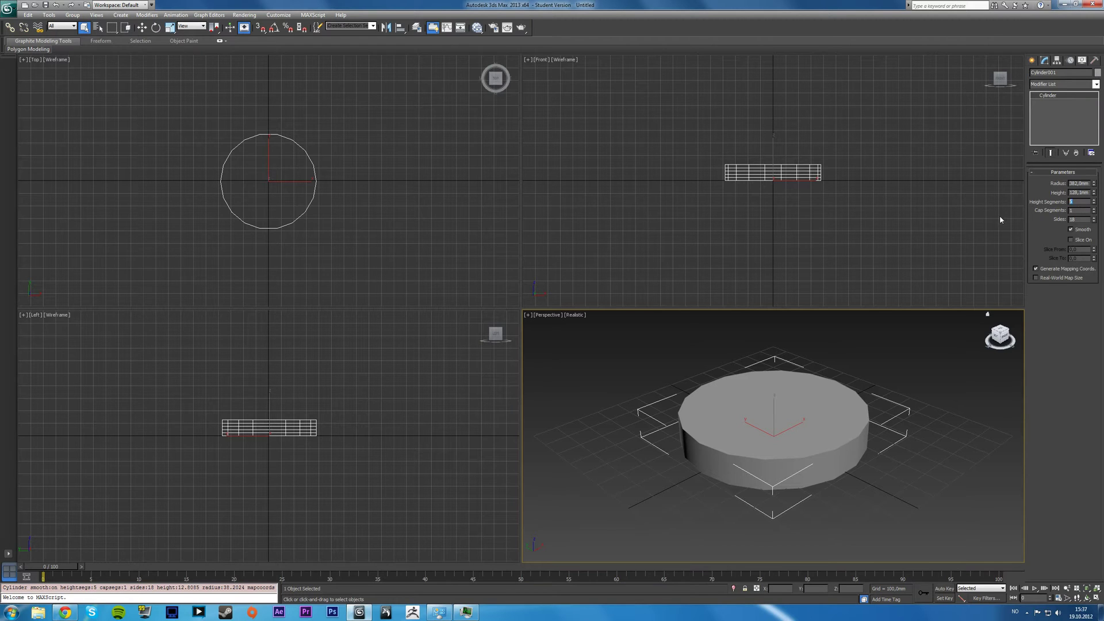
{"action": "left_click", "coordinate": [940, 402]}
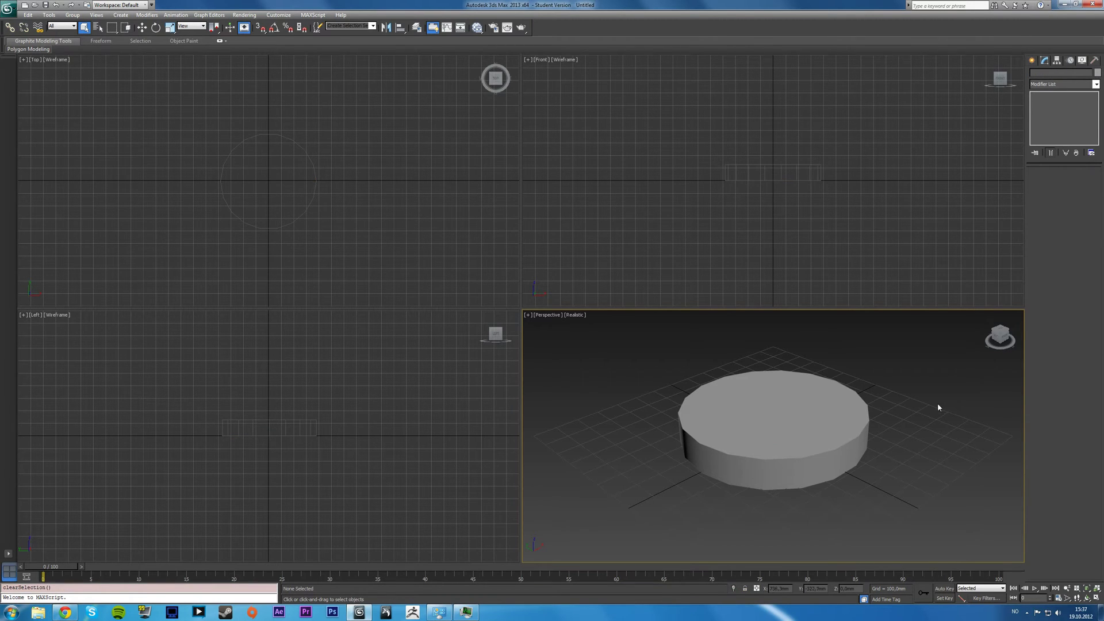
{"action": "key", "text": "j"}
{"action": "key", "text": "ctrl+z"}
{"action": "key", "text": "j"}
{"action": "key", "text": "j"}
{"action": "key", "text": "j"}
{"action": "key", "text": "j"}
{"action": "key", "text": "j"}
{"action": "key", "text": "j"}
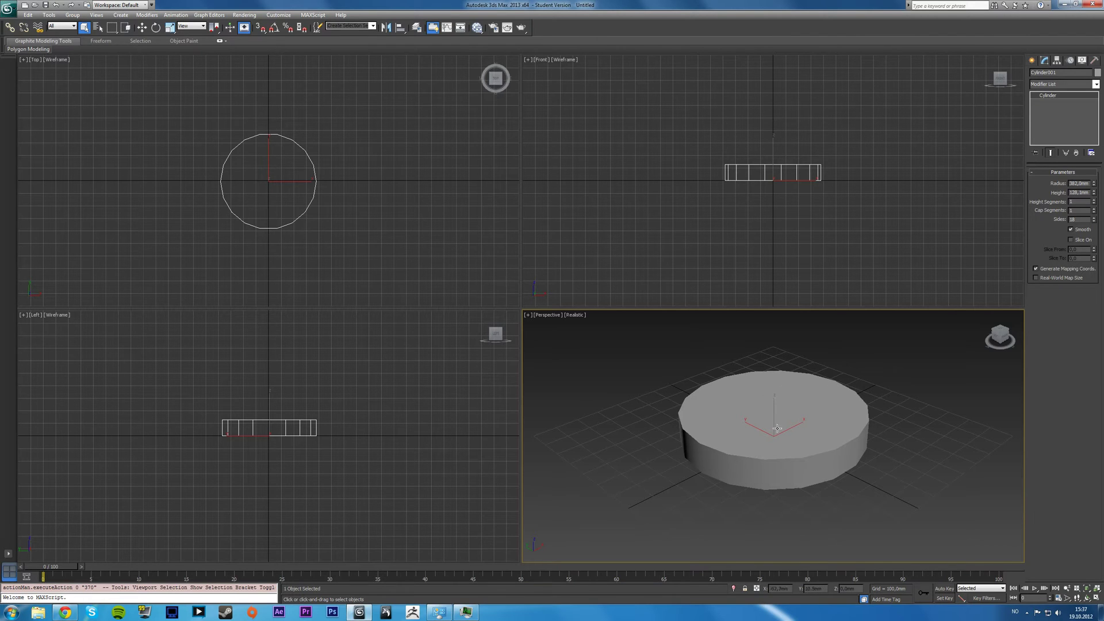
{"action": "key", "text": "j"}
{"action": "key", "text": "j"}
- Hide the grid in all four viewports and show edged faces in the Perspective view
{"action": "key", "text": "g"}
{"action": "left_click", "coordinate": [372, 433]}
{"action": "key", "text": "g"}
{"action": "left_click", "coordinate": [430, 242]}
{"action": "key", "text": "g"}
{"action": "left_click", "coordinate": [643, 220]}
{"action": "key", "text": "g"}
{"action": "left_click", "coordinate": [660, 402]}
{"action": "left_click", "coordinate": [864, 472]}
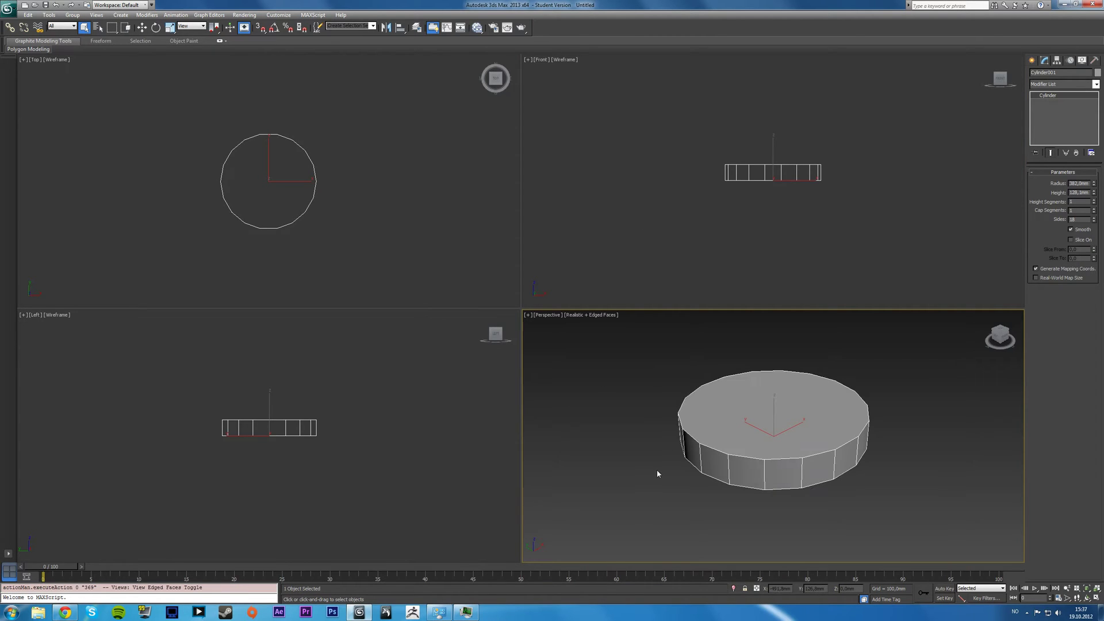
{"action": "key", "text": "F4"}
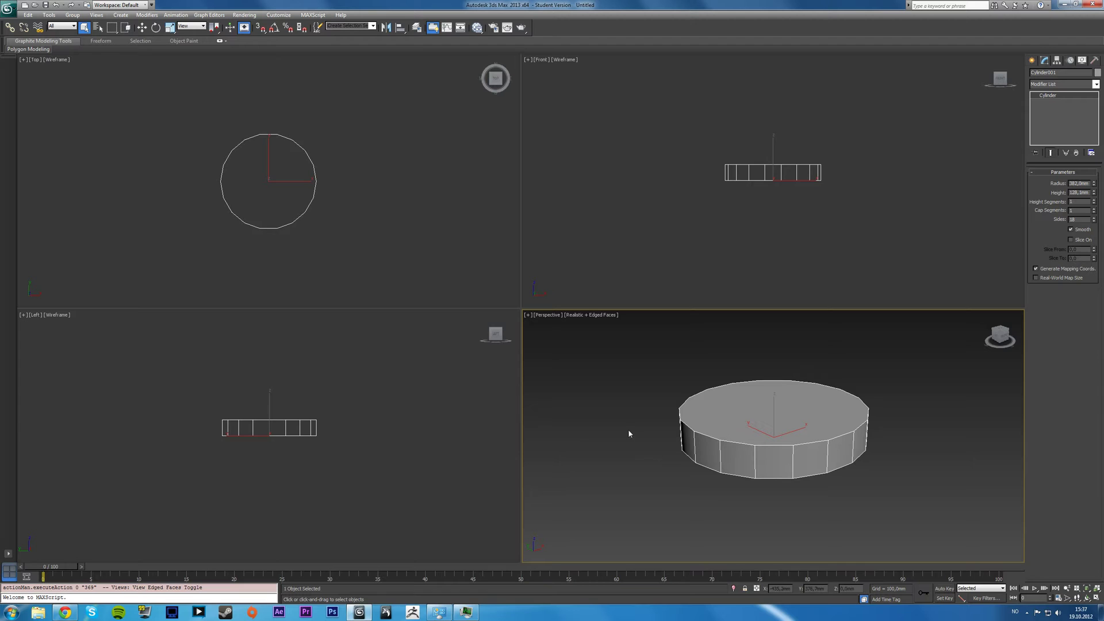
- Convert the cylinder to an Editable Poly
{"action": "right_click", "coordinate": [651, 417]}
{"action": "mouse_move", "coordinate": [607, 498]}
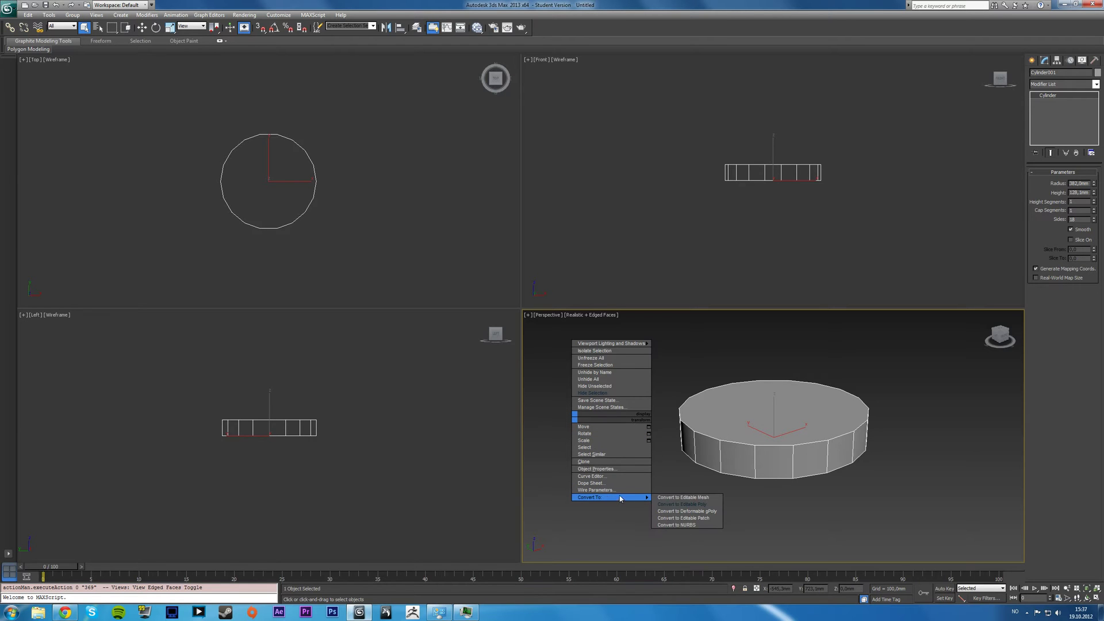
{"action": "left_click", "coordinate": [682, 505]}
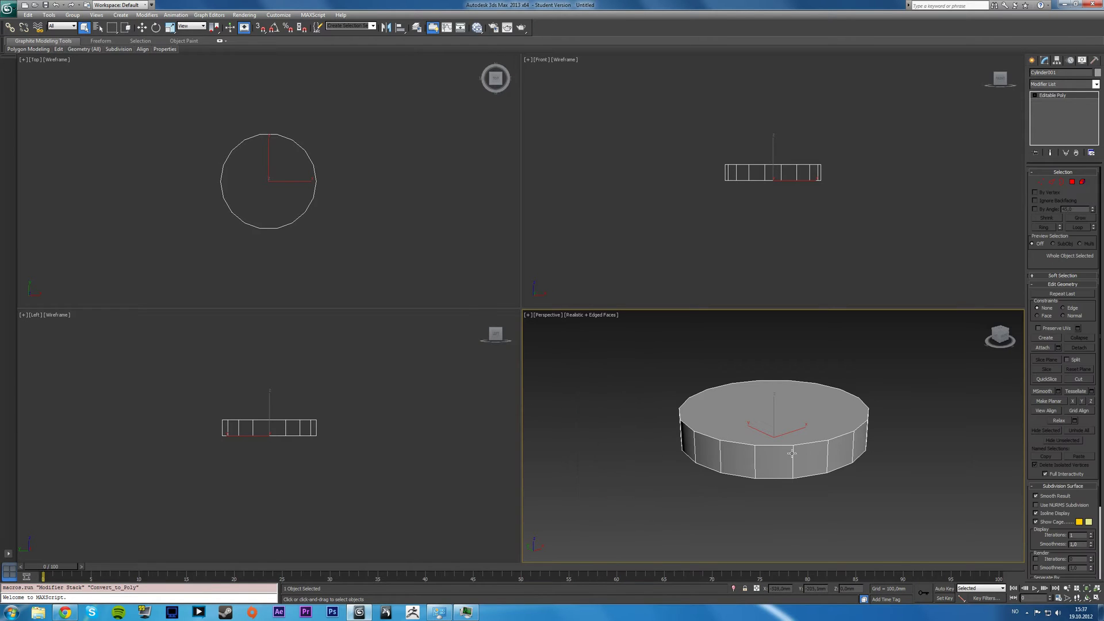
- Delete the cylinder's top and bottom cap polygons, leaving only the side wall as an open ring
{"action": "left_click", "coordinate": [1075, 183]}
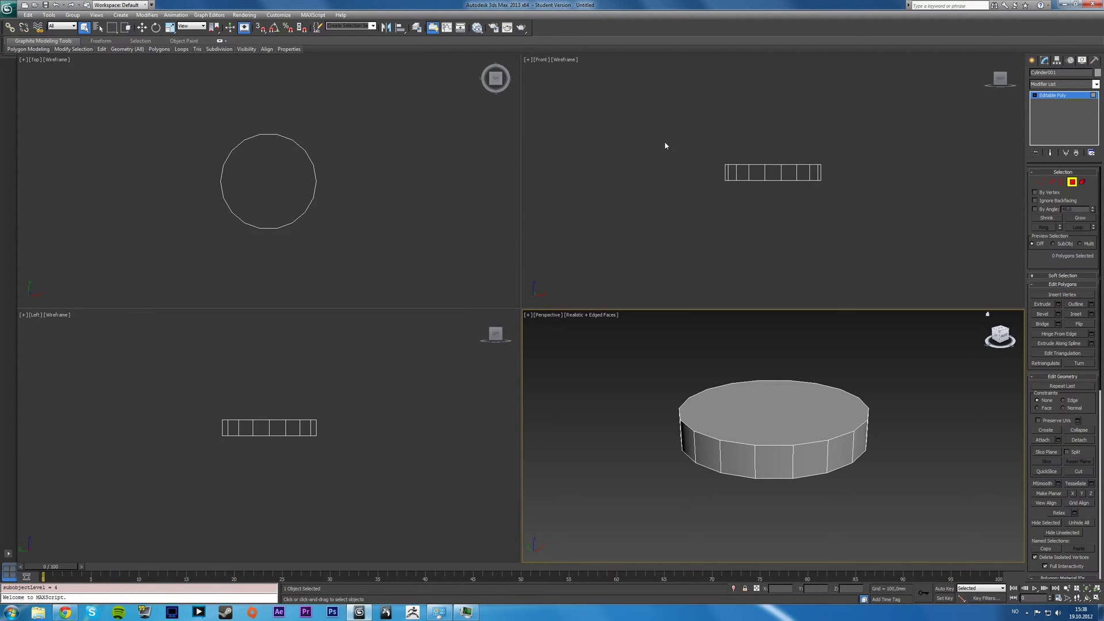
{"action": "scroll", "coordinate": [779, 395], "scroll_direction": "up", "scroll_amount": 2}
{"action": "scroll", "coordinate": [781, 400], "scroll_direction": "up", "scroll_amount": 1}
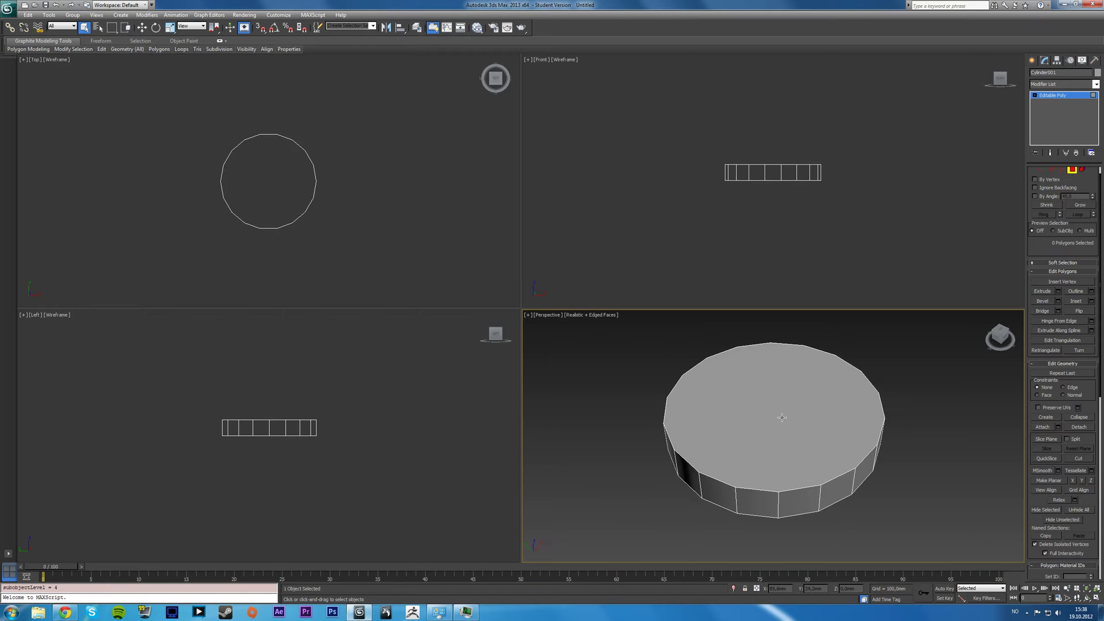
{"action": "left_click", "coordinate": [766, 398]}
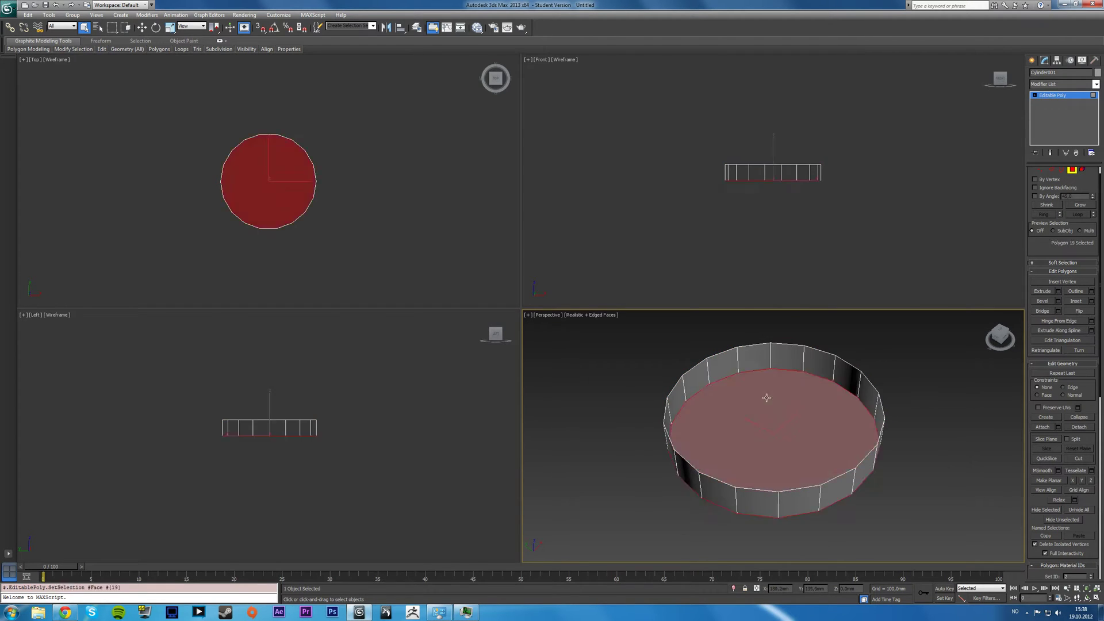
{"action": "key", "text": "Delete"}
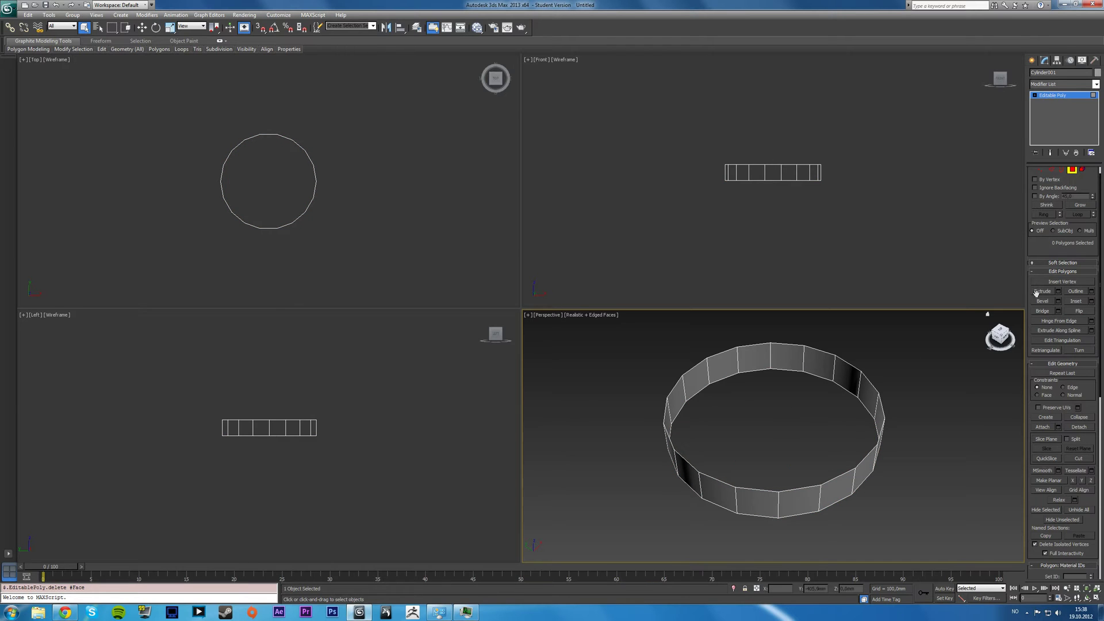
- Select all of the ring's vertices and scale them down slightly along Y in the Top view to form an oval
{"action": "scroll", "coordinate": [1052, 302], "scroll_direction": "up", "scroll_amount": 1}
{"action": "left_click", "coordinate": [1051, 183]}
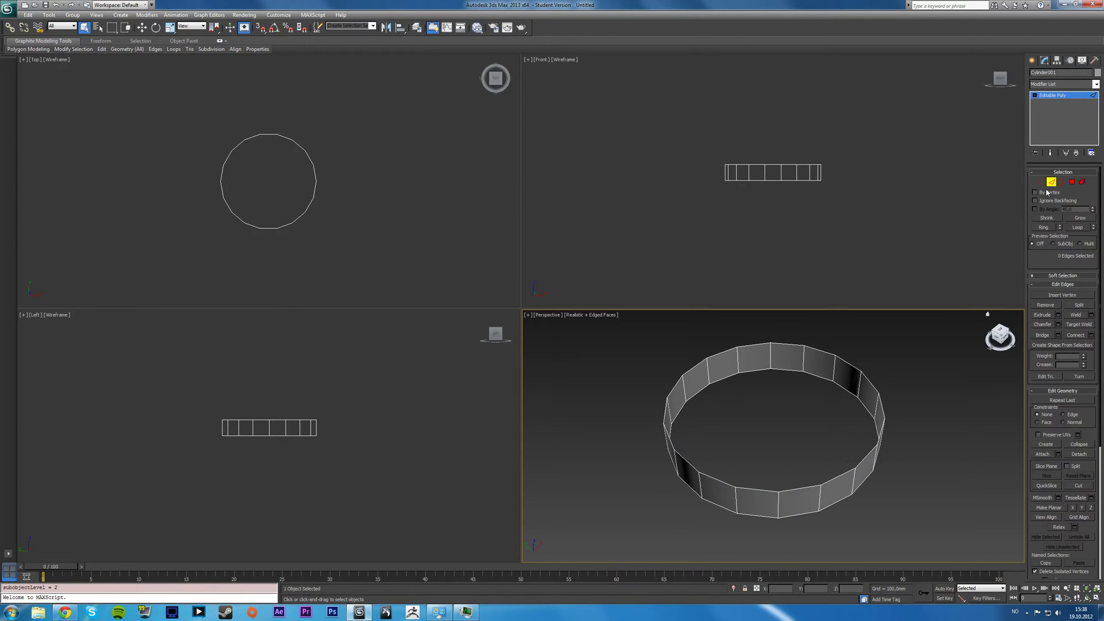
{"action": "left_click", "coordinate": [1041, 181]}
{"action": "left_click_drag", "start_coordinate": [637, 332], "coordinate": [957, 564]}
{"action": "left_click", "coordinate": [169, 27]}
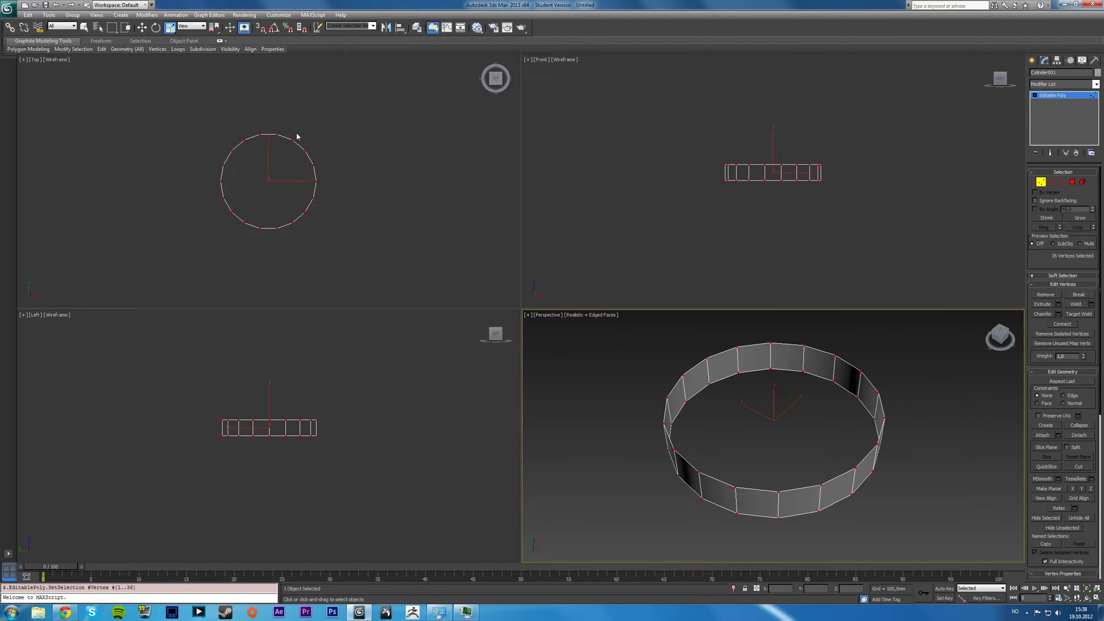
{"action": "right_click", "coordinate": [243, 163]}
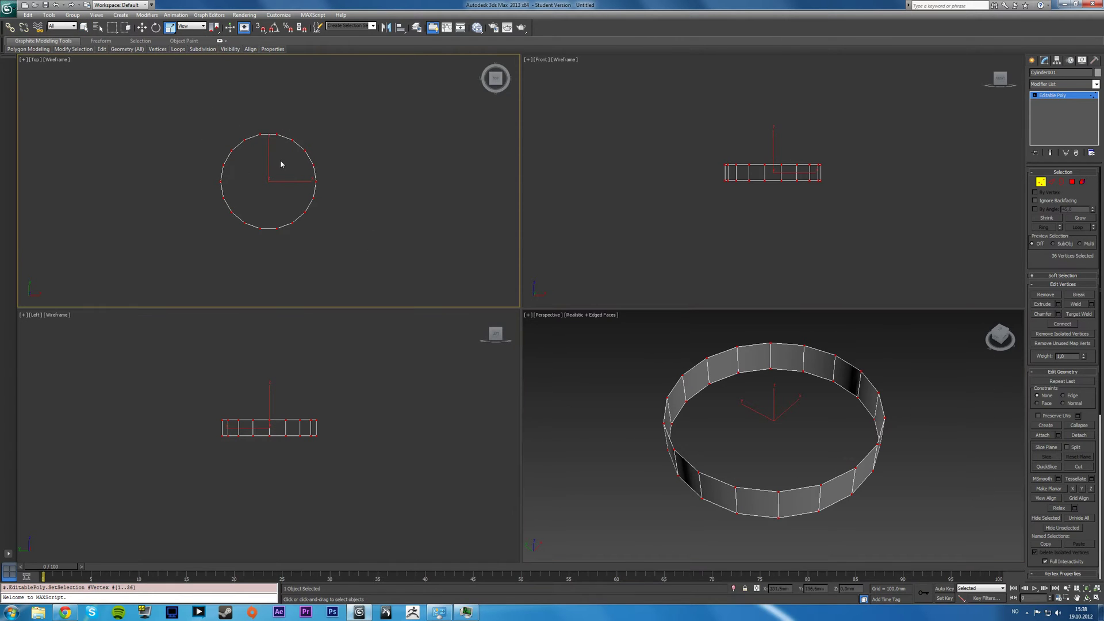
{"action": "middle_click_drag", "start_coordinate": [277, 159], "coordinate": [280, 160]}
{"action": "key", "text": "x"}
{"action": "key", "text": "x"}
{"action": "key", "text": "x"}
{"action": "key", "text": "x"}
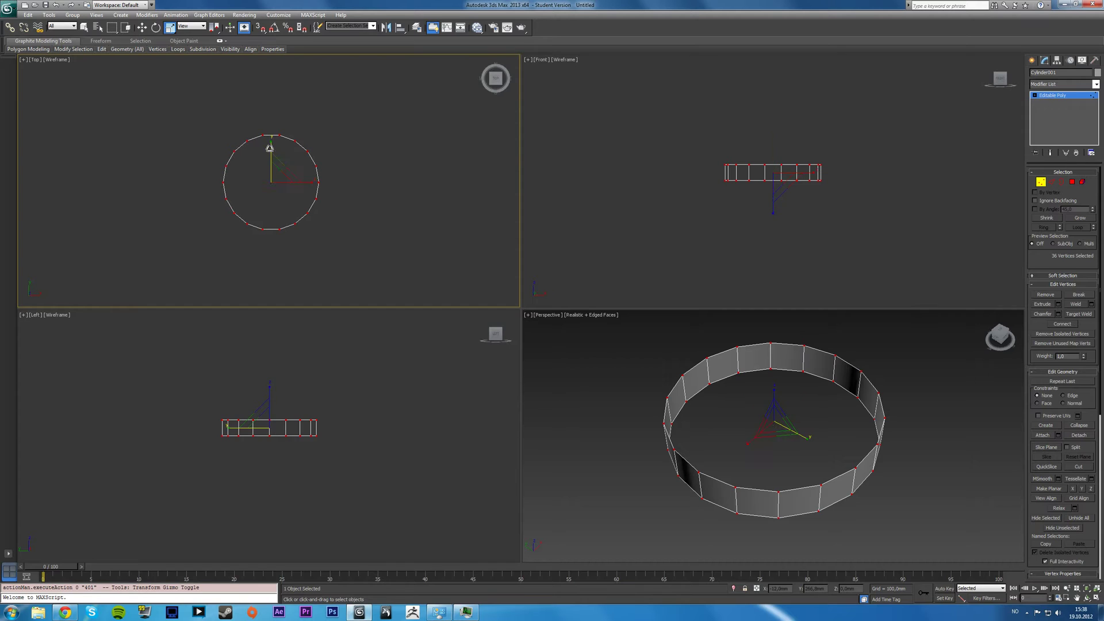
{"action": "key", "text": "x"}
{"action": "key", "text": "x"}
{"action": "key", "text": "x"}
{"action": "key", "text": "x"}
{"action": "key", "text": "x"}
{"action": "key", "text": "x"}
{"action": "key", "text": "x"}
{"action": "key", "text": "x"}
{"action": "key", "text": "x"}
{"action": "key", "text": "x"}
{"action": "key", "text": "x"}
{"action": "key", "text": "x"}
{"action": "key", "text": "x"}
{"action": "key", "text": "x"}
{"action": "key", "text": "x"}
{"action": "key", "text": "x"}
{"action": "left_click_drag", "start_coordinate": [269, 146], "coordinate": [269, 150]}
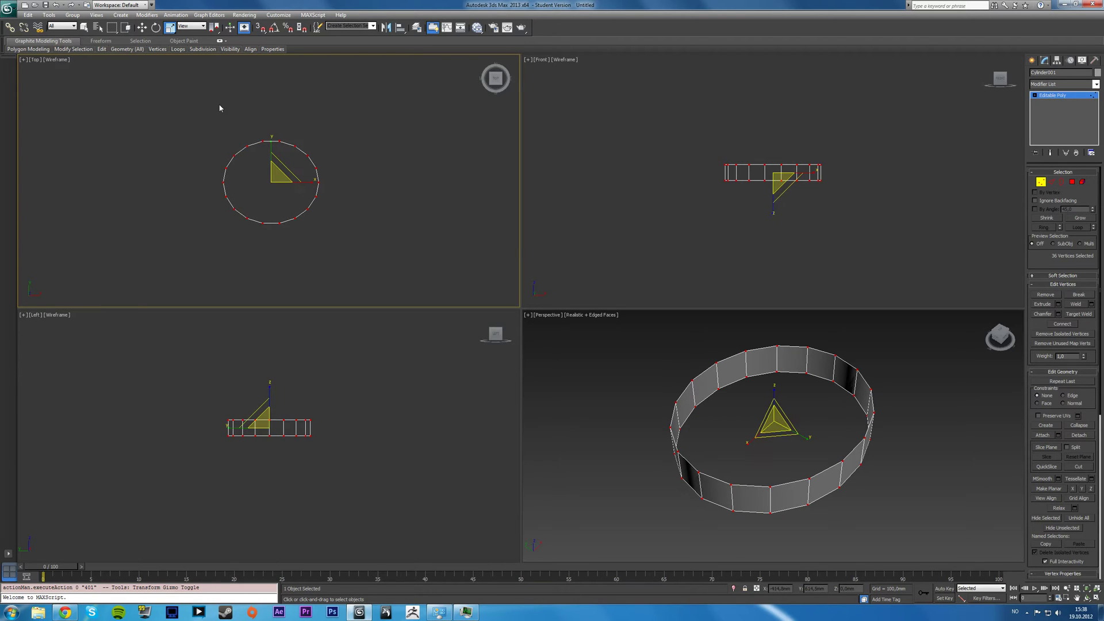
{"action": "key", "text": "q"}
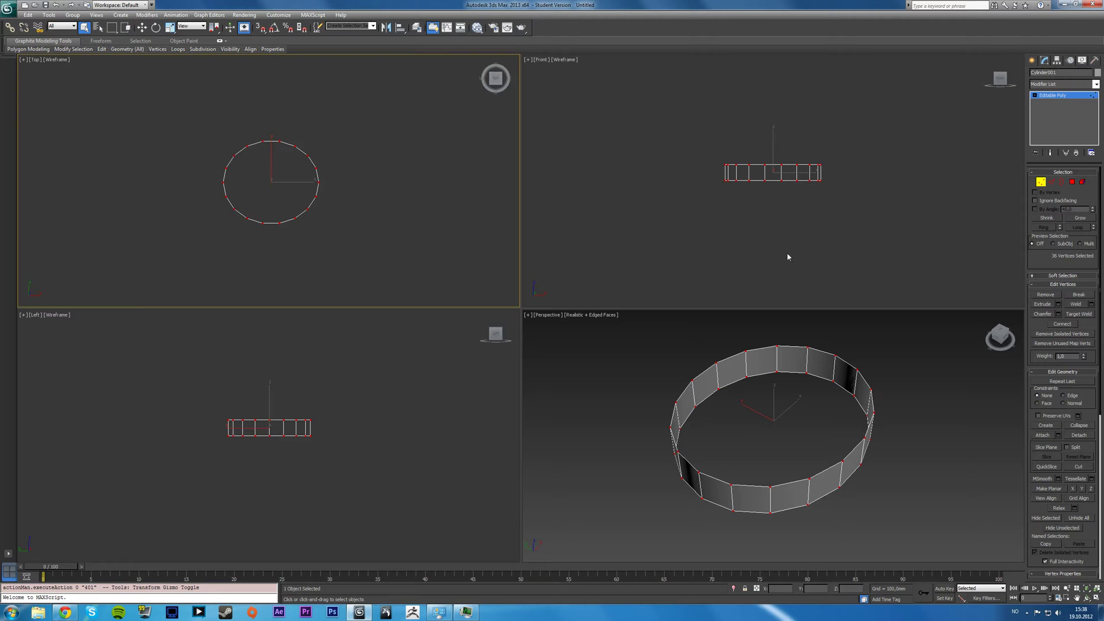
- Scale the selected vertices up slightly along Y in the Top view to make the oval rounder
{"action": "right_click", "coordinate": [747, 415]}
{"action": "key", "text": "alt+w"}
{"action": "middle_click_drag", "start_coordinate": [640, 386], "coordinate": [606, 394], "text": "alt"}
{"action": "key", "text": "alt+w"}
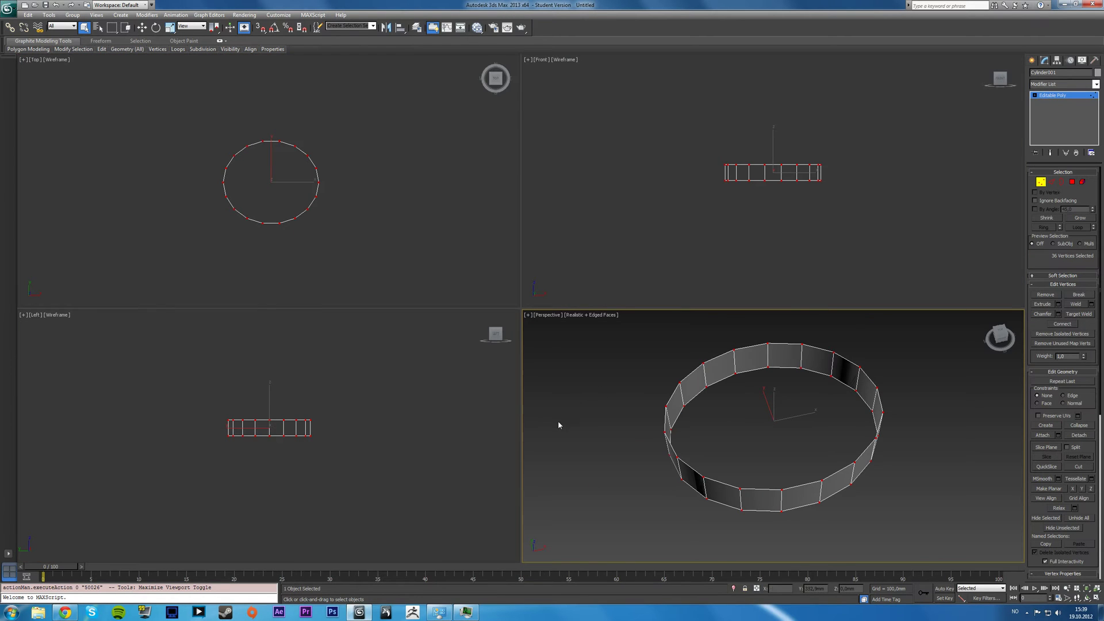
{"action": "key", "text": "r"}
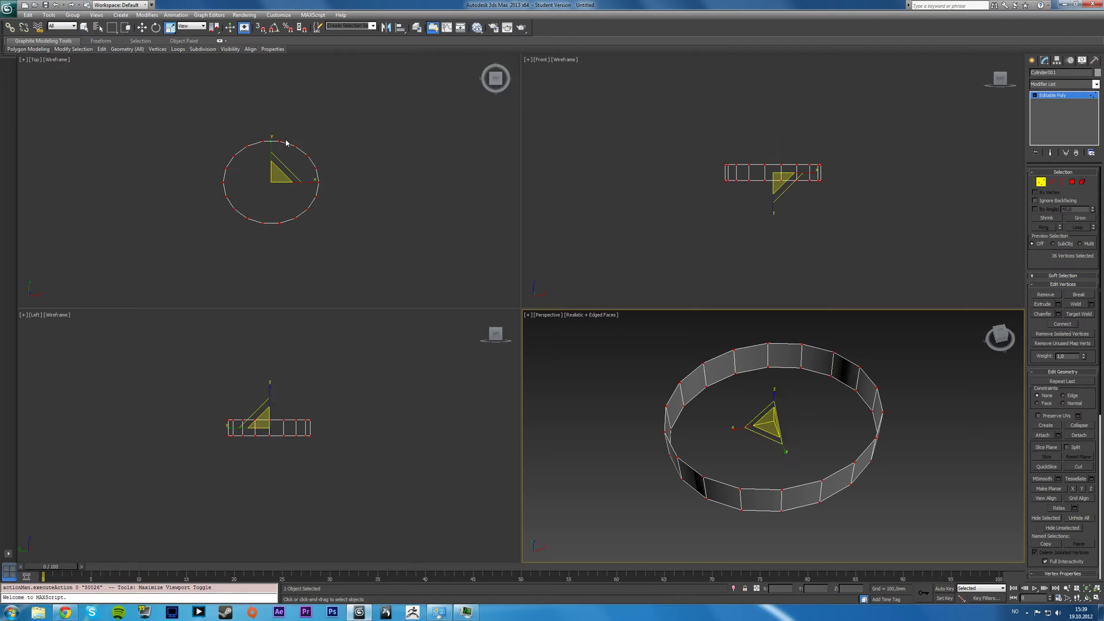
{"action": "left_click", "coordinate": [269, 145]}
{"action": "left_click_drag", "start_coordinate": [270, 145], "coordinate": [271, 144]}
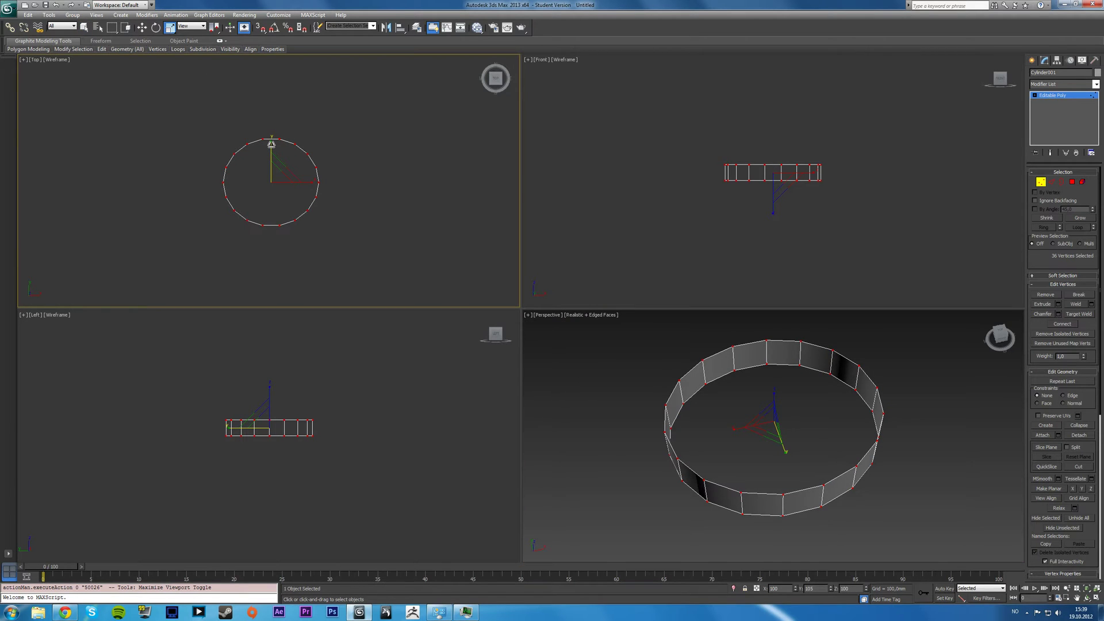
{"action": "key", "text": "q"}
- Leave vertex editing, deselect the ring and activate the Move tool in the Perspective view
{"action": "left_click", "coordinate": [634, 406]}
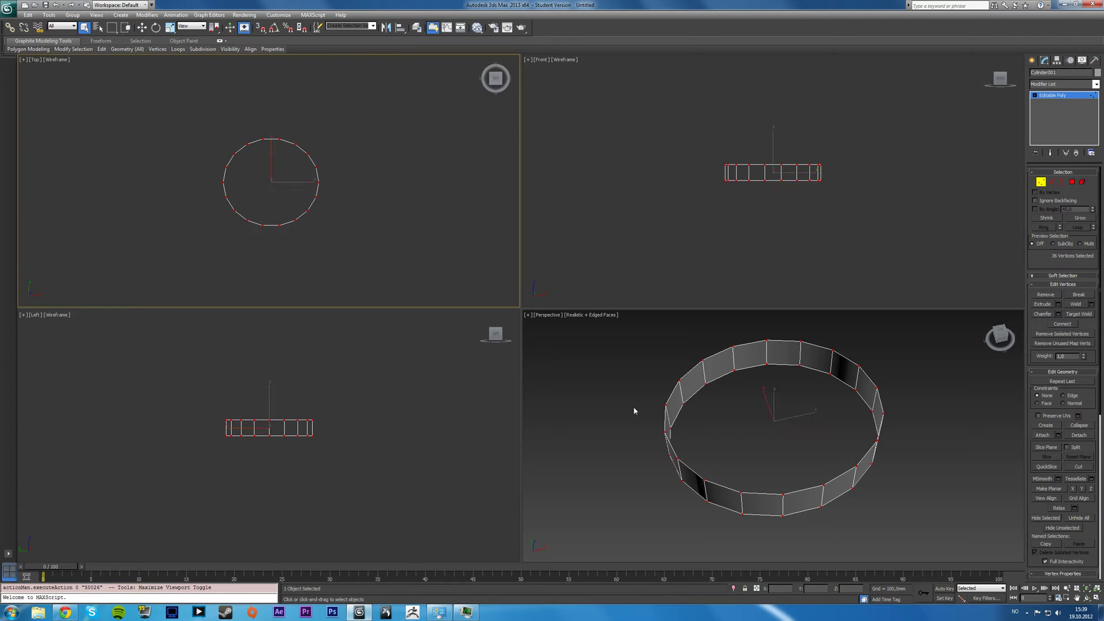
{"action": "left_click", "coordinate": [1041, 182]}
{"action": "left_click", "coordinate": [863, 420]}
{"action": "key", "text": "w"}
{"action": "key", "text": "alt+w"}
{"action": "middle_click_drag", "start_coordinate": [707, 385], "coordinate": [586, 337], "text": "alt"}
{"action": "scroll", "coordinate": [598, 351], "scroll_direction": "down", "scroll_amount": 5}
{"action": "key", "text": "alt+w"}
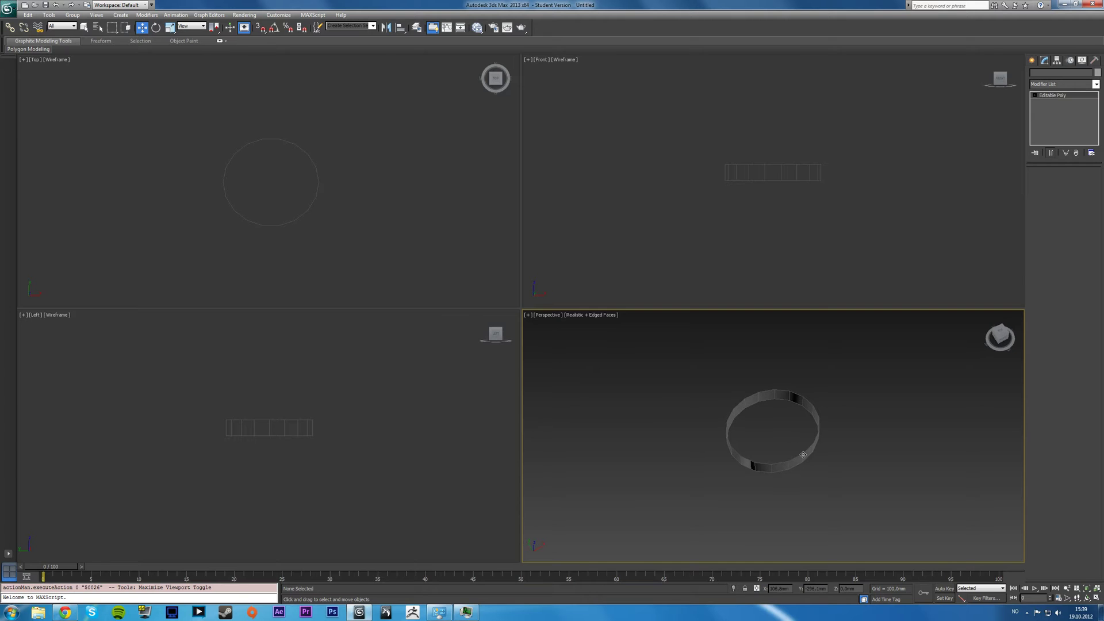
- Select the ring and pick the edges at the end of its side wall in the Front view with edge editing active
{"action": "left_click", "coordinate": [807, 448]}
{"action": "scroll", "coordinate": [772, 440], "scroll_direction": "up", "scroll_amount": 3}
{"action": "key", "text": "1"}
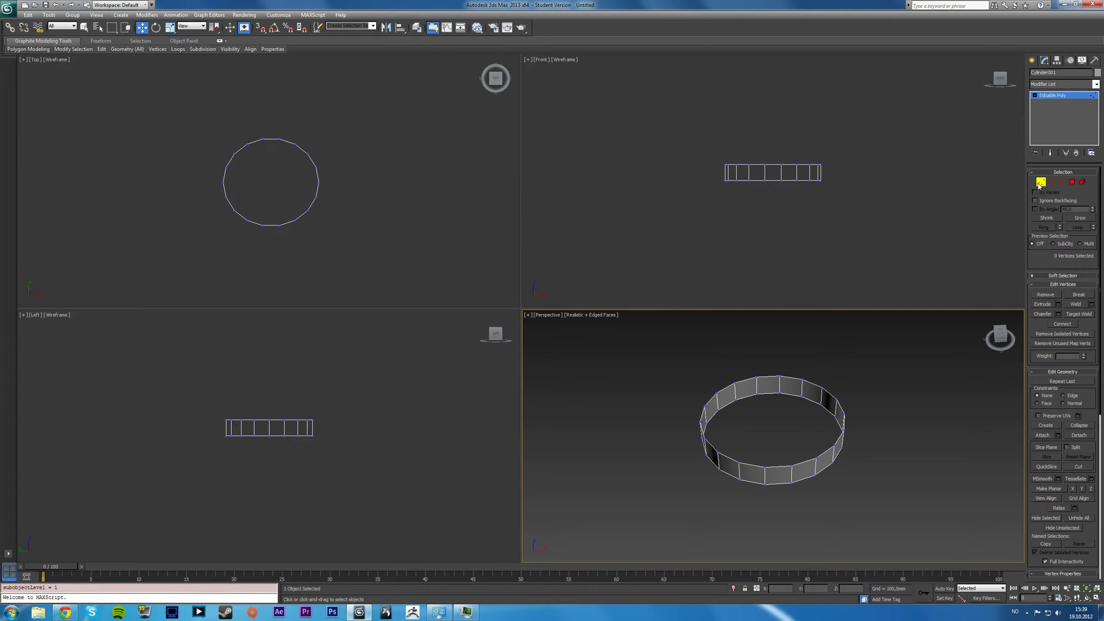
{"action": "left_click", "coordinate": [815, 262]}
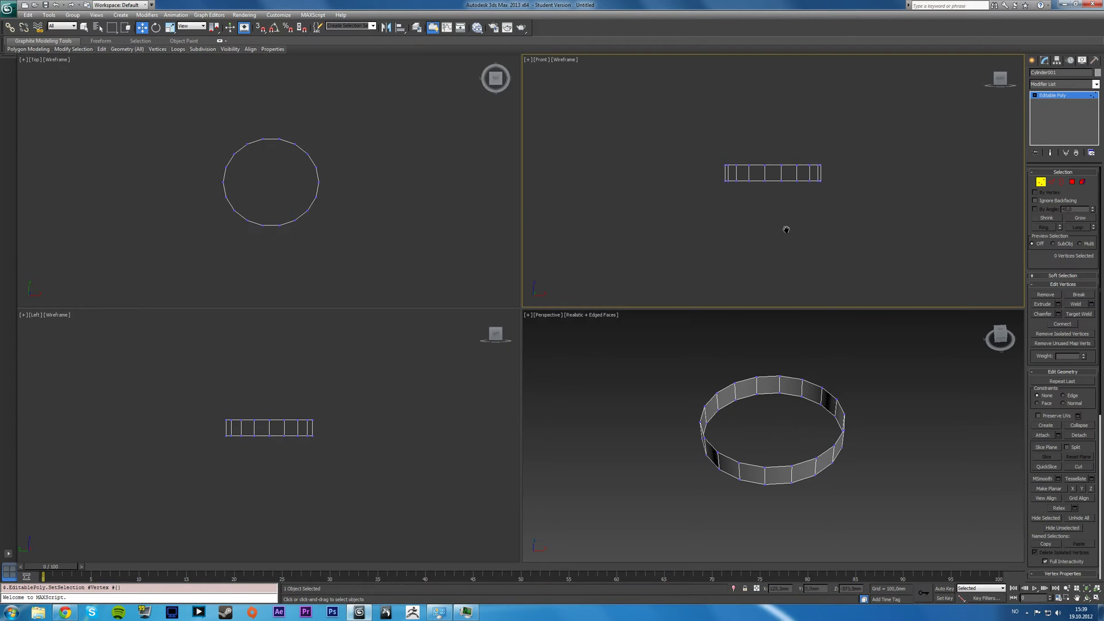
{"action": "scroll", "coordinate": [757, 237], "scroll_direction": "up", "scroll_amount": 4}
{"action": "left_click_drag", "start_coordinate": [662, 148], "coordinate": [676, 181]}
{"action": "left_click", "coordinate": [878, 331]}
{"action": "key", "text": "2"}
{"action": "left_click", "coordinate": [826, 191]}
{"action": "left_click_drag", "start_coordinate": [825, 192], "coordinate": [828, 193]}
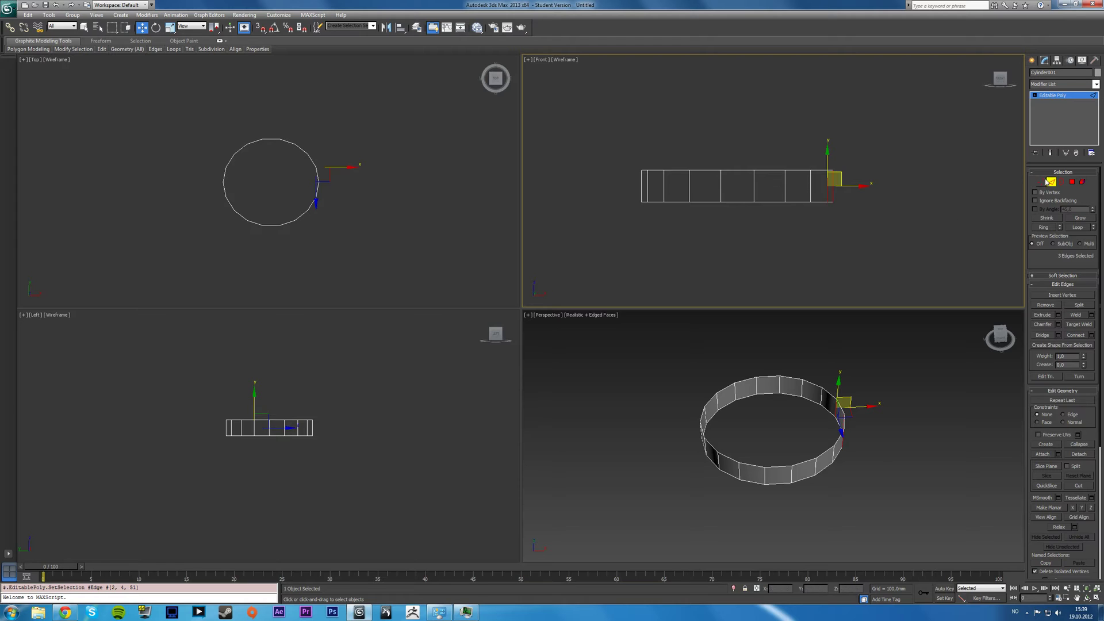
- Select the ring's upper row of vertices and scale it down slightly to taper the wall inward
{"action": "left_click", "coordinate": [1041, 182]}
{"action": "left_click_drag", "start_coordinate": [631, 143], "coordinate": [873, 193]}
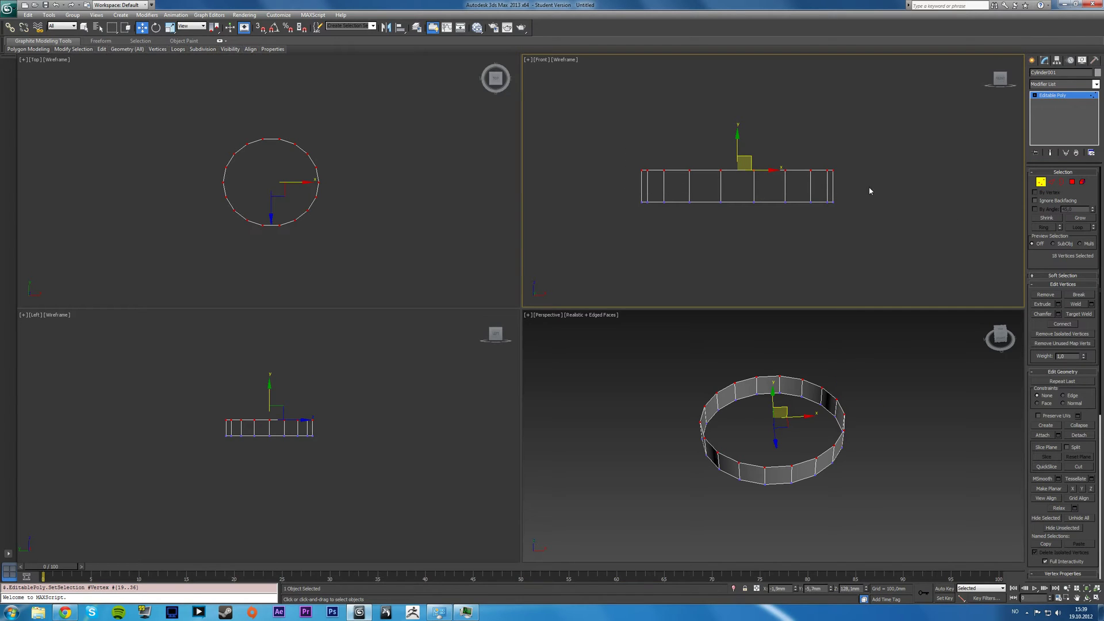
{"action": "key", "text": "r"}
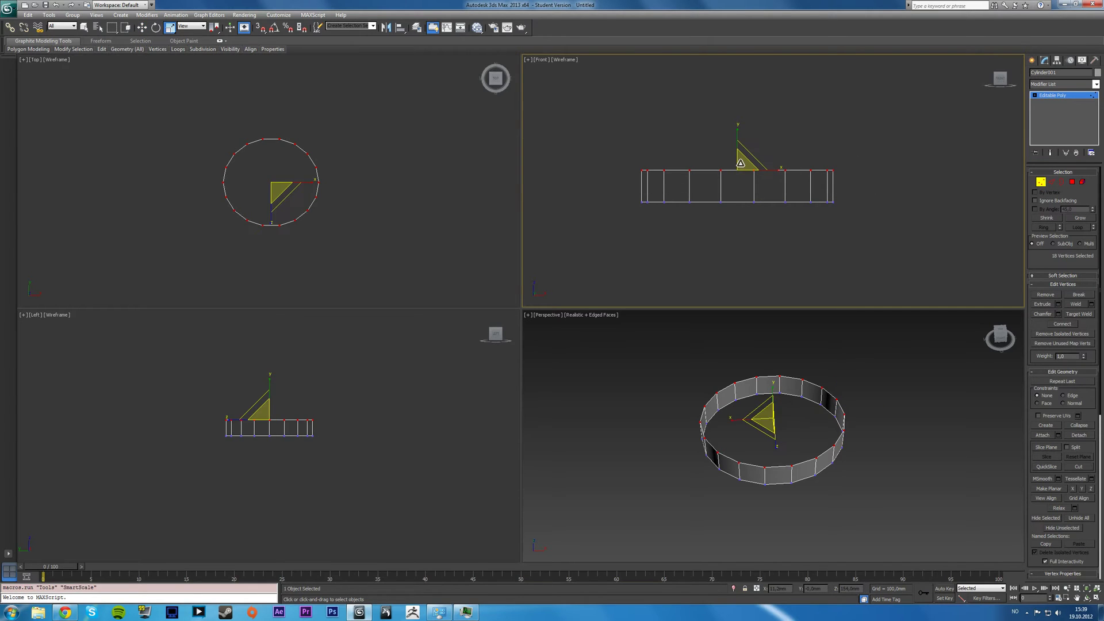
{"action": "left_click", "coordinate": [767, 417]}
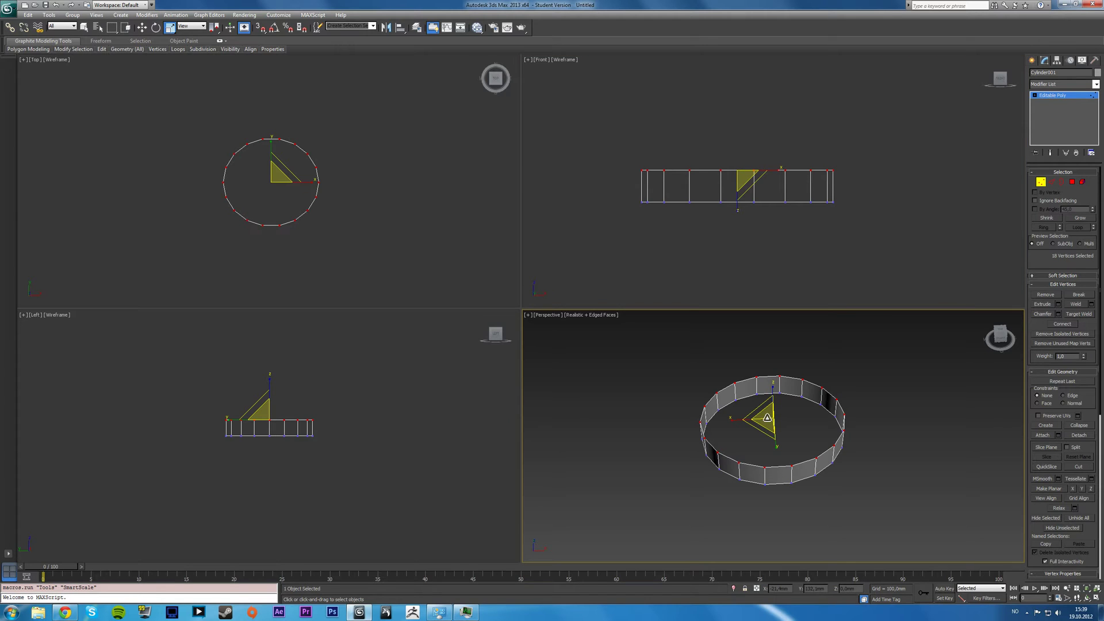
{"action": "left_click_drag", "start_coordinate": [767, 417], "coordinate": [769, 420]}
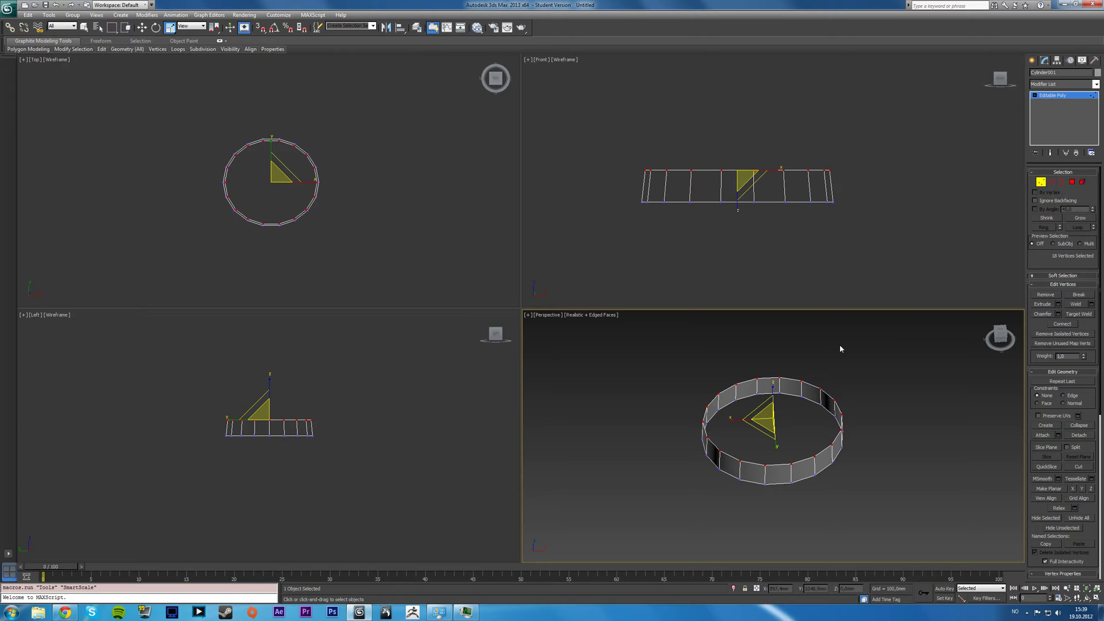
- Connect the ring's vertical edges with one segment and scale the new middle edge loop slightly outward
{"action": "left_click", "coordinate": [1052, 181]}
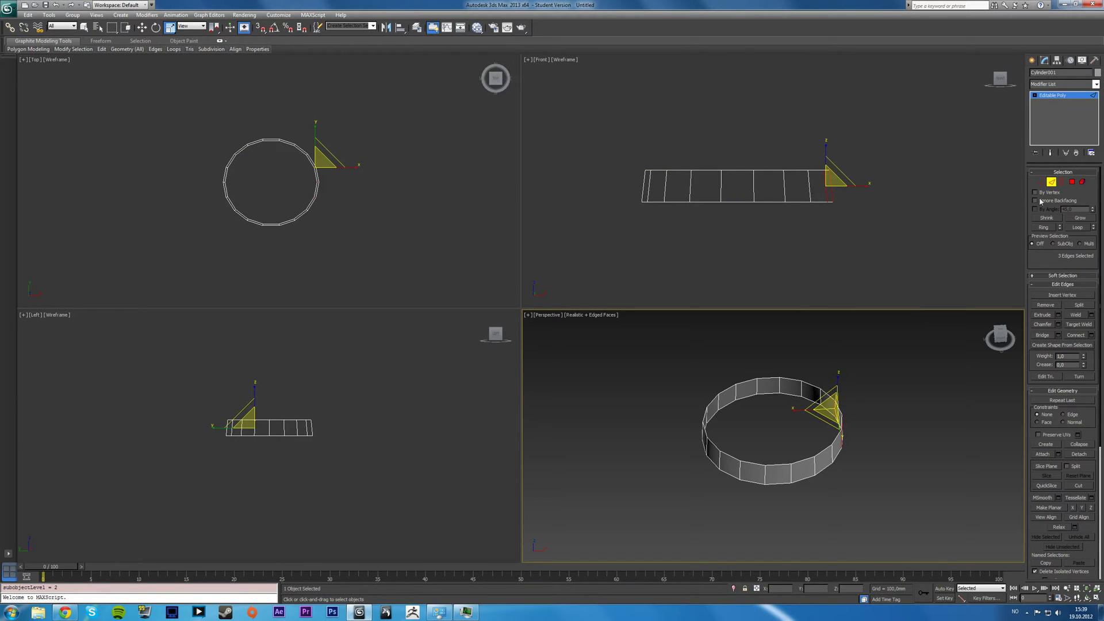
{"action": "left_click", "coordinate": [1044, 228]}
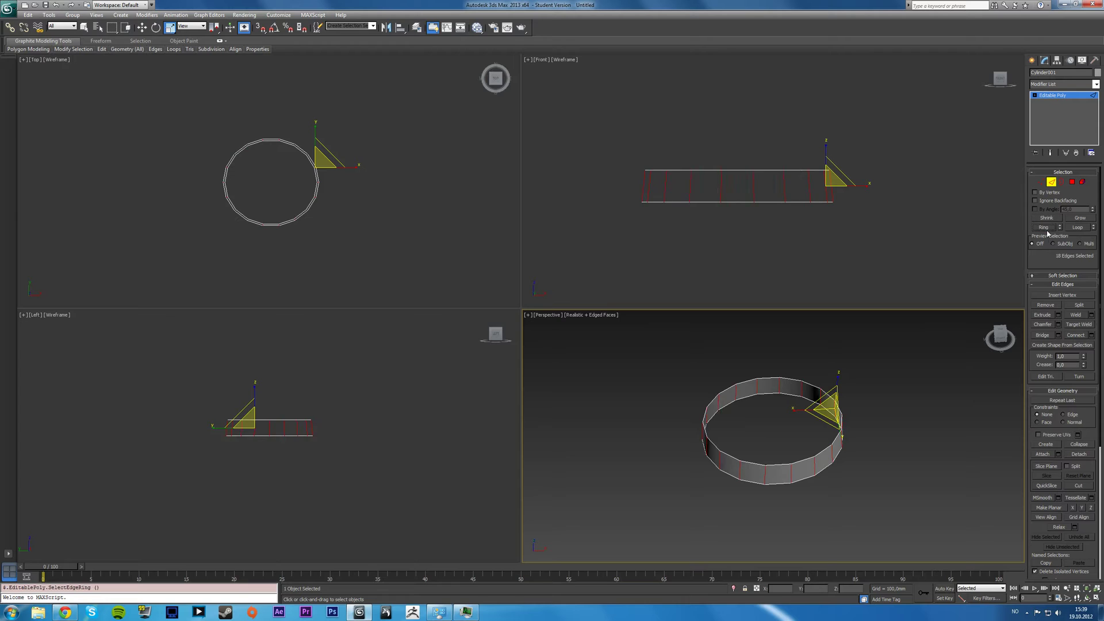
{"action": "left_click", "coordinate": [1092, 336]}
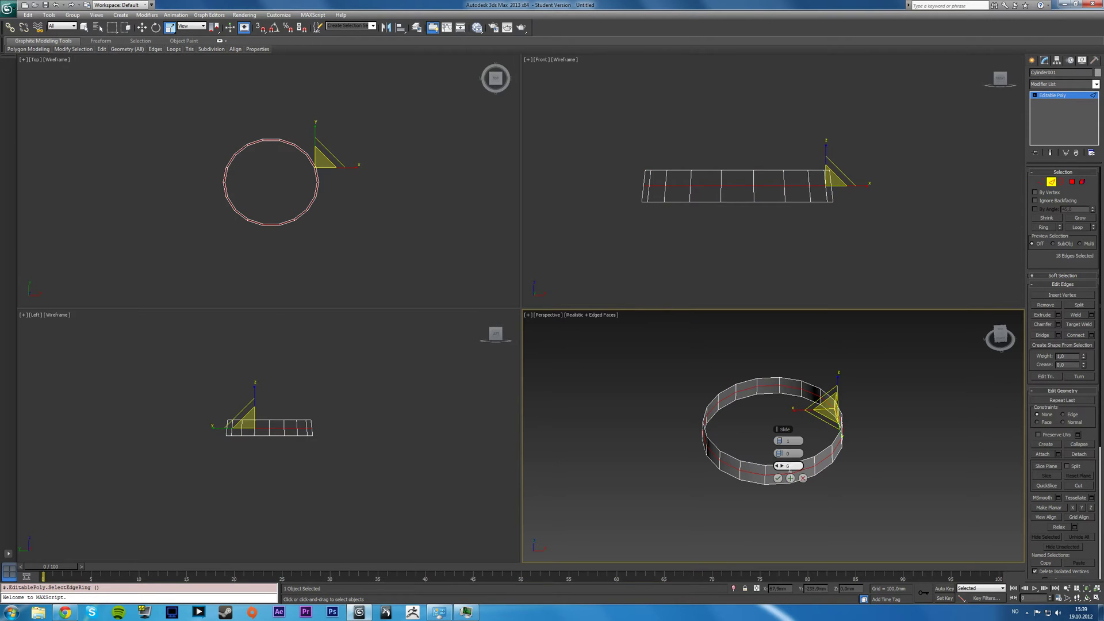
{"action": "left_click", "coordinate": [777, 478]}
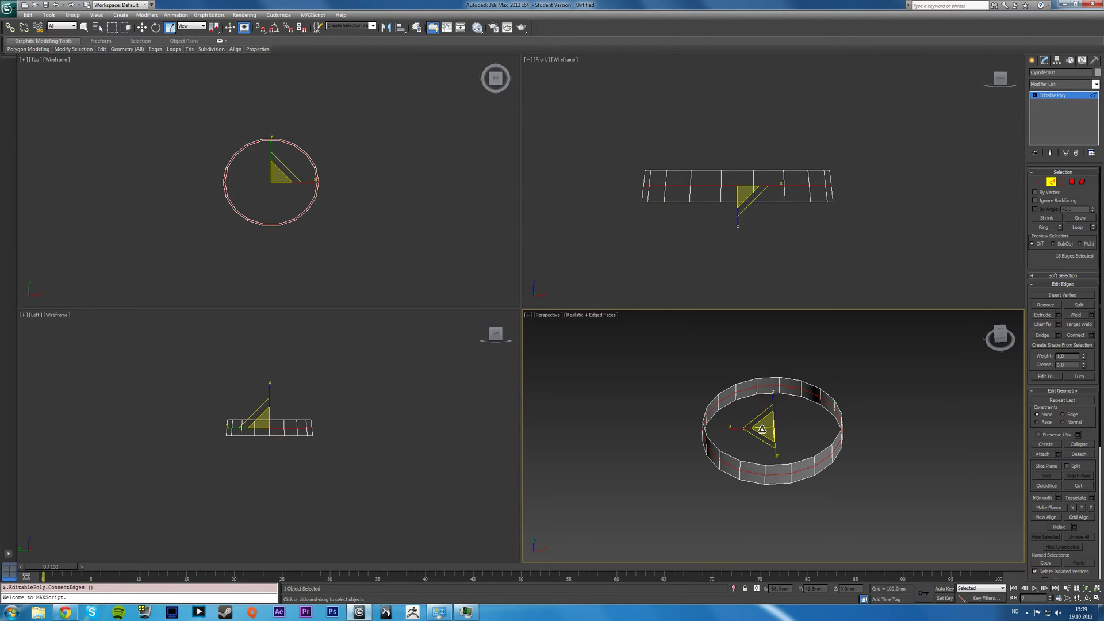
{"action": "left_click_drag", "start_coordinate": [764, 428], "coordinate": [766, 428]}
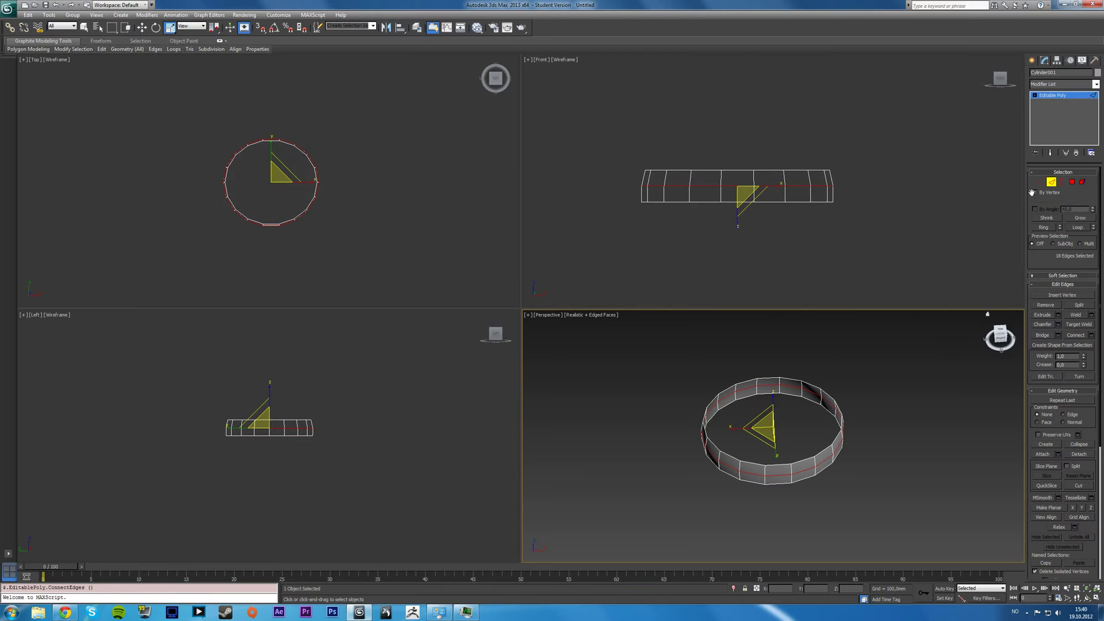
- Select the upper and middle rows of vertices in the Front view and scale them slightly inward
{"action": "left_click", "coordinate": [1040, 182]}
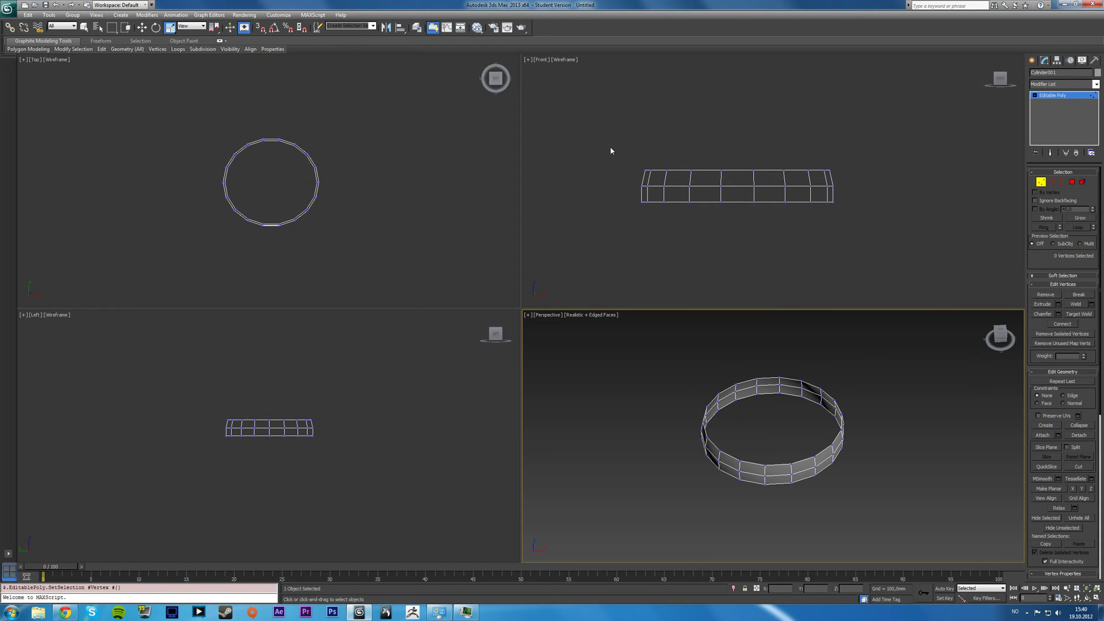
{"action": "left_click_drag", "start_coordinate": [611, 151], "coordinate": [894, 193]}
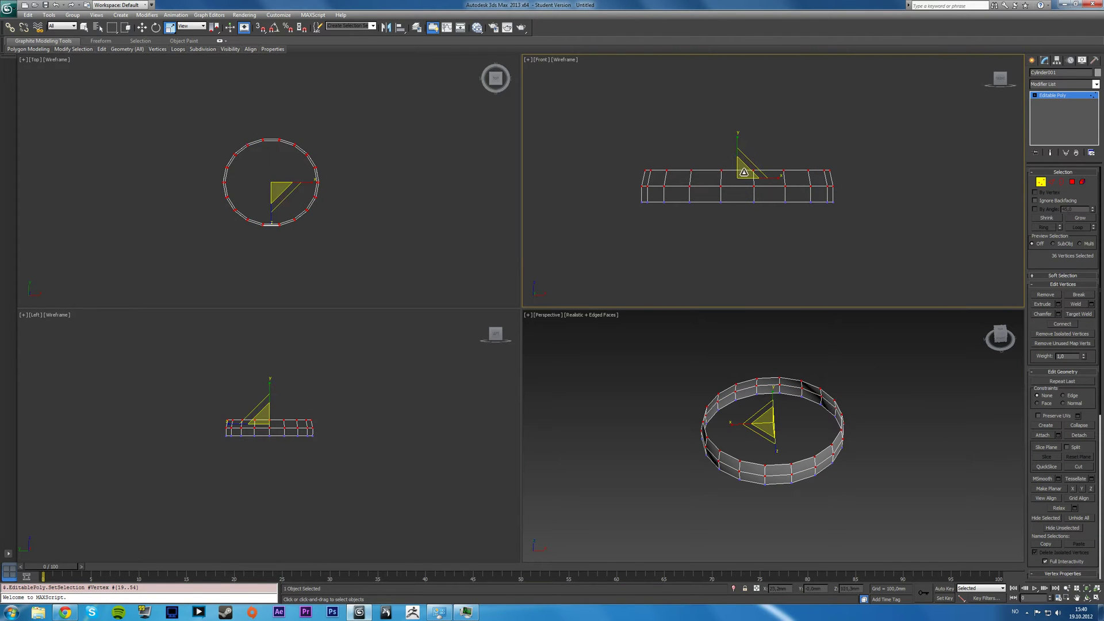
{"action": "left_click_drag", "start_coordinate": [744, 172], "coordinate": [743, 171]}
{"action": "left_click", "coordinate": [897, 384]}
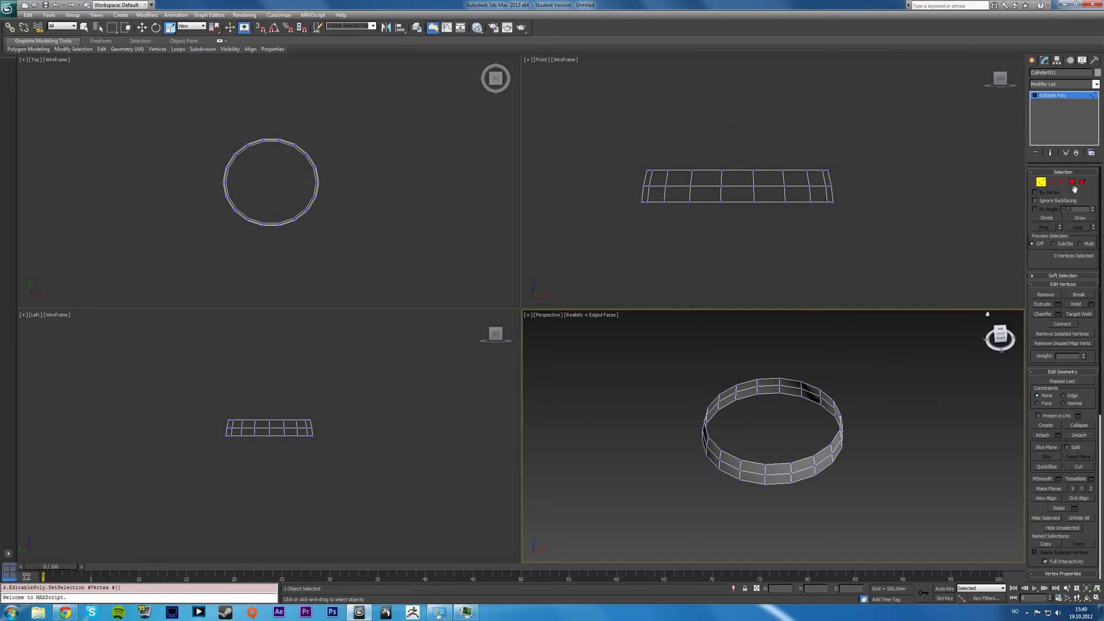
- Leave vertex editing and examine the ring's tapered wall from several angles in the Perspective view
{"action": "left_click", "coordinate": [1038, 182]}
{"action": "left_click", "coordinate": [922, 432]}
{"action": "key", "text": "alt+w"}
{"action": "middle_click_drag", "start_coordinate": [795, 438], "coordinate": [777, 402], "text": "alt"}
{"action": "middle_click_drag", "start_coordinate": [397, 345], "coordinate": [389, 288], "text": "alt"}
{"action": "key", "text": "alt+w"}
{"action": "middle_click_drag", "start_coordinate": [720, 414], "coordinate": [727, 433], "text": "alt"}
{"action": "left_click", "coordinate": [792, 456]}
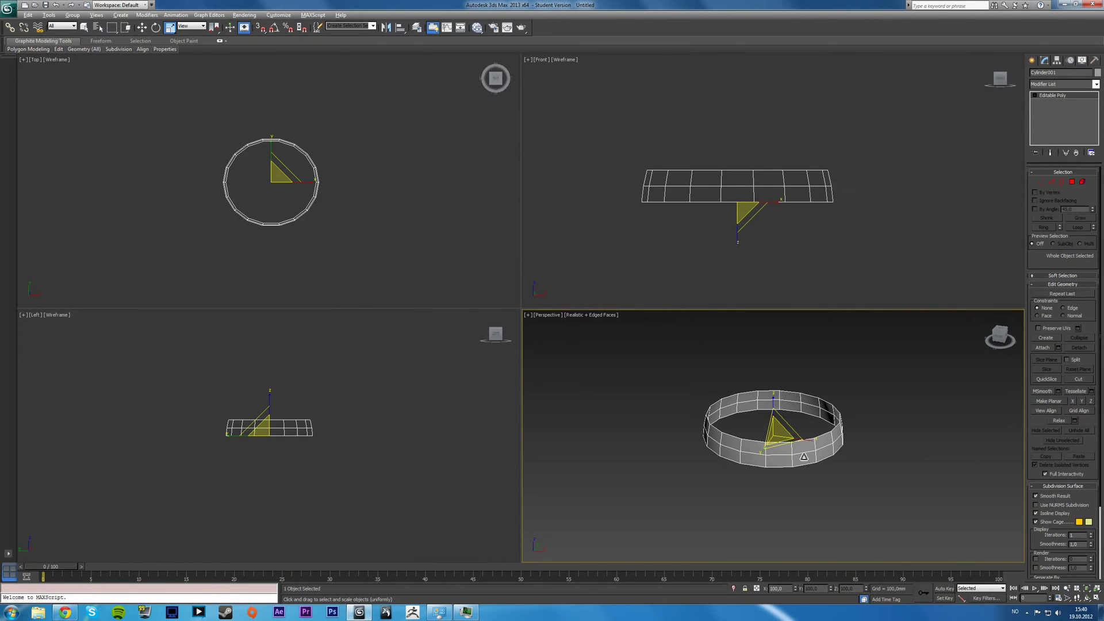
{"action": "middle_click_drag", "start_coordinate": [804, 463], "coordinate": [809, 470], "text": "alt"}
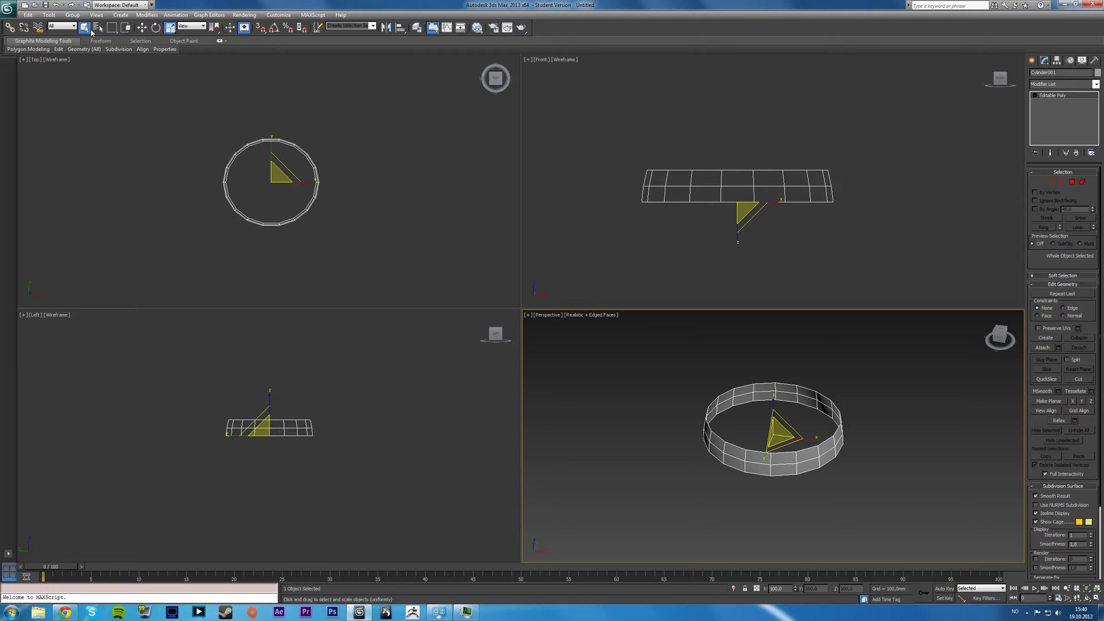
- Select the ring's upper border and extrude it slightly inward by scaling a copy, forming a narrow flat rim
{"action": "left_click", "coordinate": [84, 27]}
{"action": "middle_click_drag", "start_coordinate": [654, 425], "coordinate": [837, 469], "text": "alt"}
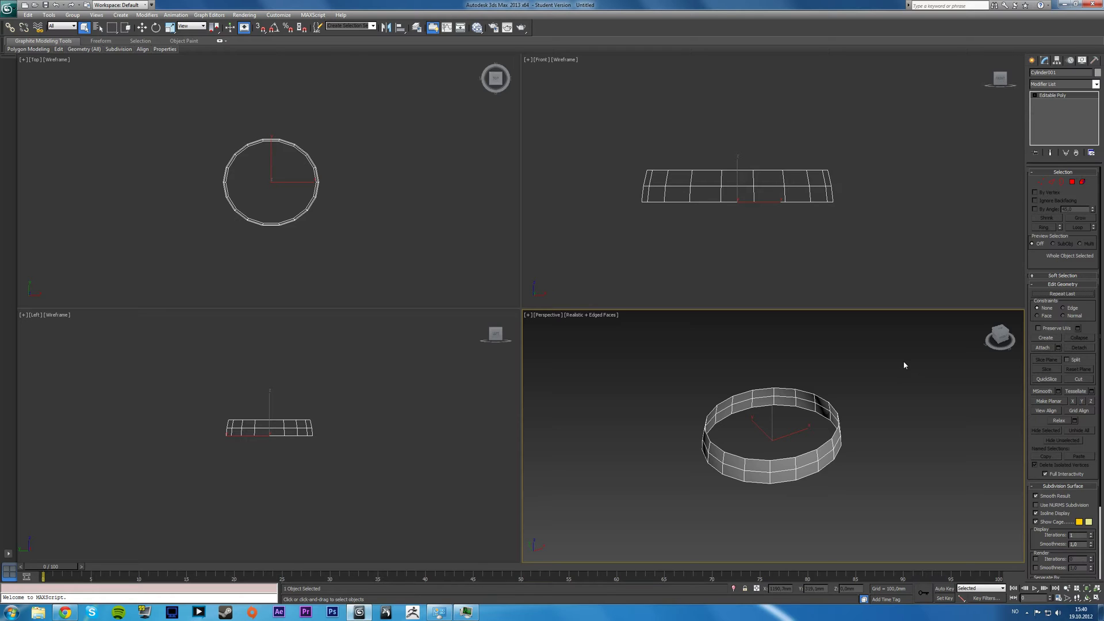
{"action": "left_click", "coordinate": [1062, 182]}
{"action": "left_click", "coordinate": [843, 411]}
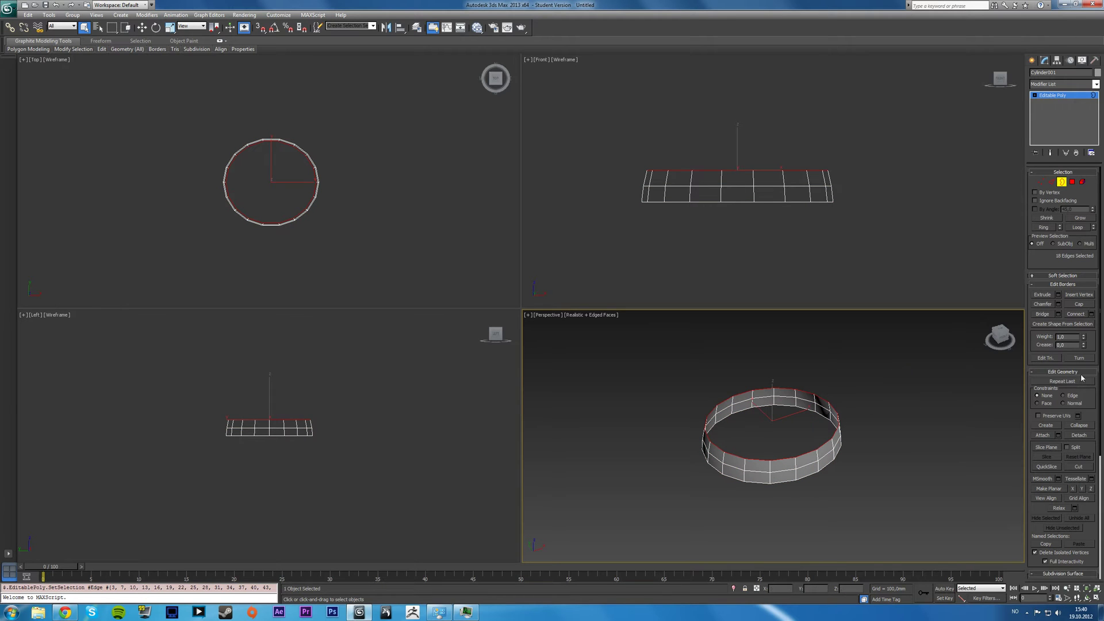
{"action": "left_click", "coordinate": [170, 27]}
{"action": "scroll", "coordinate": [650, 405], "scroll_direction": "up", "scroll_amount": 4}
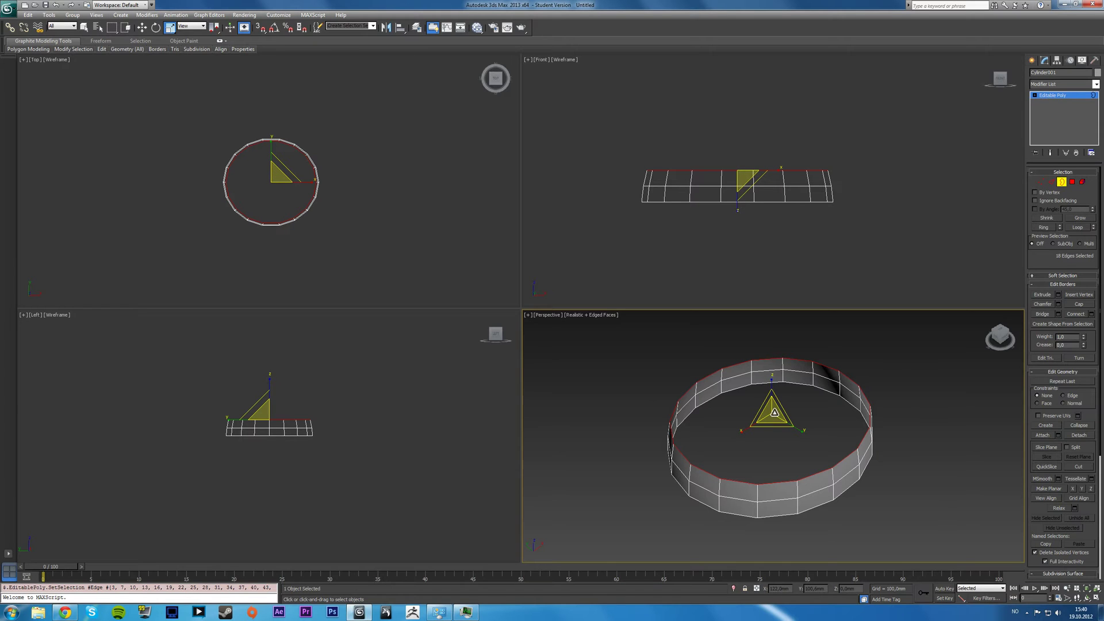
{"action": "left_click_drag", "start_coordinate": [774, 412], "coordinate": [774, 413]}
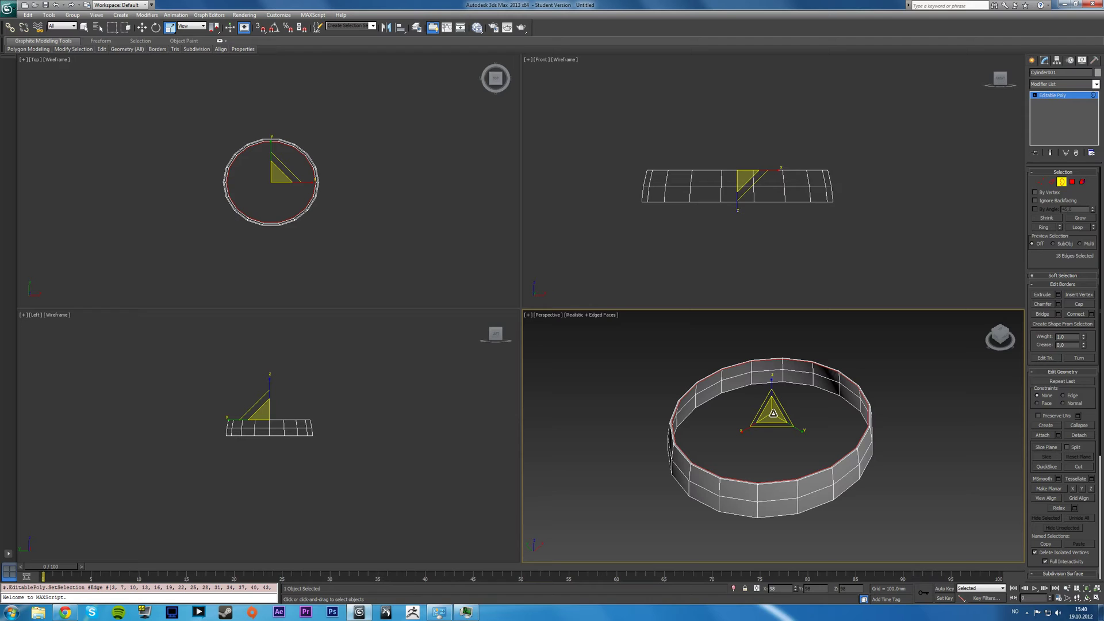
{"action": "left_click_drag", "start_coordinate": [774, 413], "coordinate": [774, 412]}
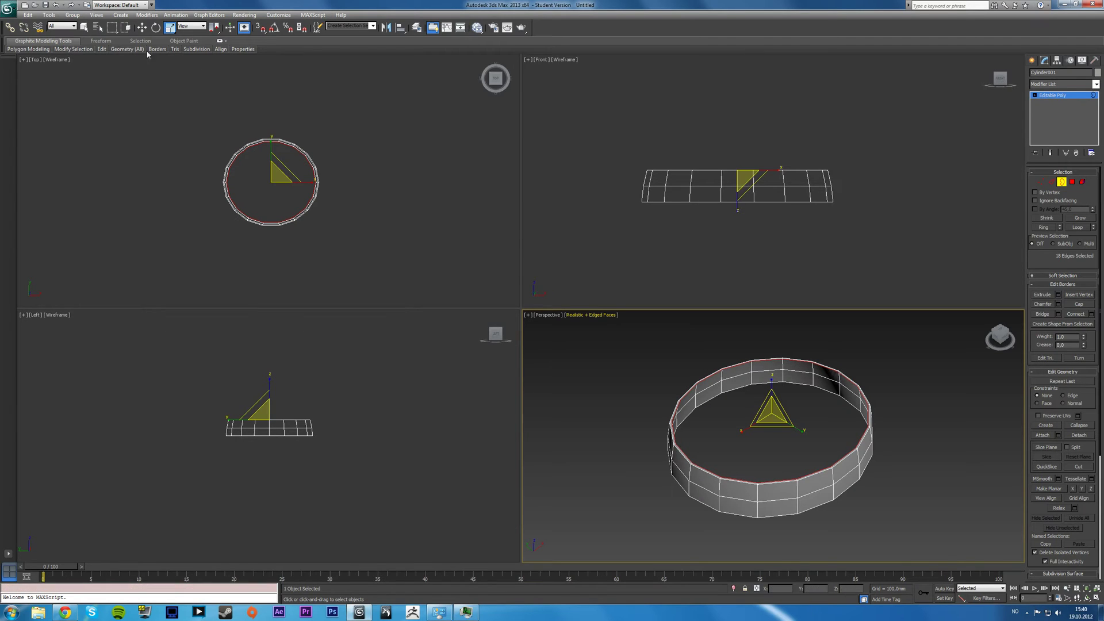
- Reselect the rim's inner upper border and extrude it straight up along Z to form a raised inner wall
{"action": "left_click", "coordinate": [83, 27]}
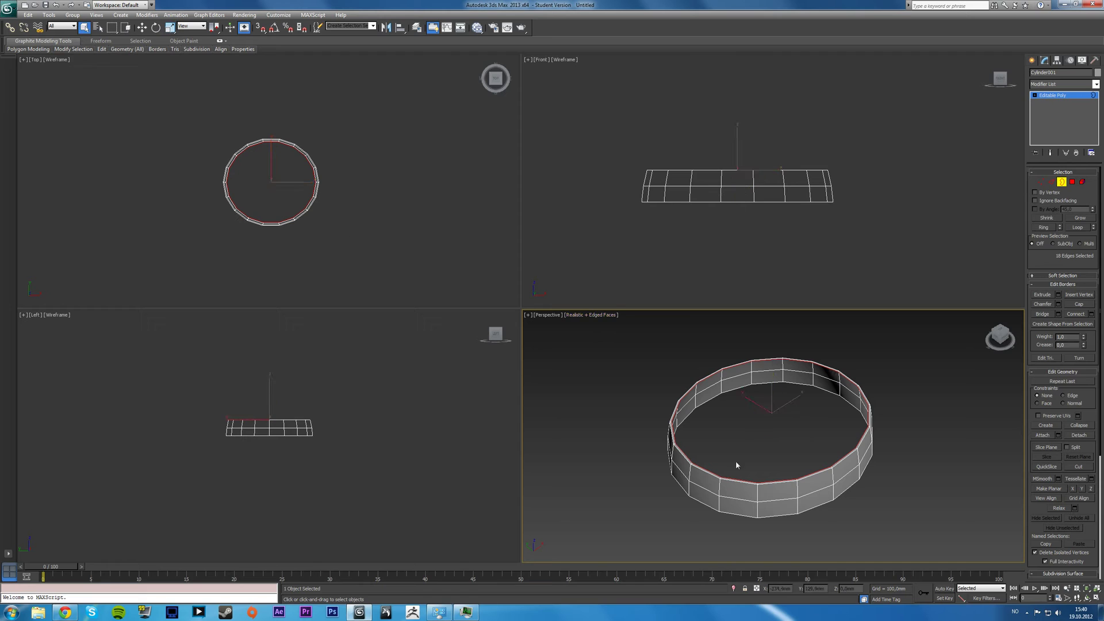
{"action": "left_click", "coordinate": [607, 399]}
{"action": "middle_click_drag", "start_coordinate": [599, 402], "coordinate": [621, 402], "text": "alt"}
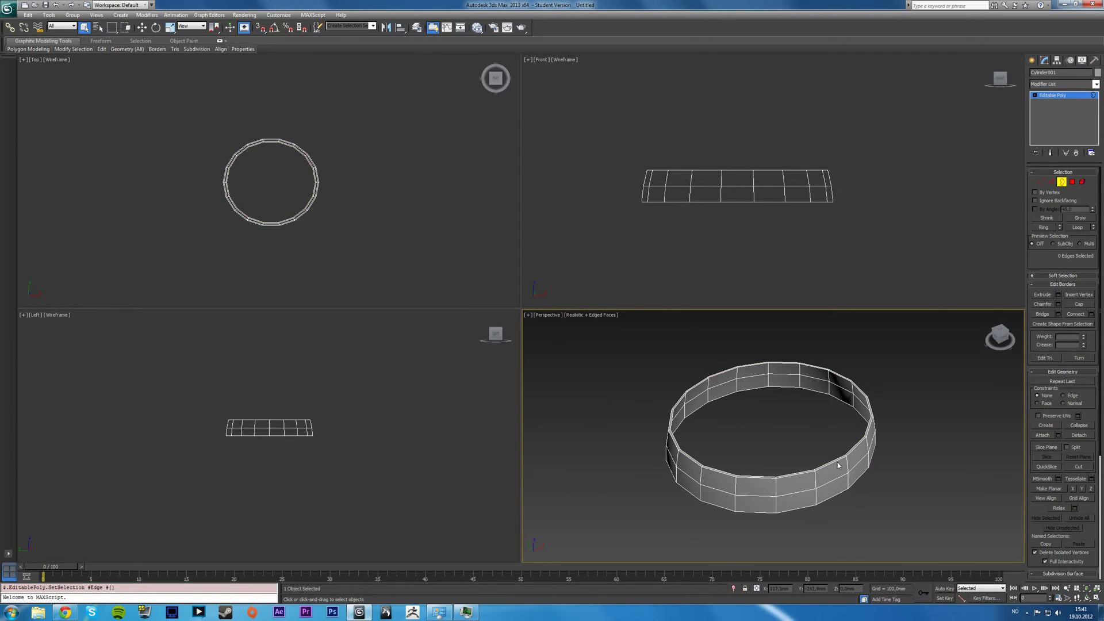
{"action": "key", "text": "ctrl+z"}
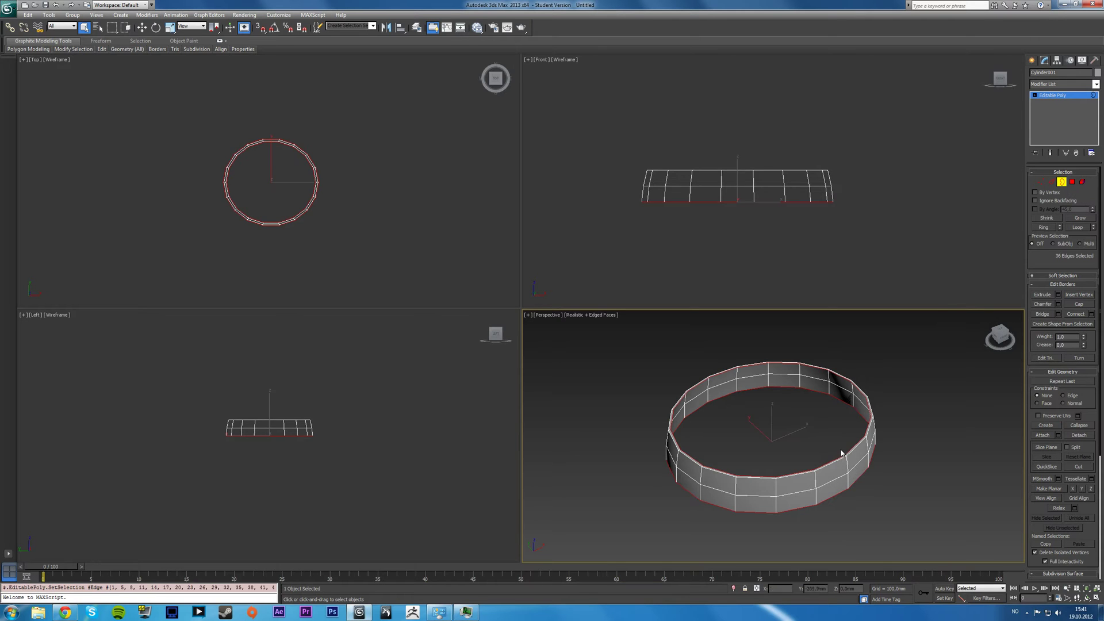
{"action": "left_click_drag", "start_coordinate": [788, 456], "coordinate": [798, 473]}
{"action": "left_click", "coordinate": [797, 474]}
{"action": "middle_click_drag", "start_coordinate": [799, 479], "coordinate": [784, 437], "text": "alt"}
{"action": "key", "text": "w"}
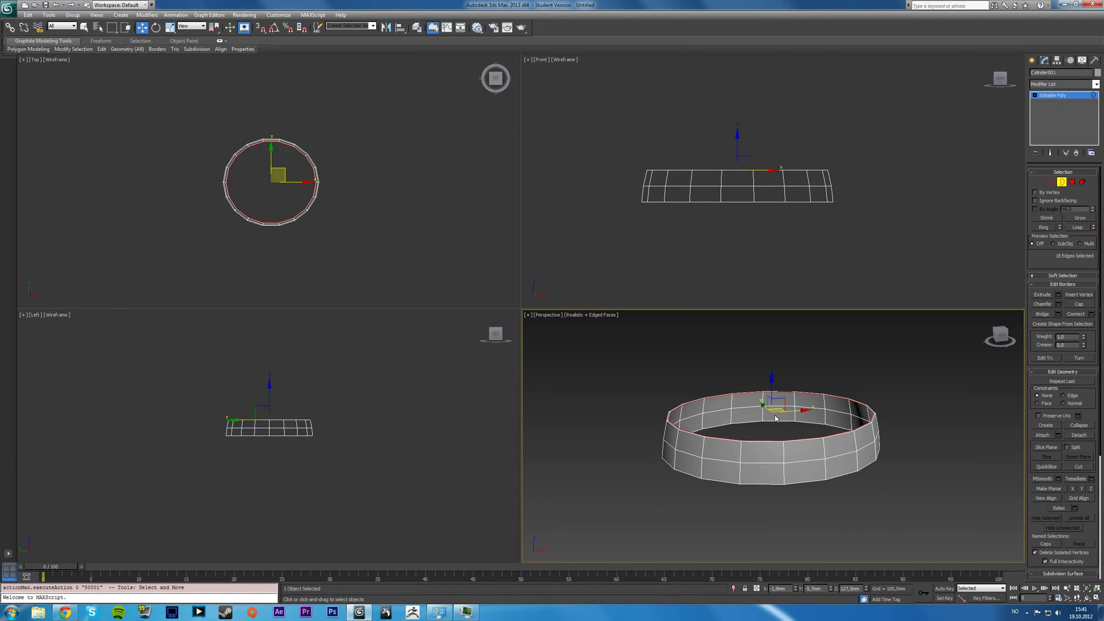
{"action": "left_click_drag", "start_coordinate": [772, 386], "coordinate": [772, 365], "text": "shift"}
- Raise the inner wall's upper border slightly further along Z
{"action": "middle_click_drag", "start_coordinate": [777, 402], "coordinate": [880, 455], "text": "alt"}
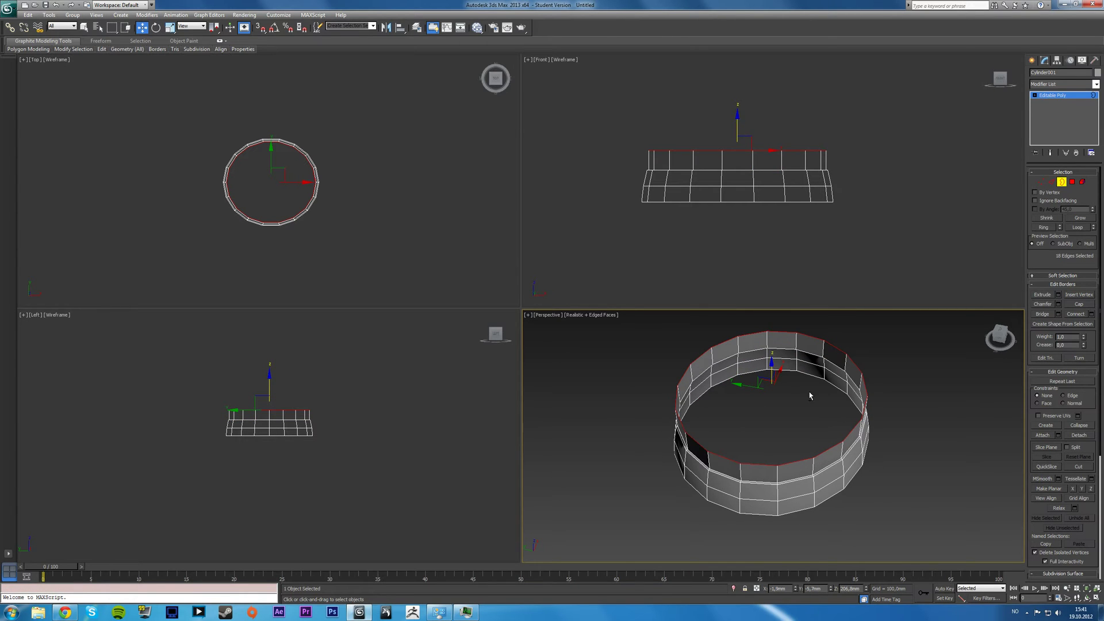
{"action": "middle_click_drag", "start_coordinate": [809, 396], "coordinate": [766, 423], "text": "alt"}
{"action": "left_click_drag", "start_coordinate": [764, 379], "coordinate": [763, 375]}
- Switch to vertex editing and frame the raised inner wall in the Front view with no vertices selected
{"action": "middle_click_drag", "start_coordinate": [727, 214], "coordinate": [780, 220]}
{"action": "scroll", "coordinate": [732, 260], "scroll_direction": "up", "scroll_amount": 3}
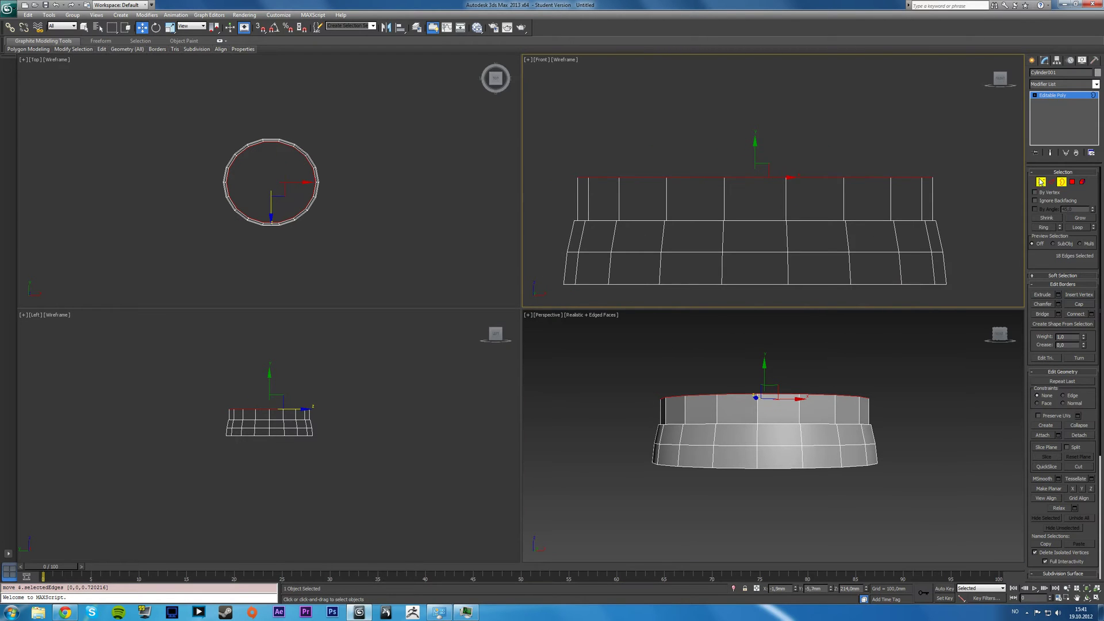
{"action": "left_click", "coordinate": [1041, 182]}
{"action": "left_click", "coordinate": [826, 168]}
{"action": "left_click", "coordinate": [84, 27]}
{"action": "key", "text": "alt+w"}
{"action": "middle_click_drag", "start_coordinate": [356, 290], "coordinate": [381, 288]}
{"action": "left_click_drag", "start_coordinate": [240, 309], "coordinate": [248, 317]}
{"action": "left_click_drag", "start_coordinate": [723, 265], "coordinate": [798, 334], "text": "ctrl"}
{"action": "key", "text": "w"}
{"action": "left_click", "coordinate": [347, 273]}
{"action": "key", "text": "alt+w"}
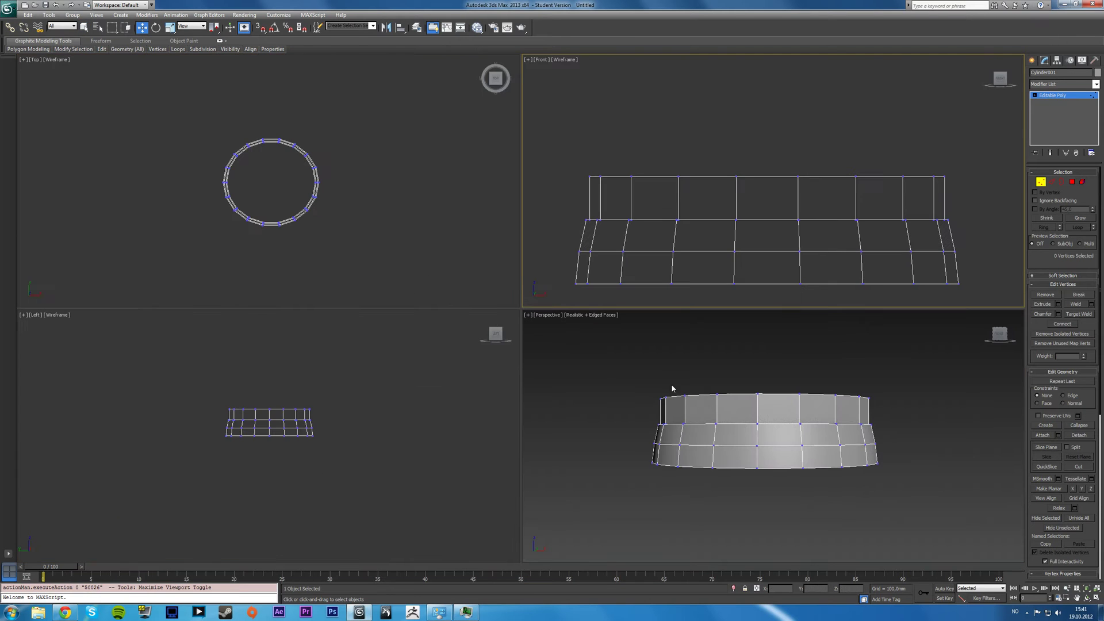
- Select the four upper-edge vertices near both ends of the raised wall and lower them in the Front view to form notches
{"action": "left_click_drag", "start_coordinate": [624, 170], "coordinate": [638, 185]}
{"action": "left_click_drag", "start_coordinate": [892, 156], "coordinate": [915, 198], "text": "ctrl"}
{"action": "right_click", "coordinate": [729, 397]}
{"action": "key", "text": "alt+w"}
{"action": "middle_click_drag", "start_coordinate": [729, 397], "coordinate": [586, 389], "text": "alt"}
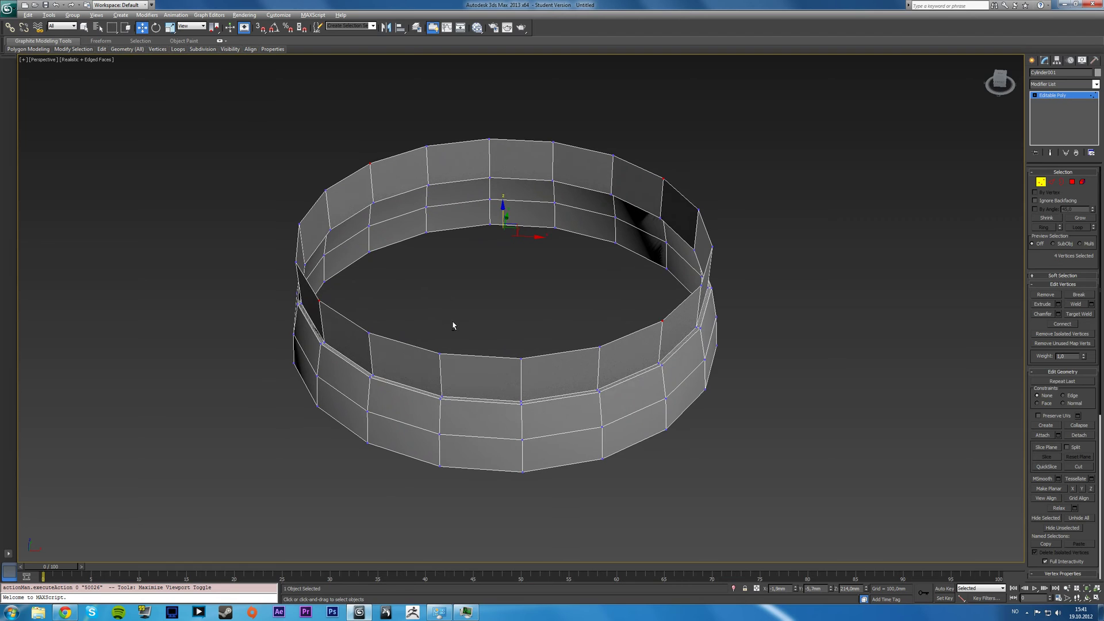
{"action": "middle_click_drag", "start_coordinate": [453, 326], "coordinate": [539, 274], "text": "alt"}
{"action": "scroll", "coordinate": [482, 344], "scroll_direction": "down", "scroll_amount": 5}
{"action": "key", "text": "alt+w"}
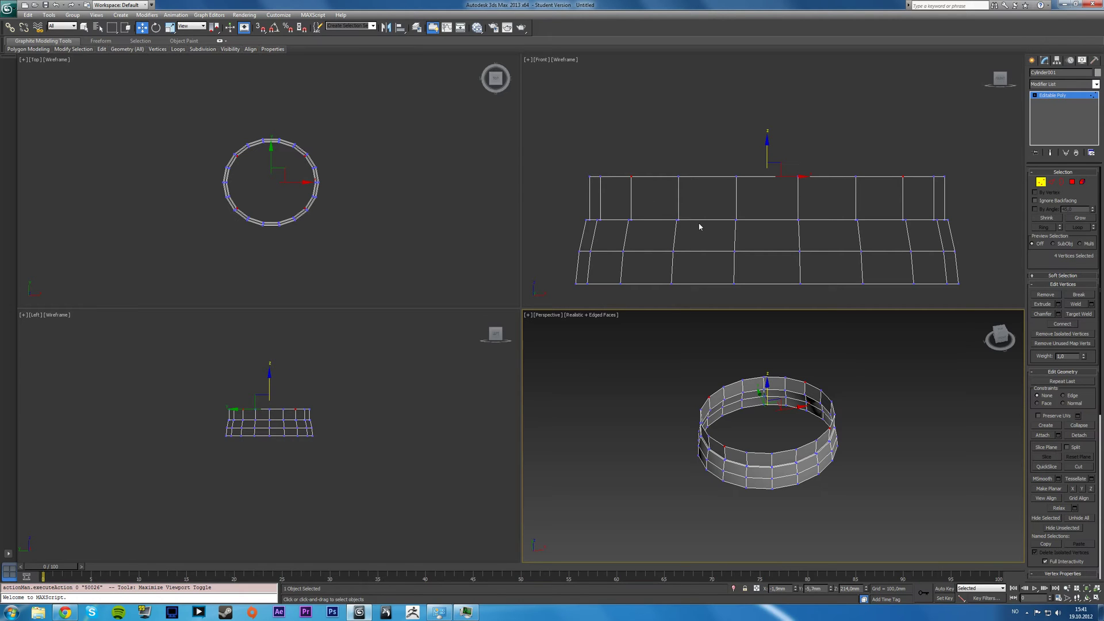
{"action": "scroll", "coordinate": [753, 224], "scroll_direction": "up", "scroll_amount": 4}
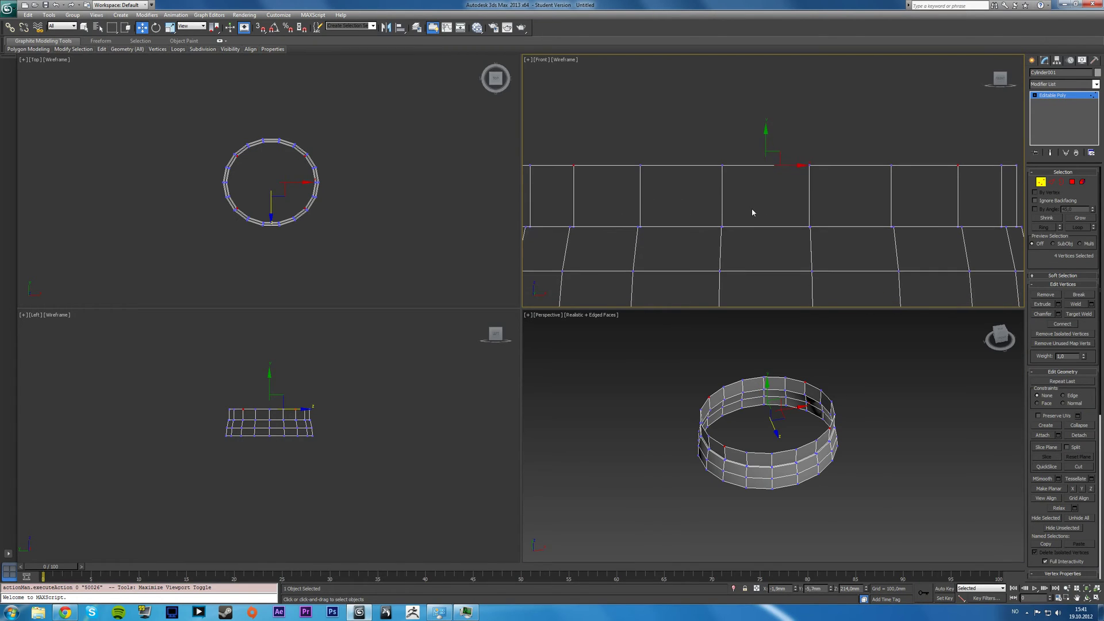
{"action": "scroll", "coordinate": [705, 217], "scroll_direction": "down", "scroll_amount": 2}
{"action": "middle_click_drag", "start_coordinate": [705, 216], "coordinate": [709, 218]}
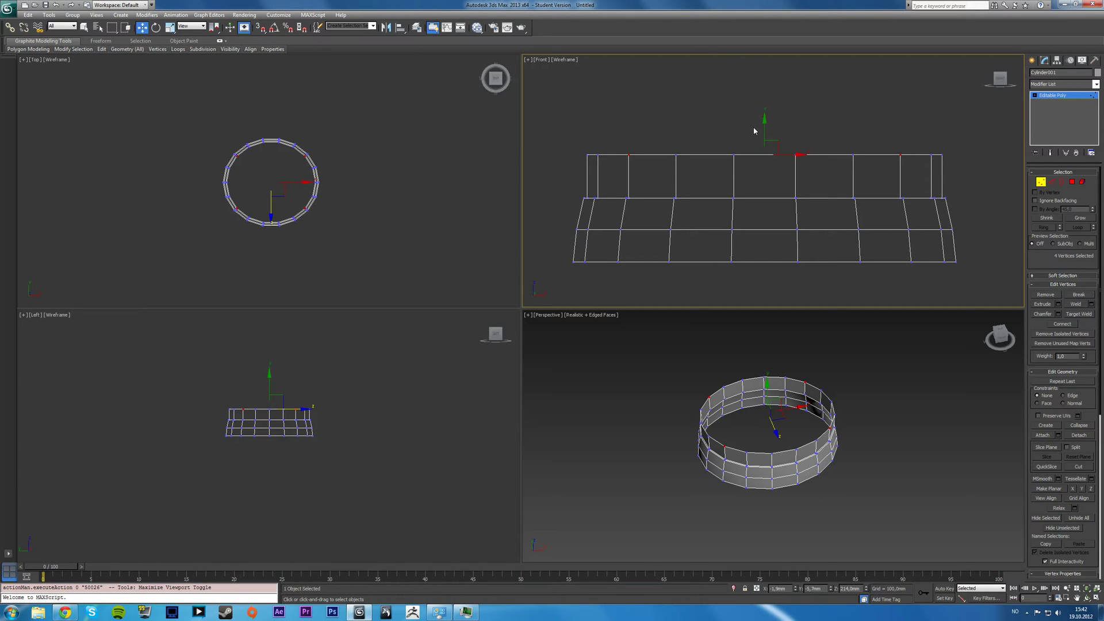
{"action": "left_click_drag", "start_coordinate": [764, 127], "coordinate": [771, 151]}
- Reselect the four notch vertices, nudge them slightly further down and clear the selection
{"action": "left_click", "coordinate": [621, 169]}
{"action": "left_click_drag", "start_coordinate": [620, 168], "coordinate": [919, 188]}
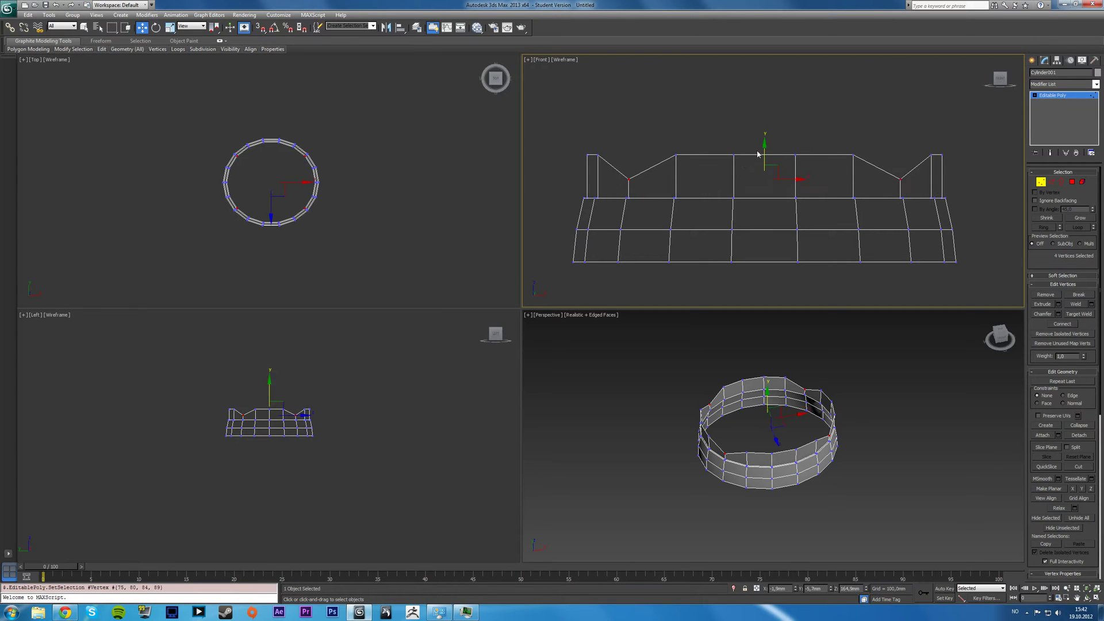
{"action": "left_click_drag", "start_coordinate": [765, 150], "coordinate": [765, 152]}
{"action": "left_click", "coordinate": [702, 185]}
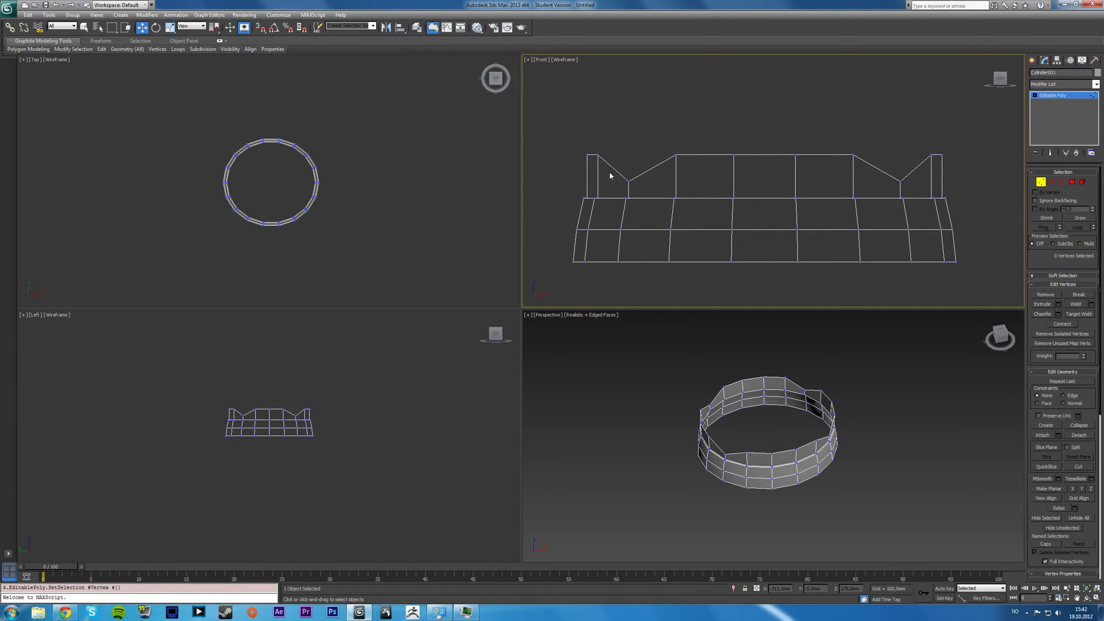
- Select the four notch vertices again in the Front view
{"action": "left_click_drag", "start_coordinate": [896, 187], "coordinate": [919, 188]}
{"action": "left_click_drag", "start_coordinate": [622, 172], "coordinate": [907, 191]}
{"action": "left_click_drag", "start_coordinate": [616, 171], "coordinate": [928, 190]}
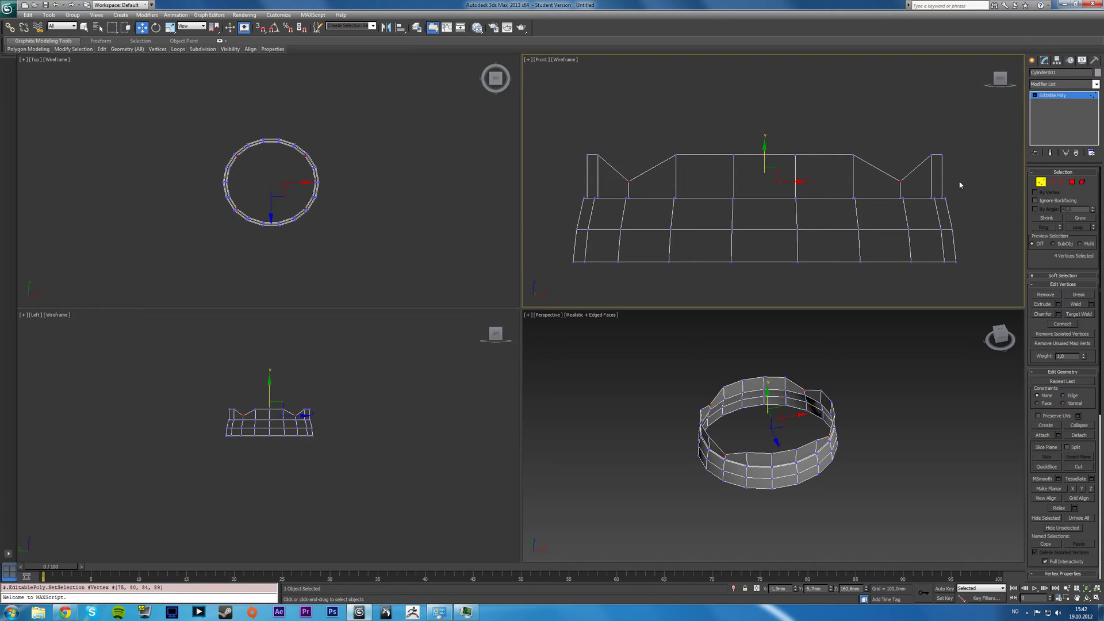
{"action": "middle_click_drag", "start_coordinate": [789, 417], "coordinate": [787, 380], "text": "alt"}
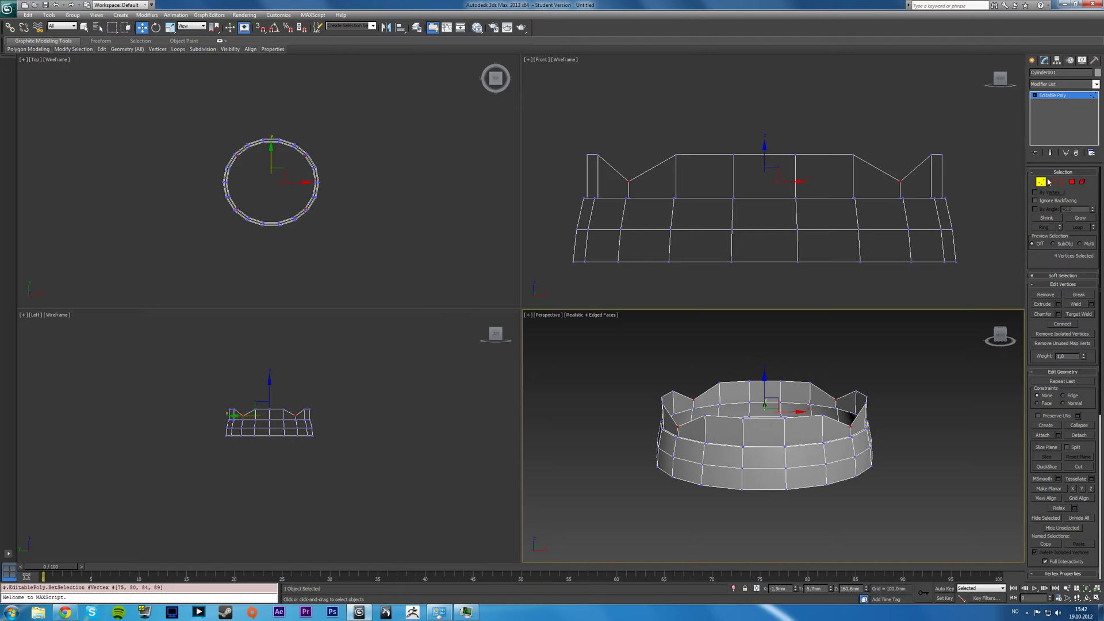
- Select the eight sloped edges of the four notches and extrude them upward along the vertical axis in the Front view
{"action": "left_click", "coordinate": [1051, 182]}
{"action": "left_click", "coordinate": [84, 28]}
{"action": "left_click", "coordinate": [616, 171]}
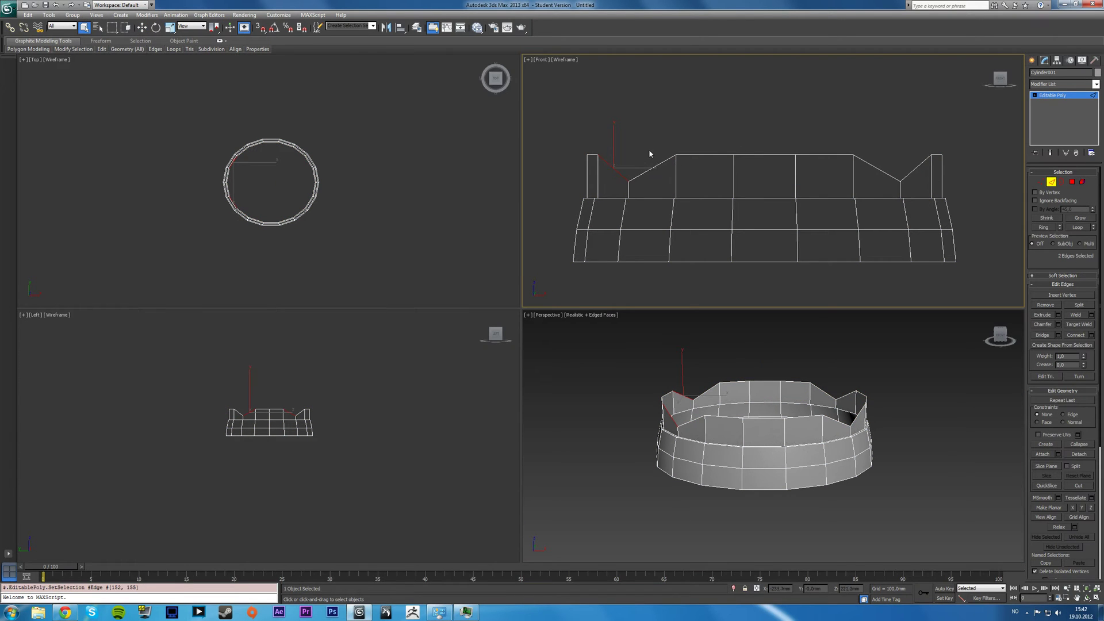
{"action": "left_click_drag", "start_coordinate": [610, 148], "coordinate": [612, 173]}
{"action": "left_click_drag", "start_coordinate": [643, 151], "coordinate": [648, 180], "text": "ctrl"}
{"action": "left_click_drag", "start_coordinate": [867, 154], "coordinate": [872, 176], "text": "ctrl"}
{"action": "left_click", "coordinate": [919, 167], "text": "ctrl"}
{"action": "key", "text": "w"}
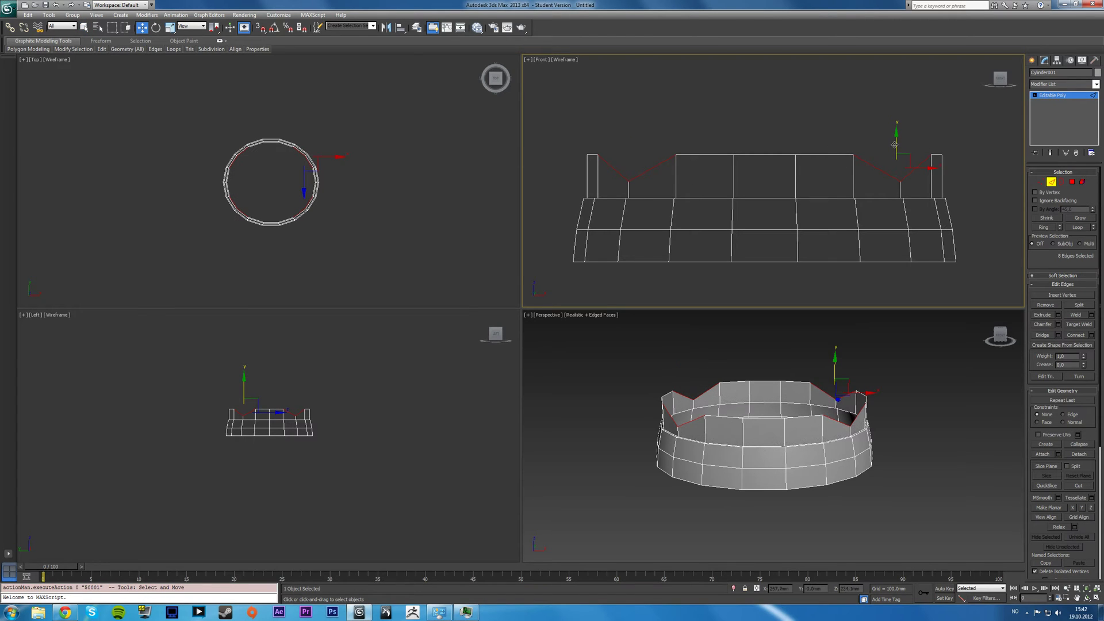
{"action": "left_click_drag", "start_coordinate": [895, 141], "coordinate": [917, 115]}
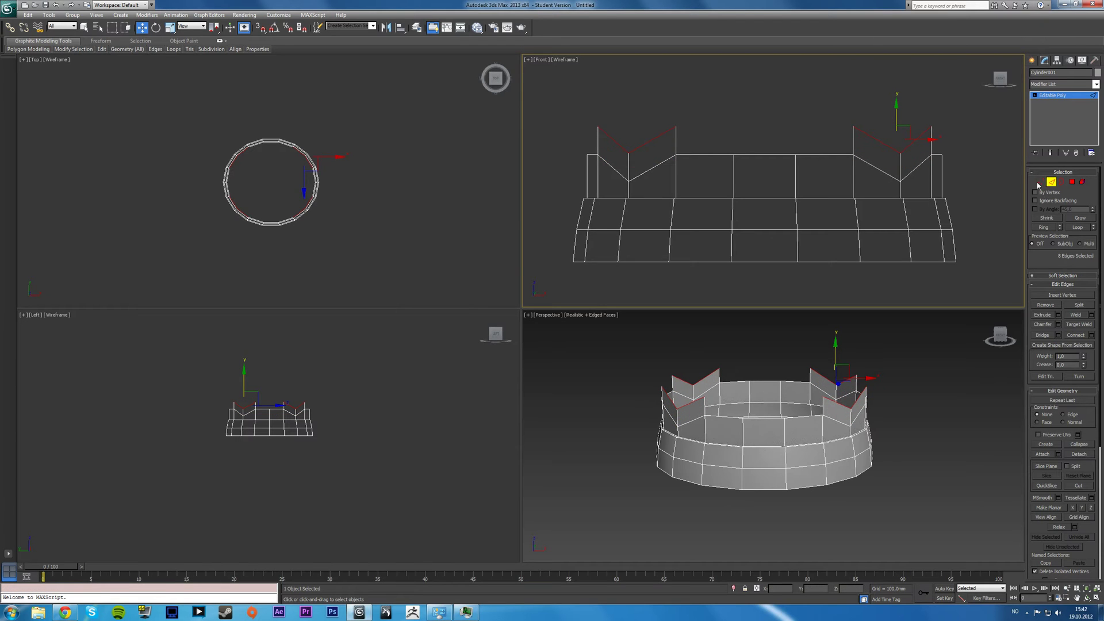
- Target weld the raised outer corner vertices of the two far notch strips onto the wall's upper corner vertices directly below them
{"action": "left_click", "coordinate": [1041, 183]}
{"action": "left_click", "coordinate": [1083, 315]}
{"action": "key", "text": "alt+w"}
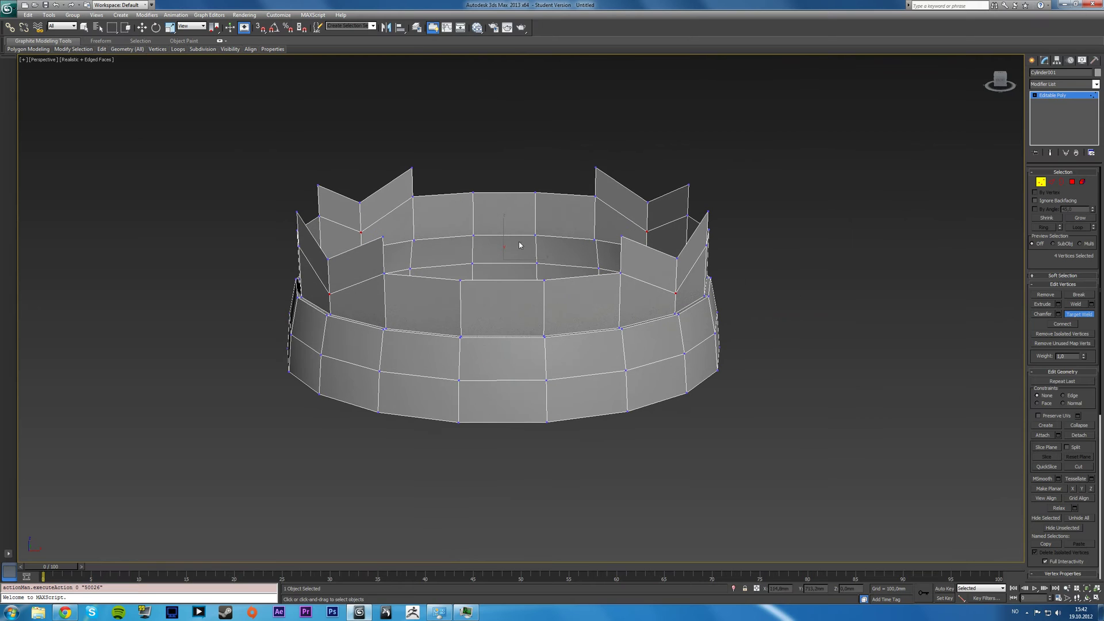
{"action": "left_click", "coordinate": [318, 186]}
{"action": "left_click", "coordinate": [319, 217]}
{"action": "left_click", "coordinate": [413, 167]}
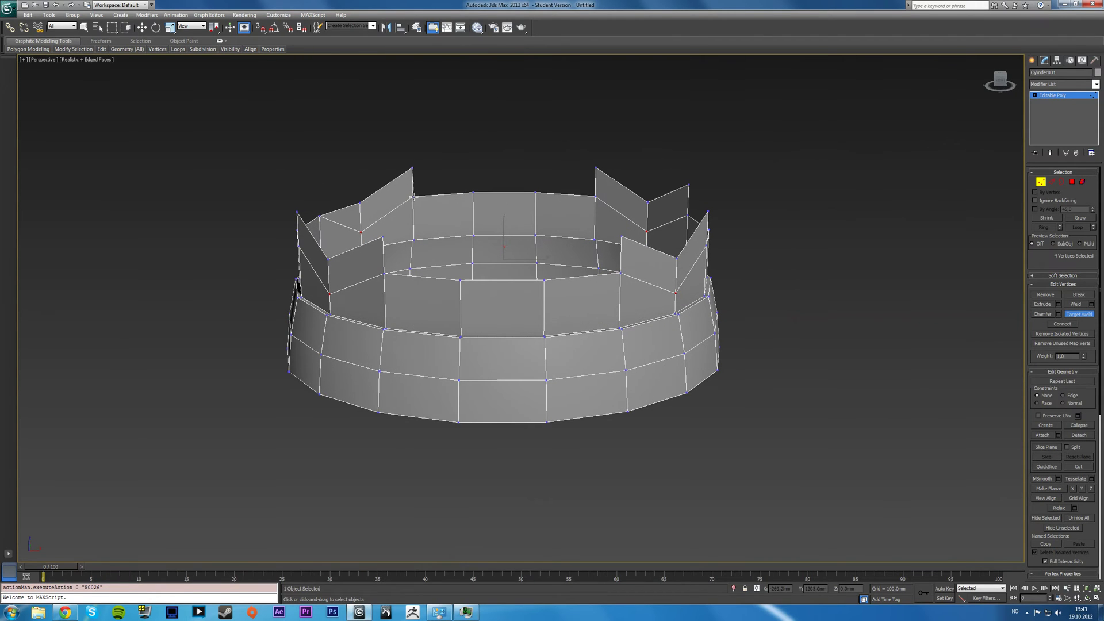
{"action": "left_click", "coordinate": [413, 197]}
{"action": "left_click", "coordinate": [596, 198]}
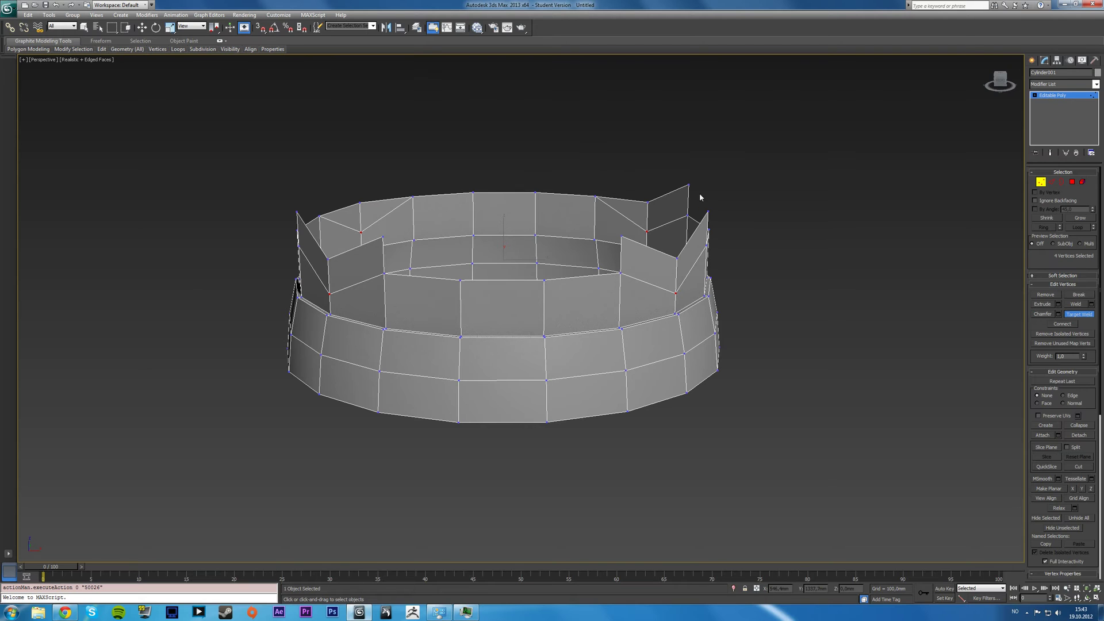
{"action": "left_click", "coordinate": [689, 184]}
{"action": "left_click", "coordinate": [687, 216]}
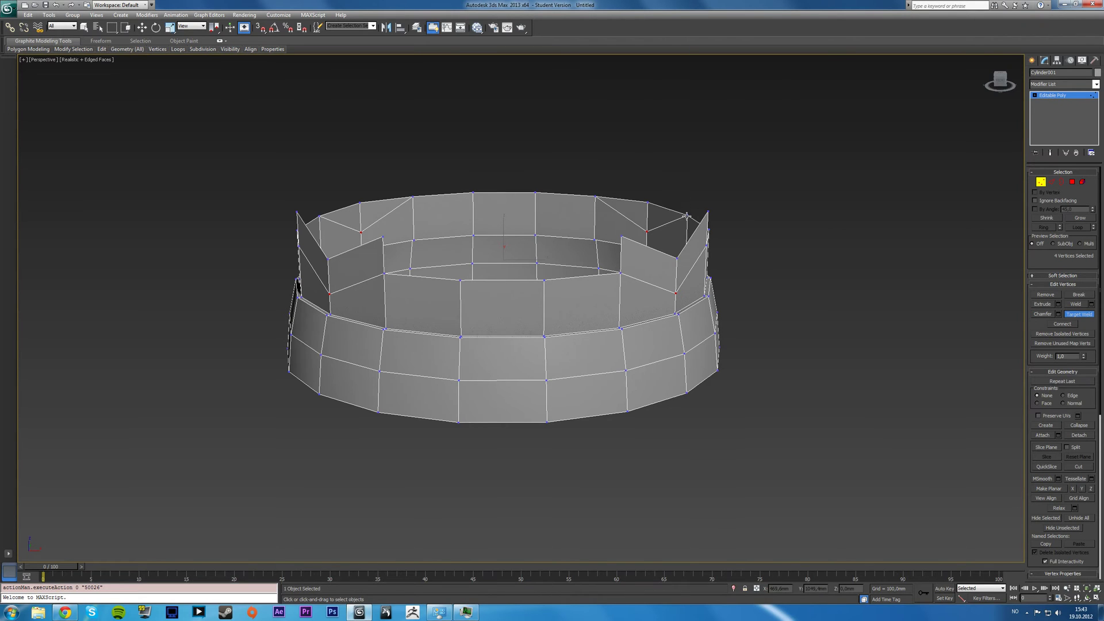
- Target weld the raised outer corners of the two near notch strips onto the wall corners below, keeping vertex editing active
{"action": "mouse_move", "coordinate": [687, 216]}
{"action": "middle_mouse_down", "text": "alt"}
{"action": "mouse_move", "coordinate": [657, 225]}
{"action": "mouse_move", "coordinate": [672, 232]}
{"action": "middle_mouse_up", "text": "alt"}
{"action": "left_click", "coordinate": [667, 267]}
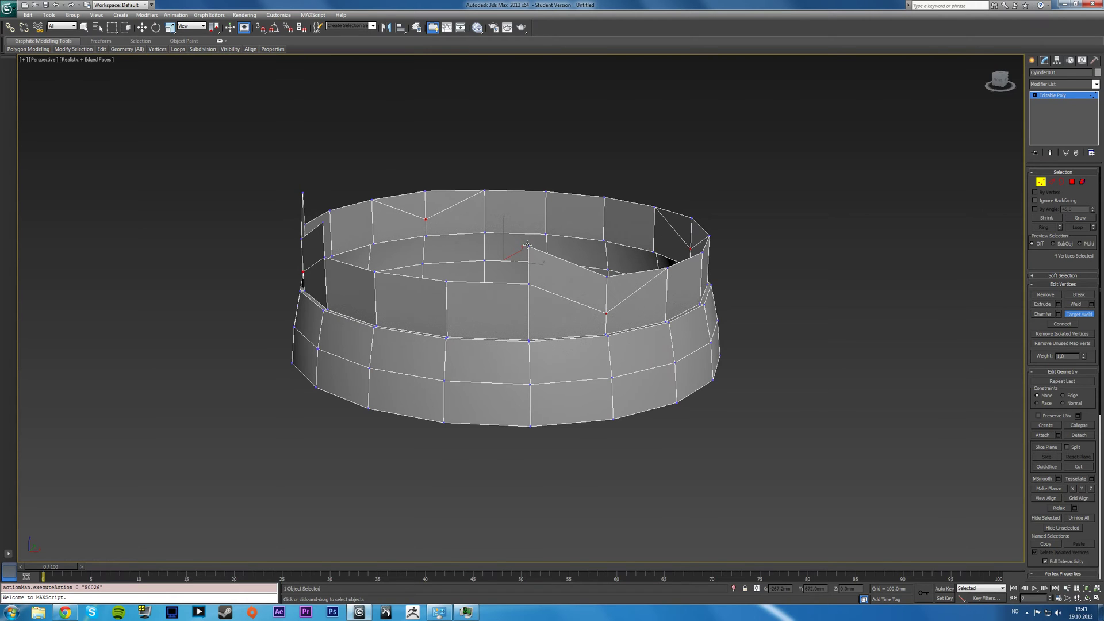
{"action": "left_click", "coordinate": [529, 285]}
{"action": "middle_click_drag", "start_coordinate": [529, 285], "coordinate": [454, 280], "text": "alt"}
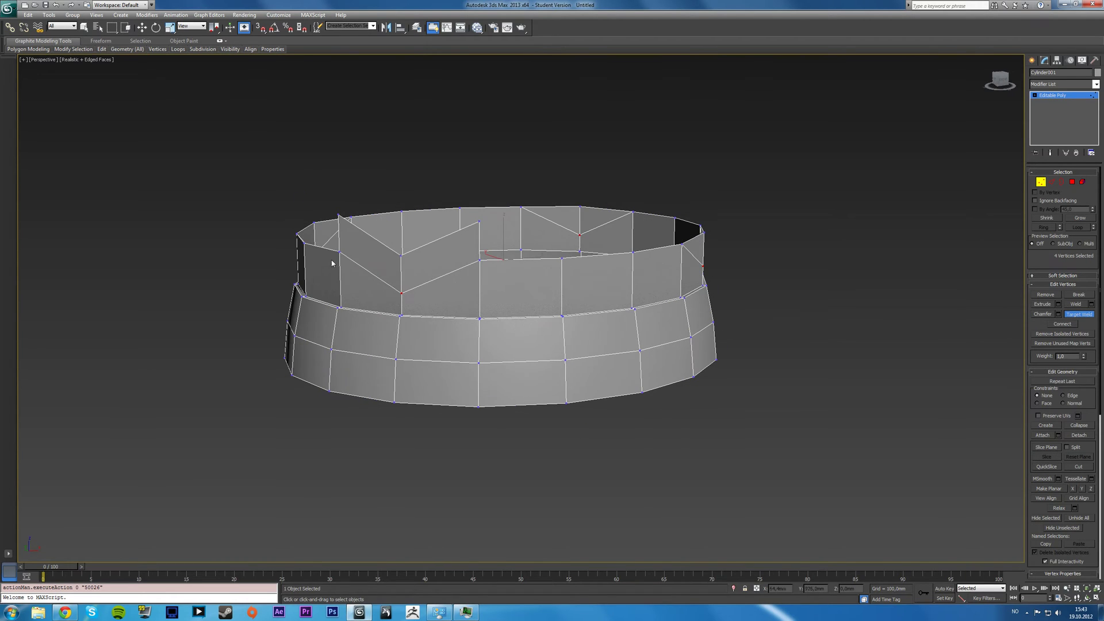
{"action": "left_click", "coordinate": [342, 248]}
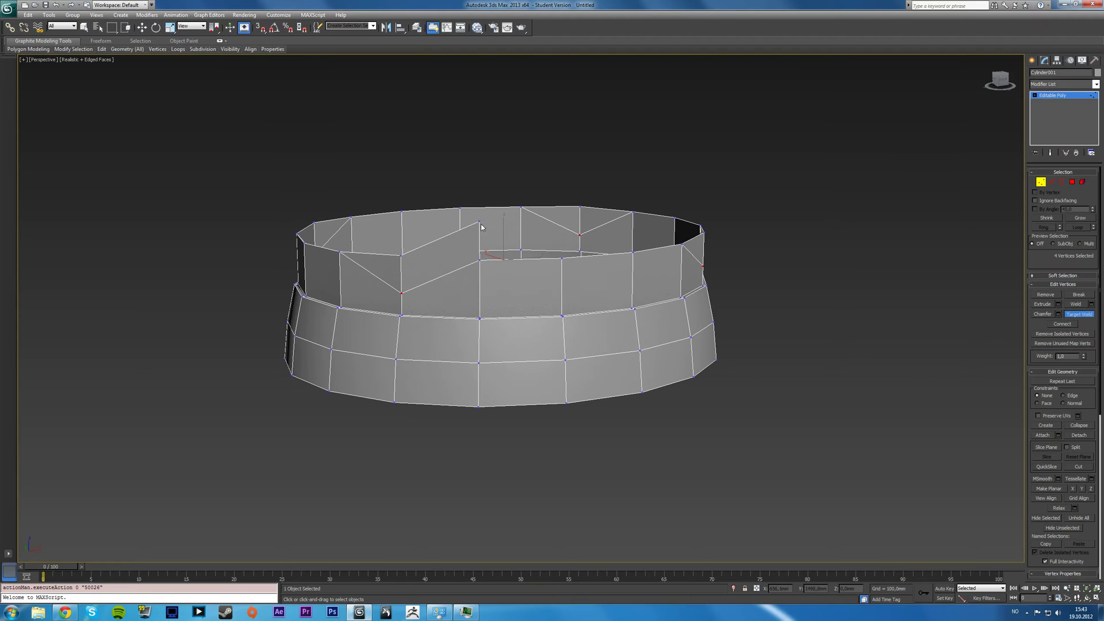
{"action": "left_click", "coordinate": [481, 260]}
{"action": "left_click", "coordinate": [1041, 182]}
{"action": "left_click", "coordinate": [1041, 181]}
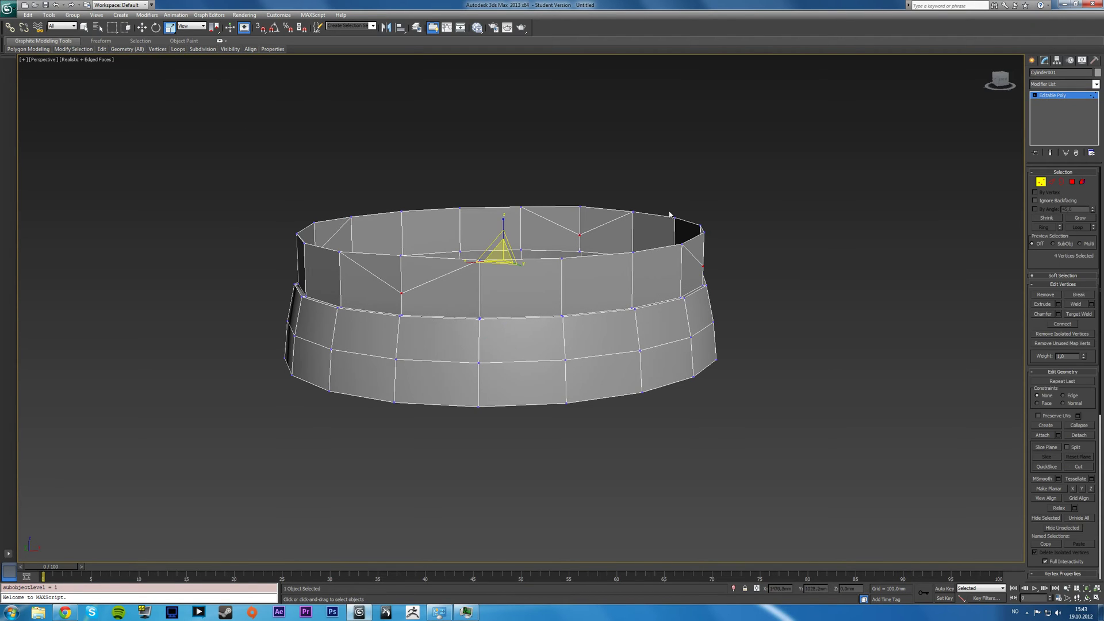
- Select the four middle vertices above the notches in the Left view and raise them to form peaks
{"action": "key", "text": "q"}
{"action": "left_click", "coordinate": [248, 163]}
{"action": "key", "text": "alt+w"}
{"action": "key", "text": "alt+w"}
{"action": "middle_click_drag", "start_coordinate": [495, 262], "coordinate": [495, 284]}
{"action": "scroll", "coordinate": [495, 284], "scroll_direction": "up", "scroll_amount": 5}
{"action": "left_click_drag", "start_coordinate": [368, 195], "coordinate": [397, 235]}
{"action": "left_click_drag", "start_coordinate": [661, 199], "coordinate": [687, 243], "text": "ctrl"}
{"action": "key", "text": "w"}
{"action": "left_click_drag", "start_coordinate": [526, 198], "coordinate": [523, 174]}
{"action": "left_click", "coordinate": [84, 27]}
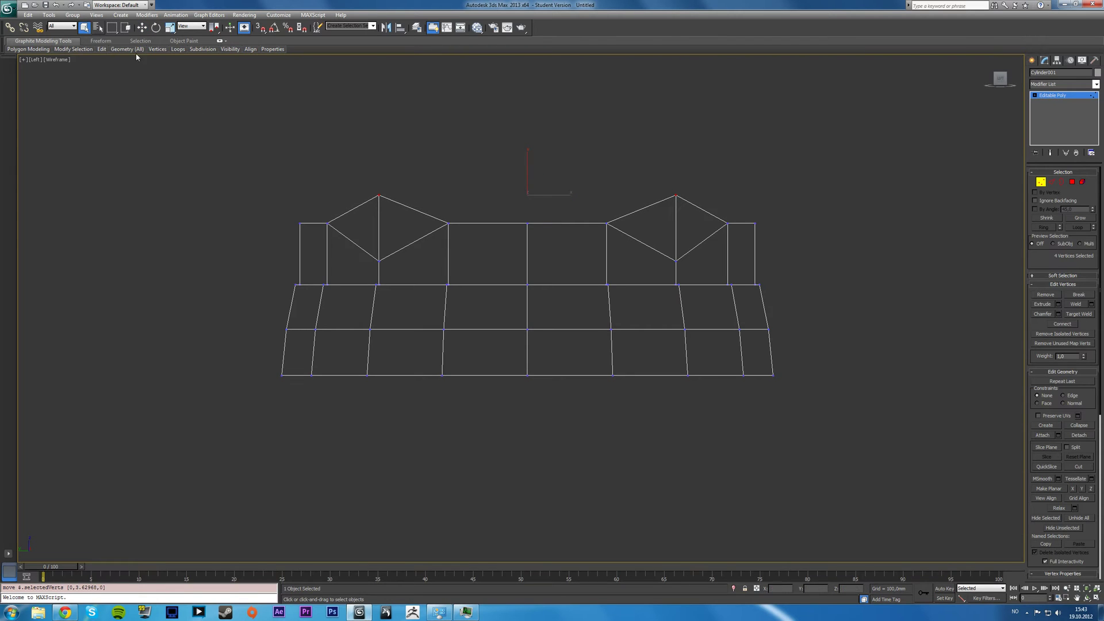
- Select the ten straight upper edges between the four peaks and extrude them upward along Z
{"action": "left_click", "coordinate": [1053, 186]}
{"action": "left_click_drag", "start_coordinate": [482, 239], "coordinate": [482, 241]}
{"action": "left_click_drag", "start_coordinate": [598, 186], "coordinate": [605, 230], "text": "ctrl"}
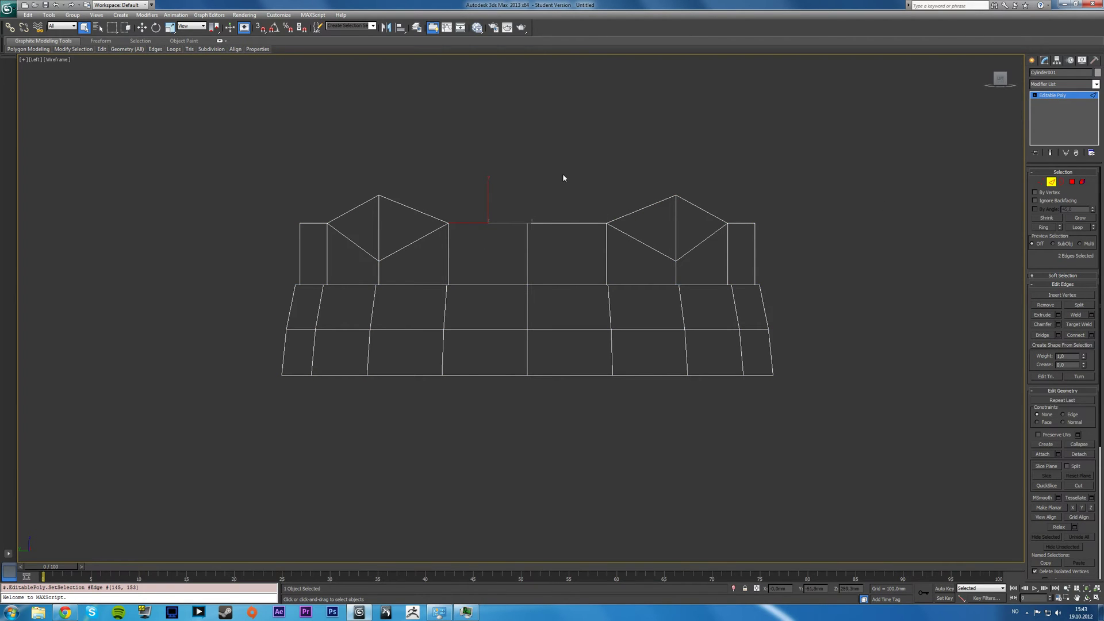
{"action": "left_click_drag", "start_coordinate": [563, 175], "coordinate": [570, 237], "text": "ctrl"}
{"action": "key", "text": "alt+w"}
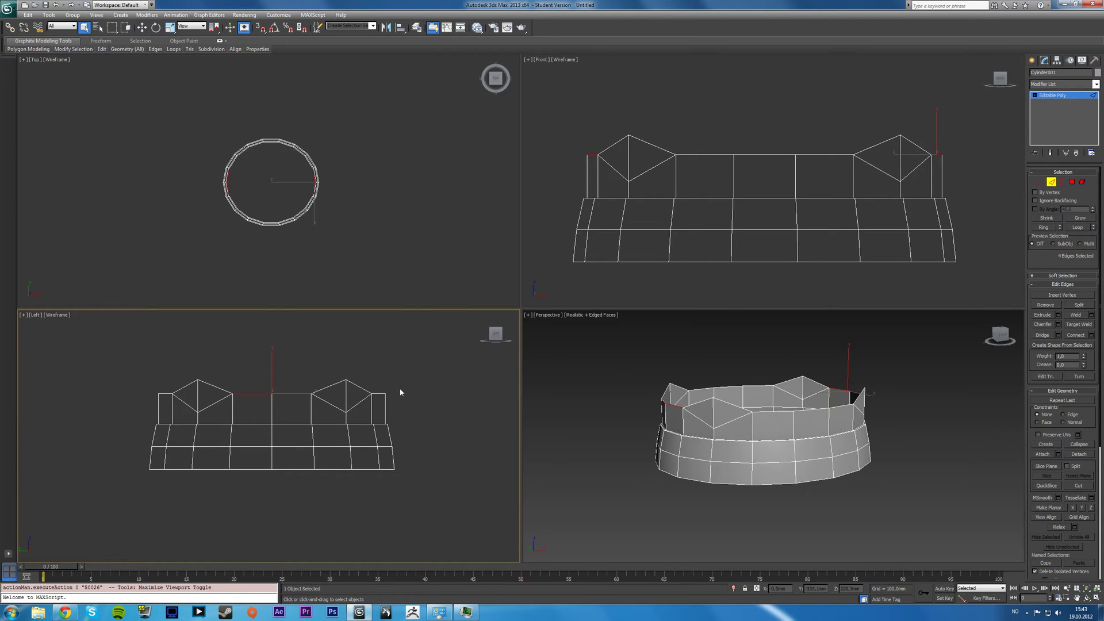
{"action": "left_click_drag", "start_coordinate": [709, 138], "coordinate": [707, 163], "text": "ctrl"}
{"action": "left_click_drag", "start_coordinate": [777, 143], "coordinate": [823, 164], "text": "ctrl"}
{"action": "right_click", "coordinate": [736, 412]}
{"action": "key", "text": "alt+w"}
{"action": "middle_click_drag", "start_coordinate": [529, 326], "coordinate": [514, 335], "text": "alt"}
{"action": "middle_click_drag", "start_coordinate": [566, 267], "coordinate": [508, 293], "text": "alt"}
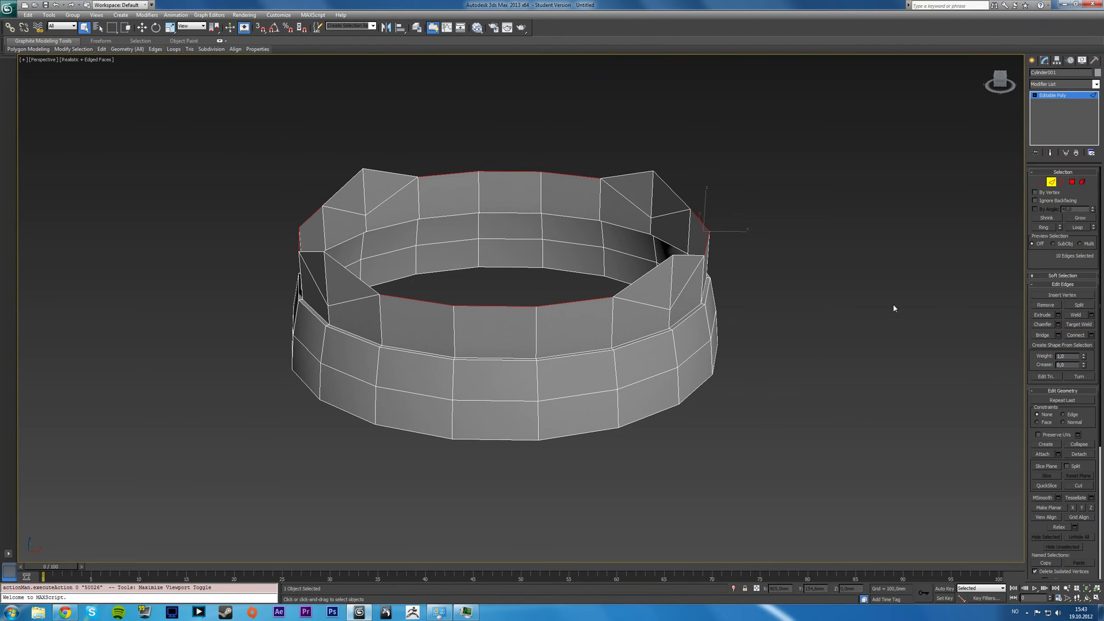
{"action": "key", "text": "w"}
{"action": "middle_click_drag", "start_coordinate": [508, 276], "coordinate": [540, 269], "text": "alt"}
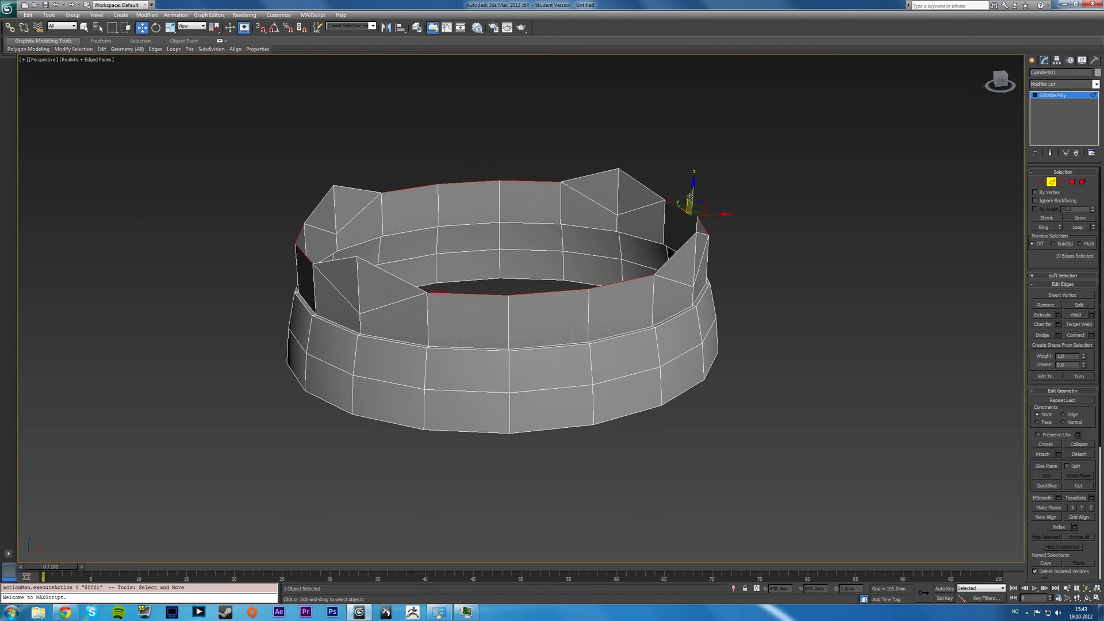
{"action": "left_click_drag", "start_coordinate": [697, 195], "coordinate": [699, 156], "text": "shift"}
- Target weld the end vertices of the newly raised strips onto the two far peaks and the near peak beside them
{"action": "key", "text": "1"}
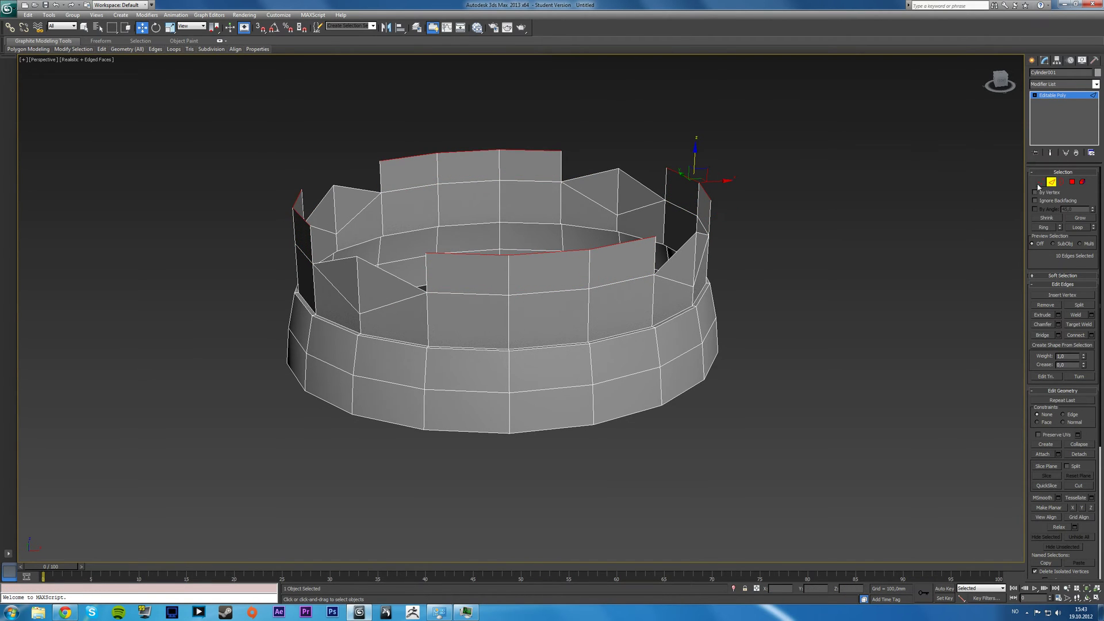
{"action": "left_click", "coordinate": [1079, 314]}
{"action": "middle_click_drag", "start_coordinate": [855, 281], "coordinate": [623, 231], "text": "alt"}
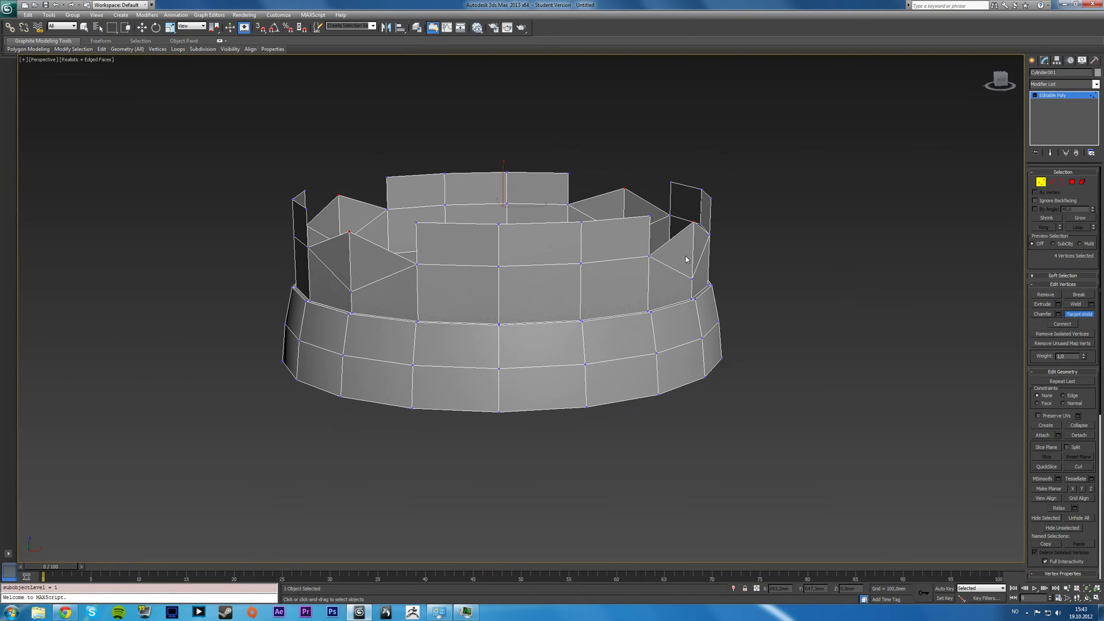
{"action": "left_click", "coordinate": [624, 188]}
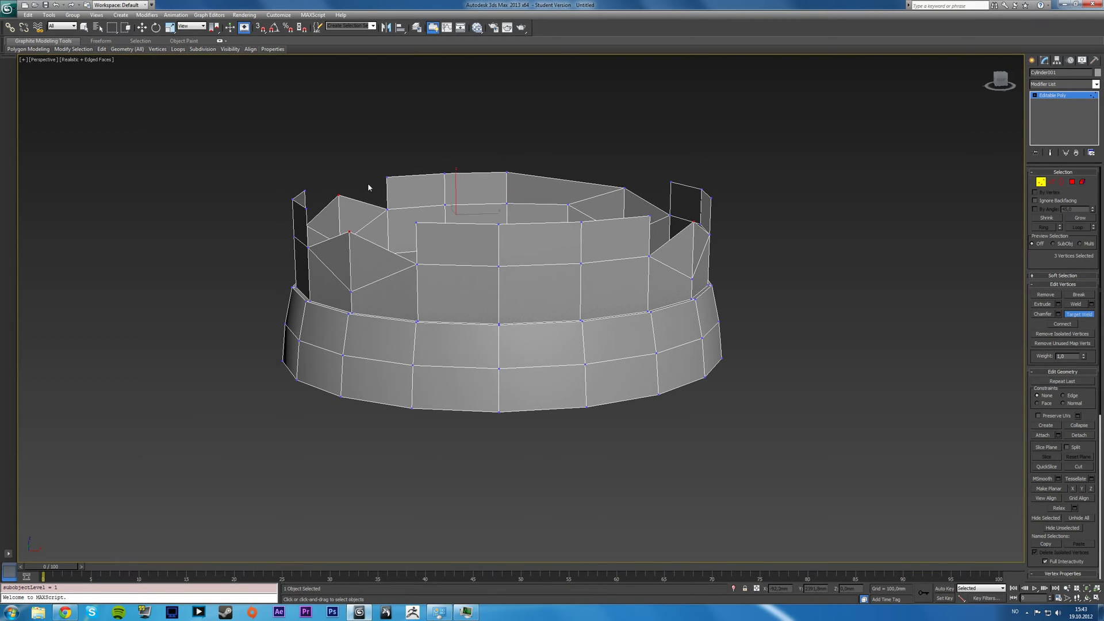
{"action": "left_click", "coordinate": [340, 196]}
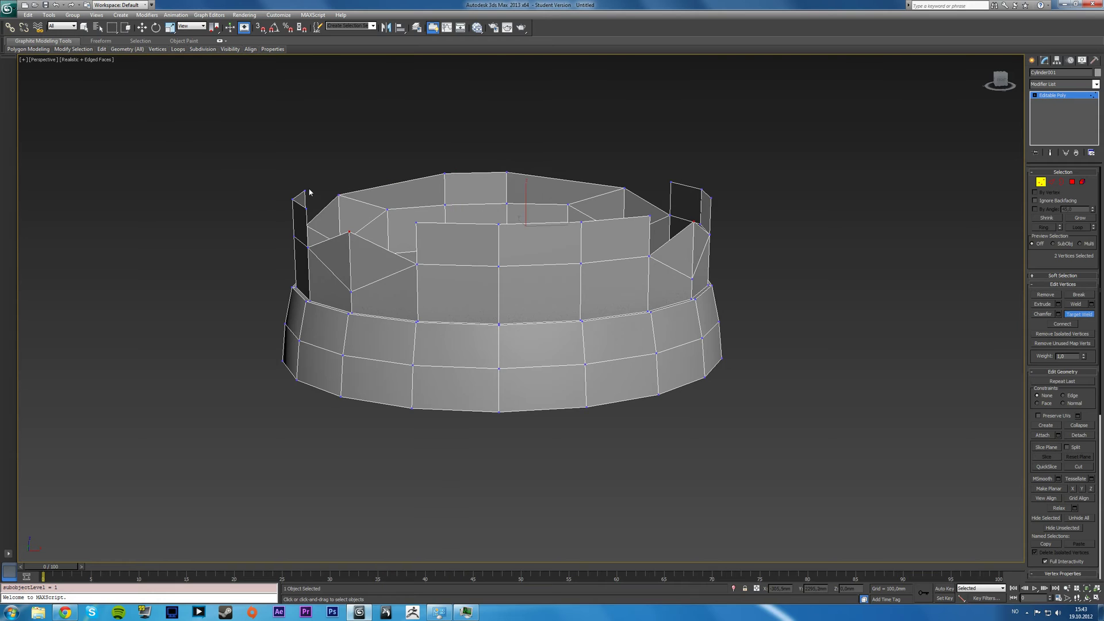
{"action": "left_click", "coordinate": [339, 196]}
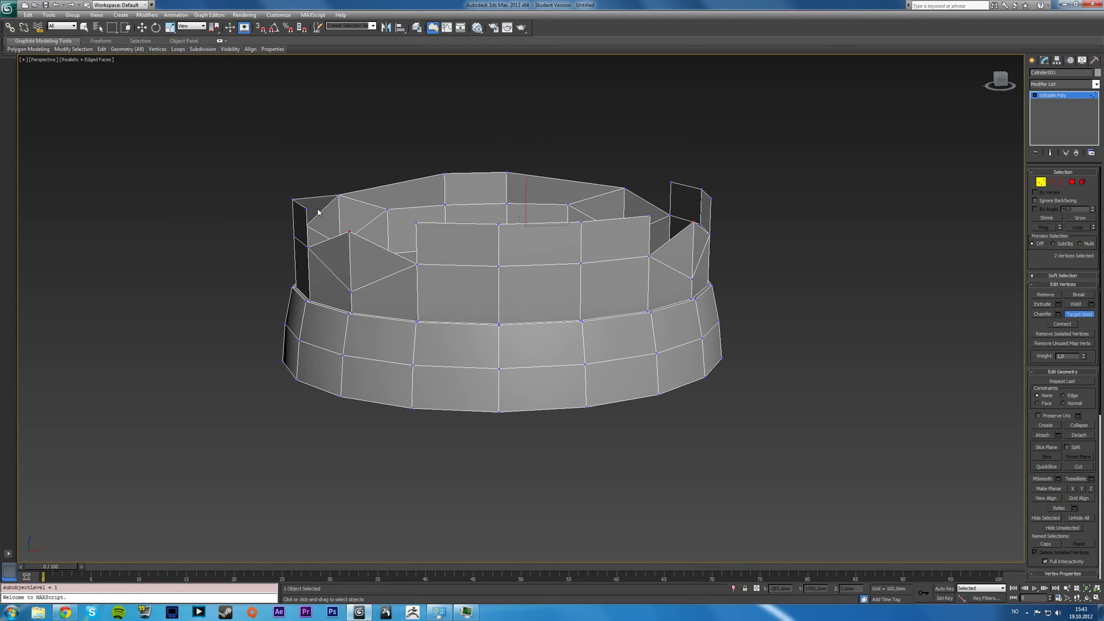
{"action": "left_click", "coordinate": [351, 231]}
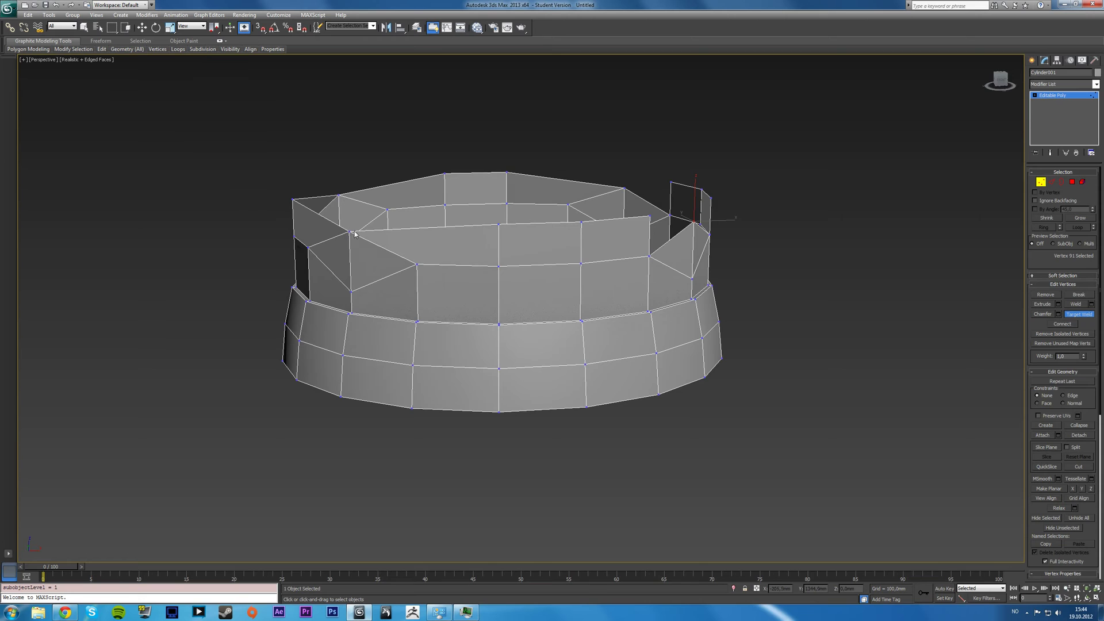
- Target weld the remaining raised strip ends onto the neighbouring peak vertices, closing the upper border, and leave vertex editing
{"action": "middle_click_drag", "start_coordinate": [476, 227], "coordinate": [614, 220], "text": "alt"}
{"action": "left_click", "coordinate": [622, 214]}
{"action": "left_click", "coordinate": [695, 220]}
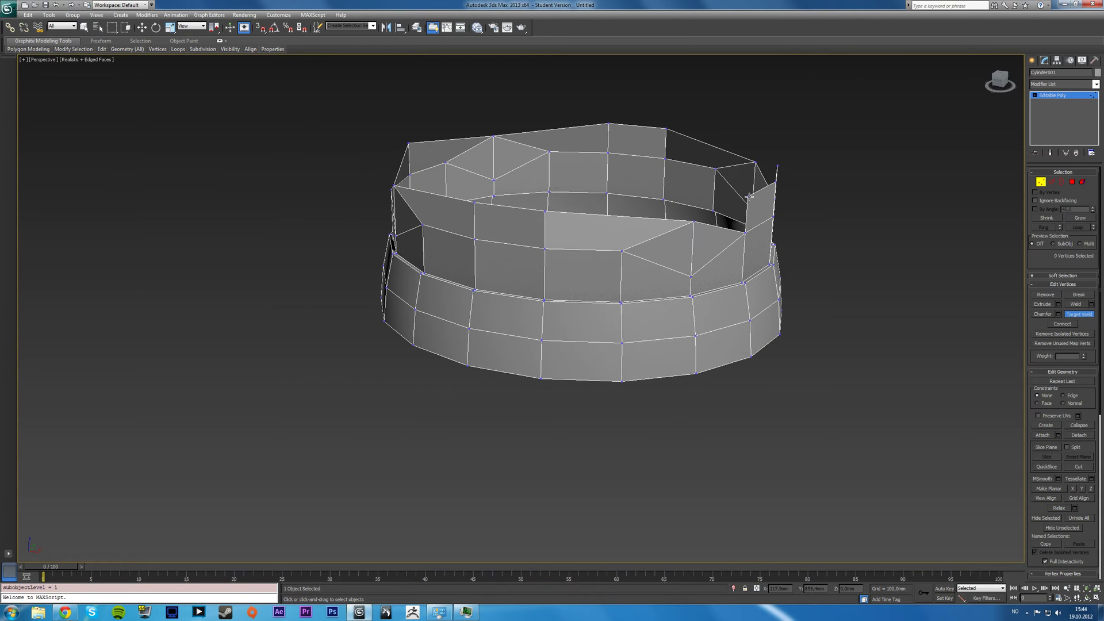
{"action": "left_click", "coordinate": [694, 221]}
{"action": "middle_click_drag", "start_coordinate": [794, 217], "coordinate": [705, 213], "text": "alt"}
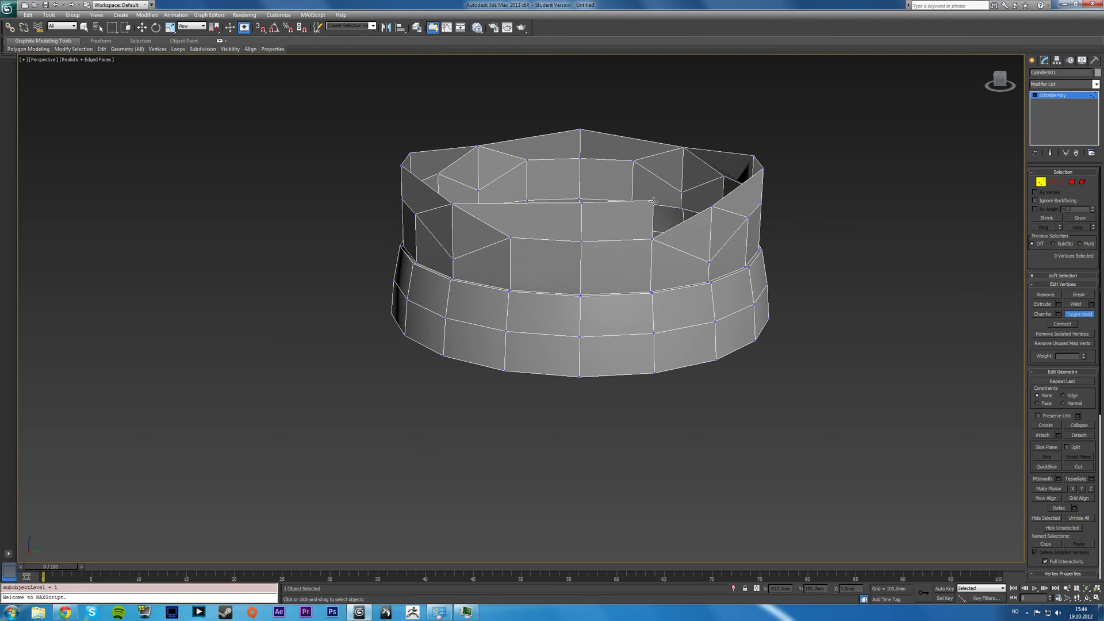
{"action": "left_click", "coordinate": [713, 206]}
{"action": "middle_click_drag", "start_coordinate": [568, 224], "coordinate": [594, 246], "text": "alt"}
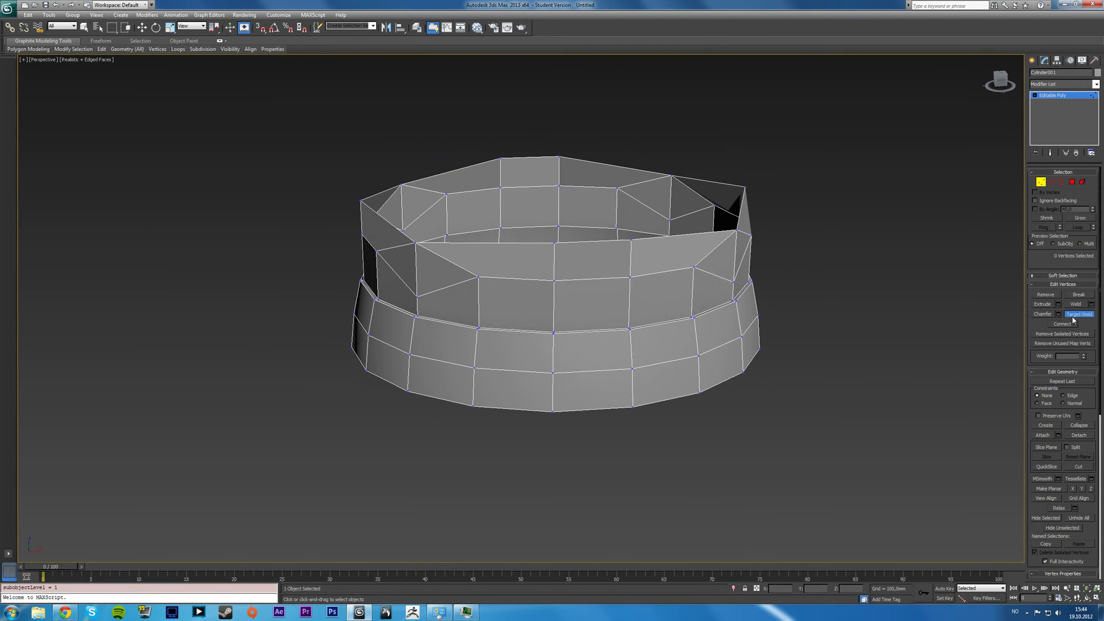
{"action": "left_click", "coordinate": [1040, 183]}
{"action": "left_click", "coordinate": [1013, 195]}
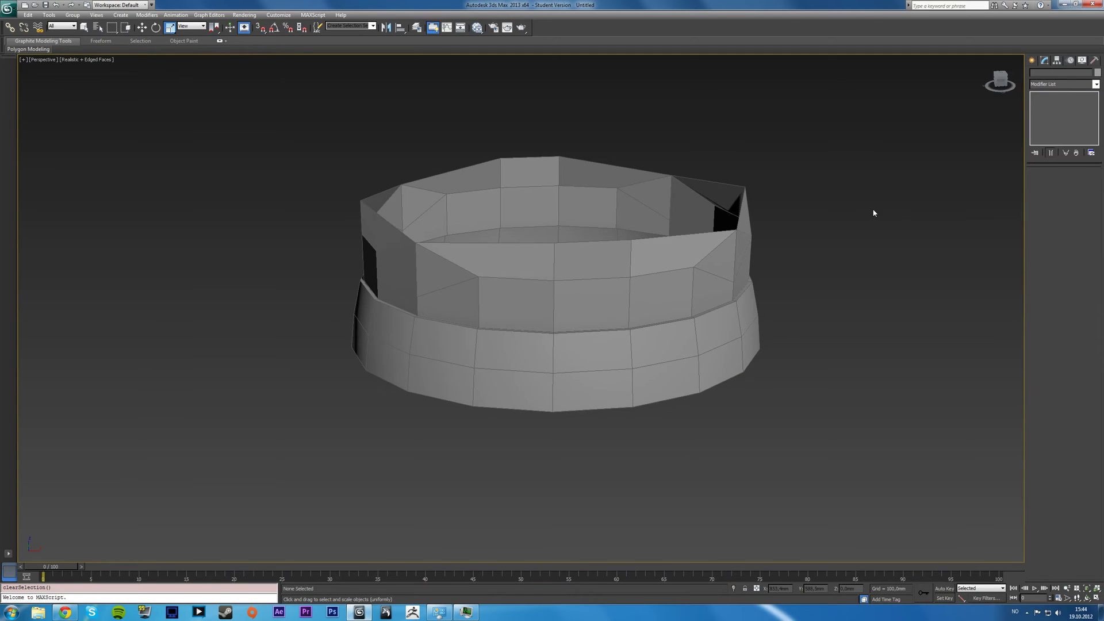
{"action": "left_click", "coordinate": [733, 247]}
- Select the ten vertices of the uppermost border in the Left view and scale them uniformly inward
{"action": "left_click", "coordinate": [1041, 182]}
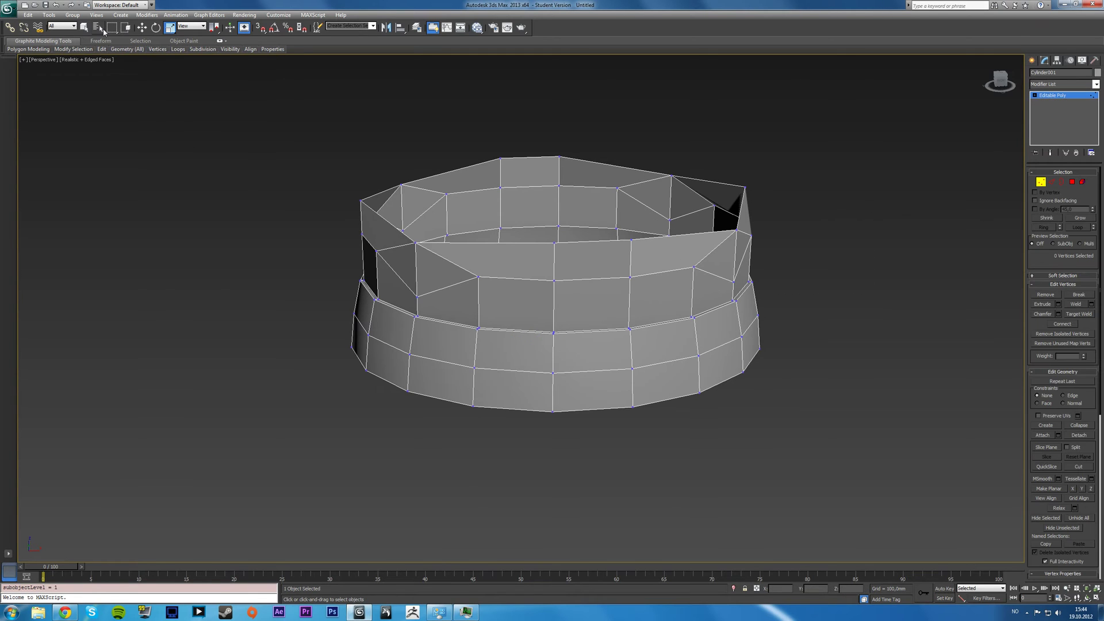
{"action": "left_click", "coordinate": [85, 27]}
{"action": "key", "text": "alt+w"}
{"action": "right_click", "coordinate": [447, 381]}
{"action": "key", "text": "alt+w"}
{"action": "middle_click_drag", "start_coordinate": [509, 307], "coordinate": [487, 344]}
{"action": "left_click_drag", "start_coordinate": [306, 243], "coordinate": [306, 244]}
{"action": "left_click_drag", "start_coordinate": [335, 217], "coordinate": [371, 253], "text": "ctrl"}
{"action": "left_click_drag", "start_coordinate": [439, 195], "coordinate": [544, 234], "text": "ctrl"}
{"action": "left_click_drag", "start_coordinate": [594, 196], "coordinate": [685, 244], "text": "ctrl"}
{"action": "left_click_drag", "start_coordinate": [719, 199], "coordinate": [747, 235], "text": "ctrl"}
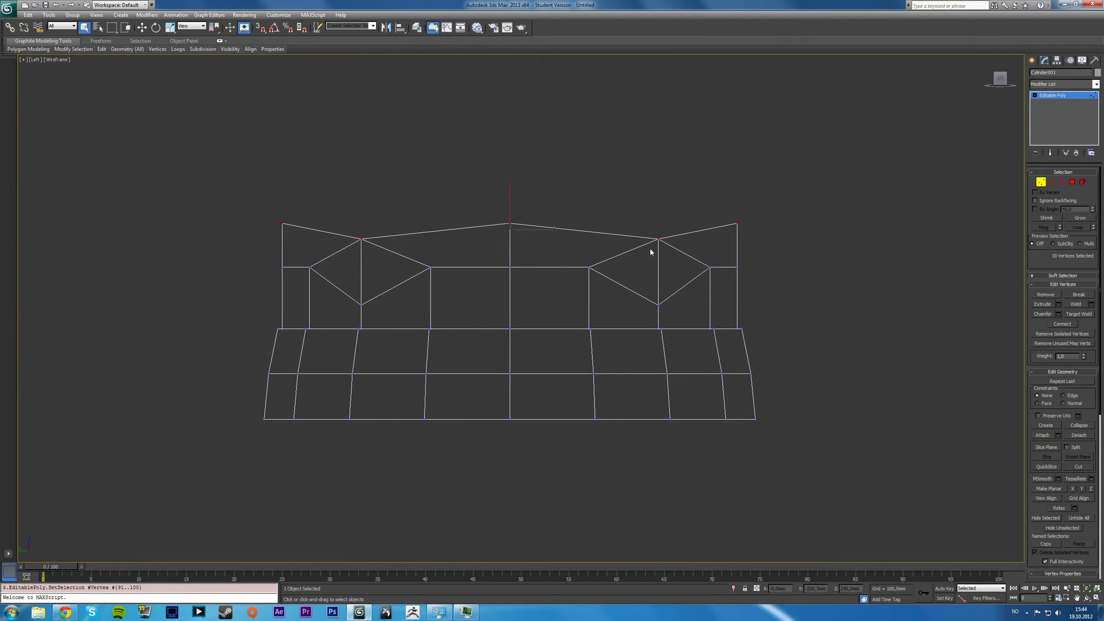
{"action": "key", "text": "r"}
{"action": "left_click_drag", "start_coordinate": [515, 224], "coordinate": [499, 251]}
- Scale the upper two vertex rows slightly inward, then all 28 raised wall vertices including the notch points, rounding the form into a dome
{"action": "left_click_drag", "start_coordinate": [245, 164], "coordinate": [753, 282]}
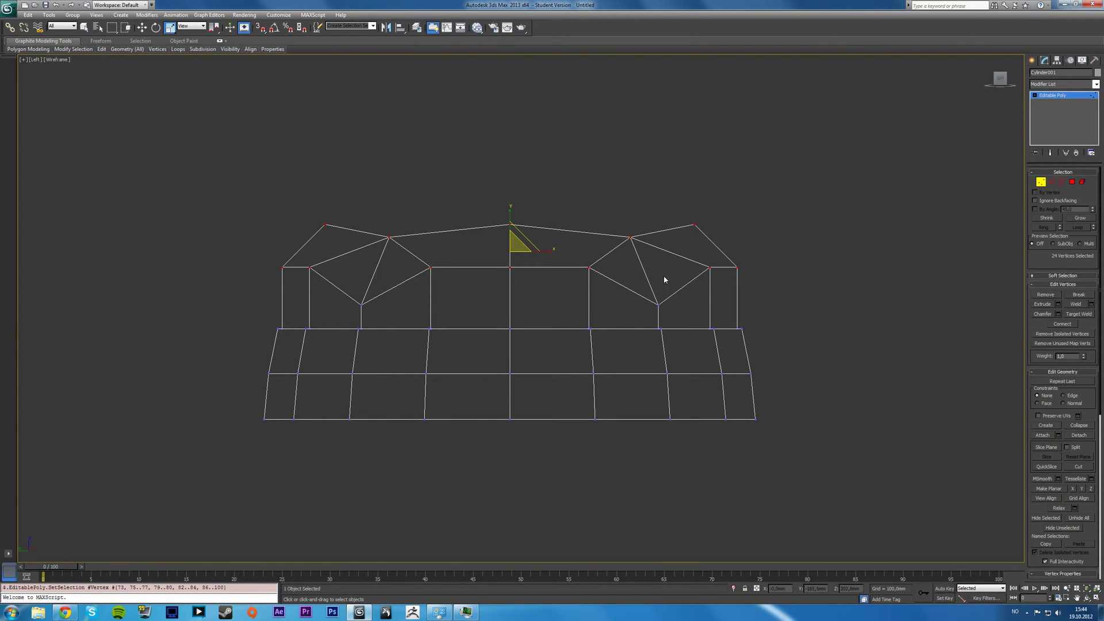
{"action": "left_click_drag", "start_coordinate": [527, 252], "coordinate": [516, 251]}
{"action": "left_click_drag", "start_coordinate": [251, 189], "coordinate": [758, 318]}
{"action": "left_click_drag", "start_coordinate": [520, 258], "coordinate": [520, 261]}
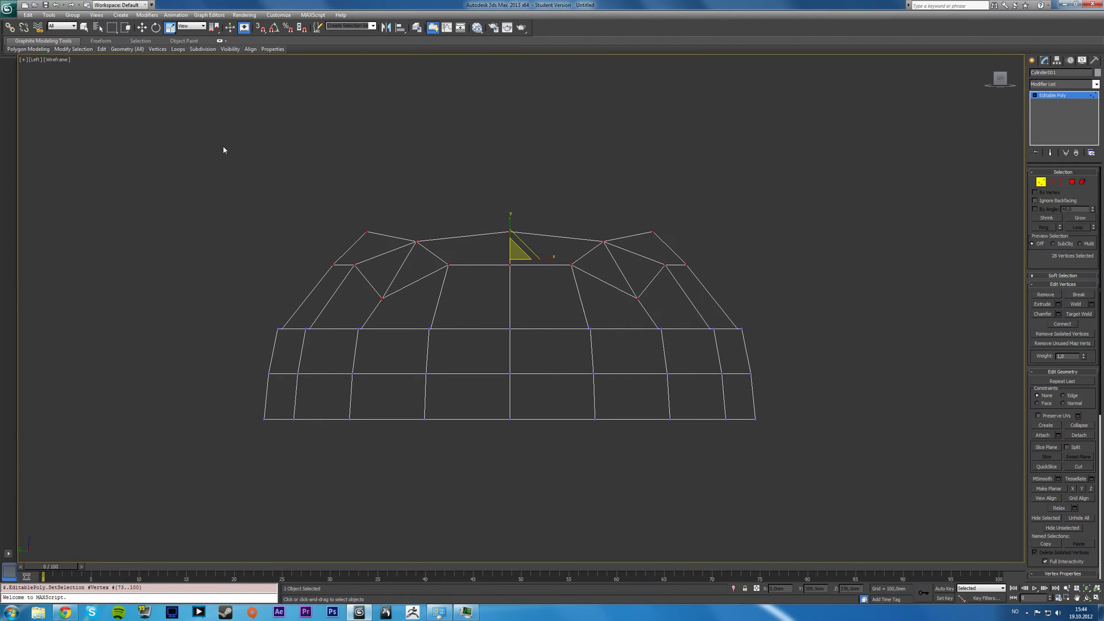
{"action": "left_click", "coordinate": [84, 27]}
{"action": "left_click", "coordinate": [1040, 182]}
{"action": "left_click", "coordinate": [934, 253]}
- Select the open border at the dome's top in the Perspective view and cap it
{"action": "key", "text": "alt+w"}
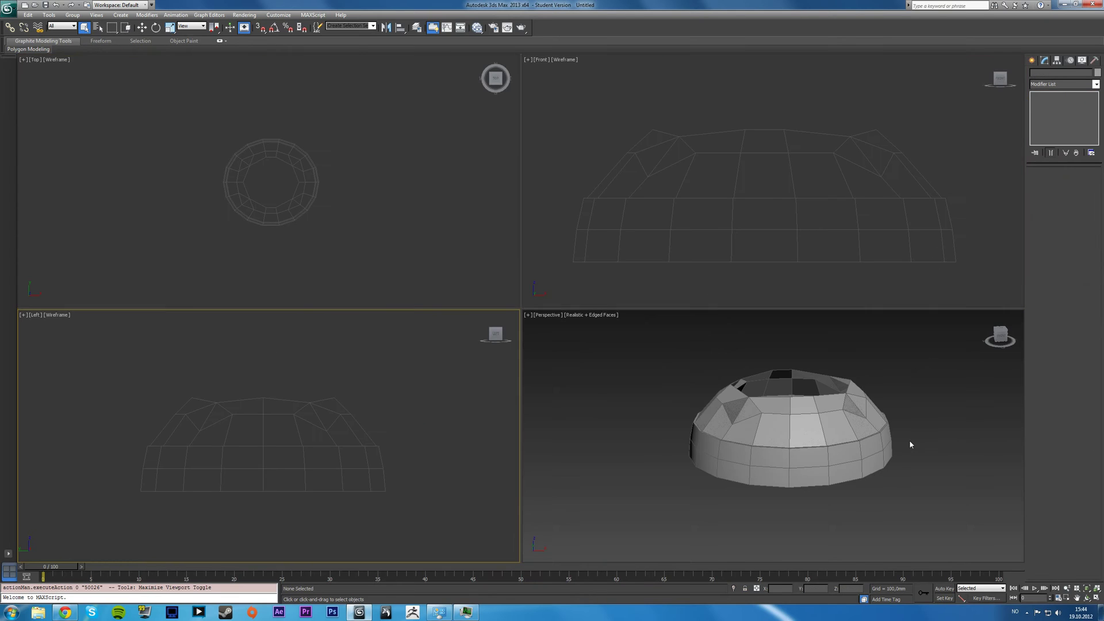
{"action": "left_click", "coordinate": [909, 440]}
{"action": "key", "text": "alt+w"}
{"action": "middle_click_drag", "start_coordinate": [772, 350], "coordinate": [751, 363], "text": "alt"}
{"action": "left_click", "coordinate": [567, 266]}
{"action": "middle_click_drag", "start_coordinate": [557, 261], "coordinate": [545, 308]}
{"action": "middle_click_drag", "start_coordinate": [517, 313], "coordinate": [558, 327], "text": "alt"}
{"action": "scroll", "coordinate": [535, 298], "scroll_direction": "up", "scroll_amount": 5}
{"action": "left_click", "coordinate": [1063, 183]}
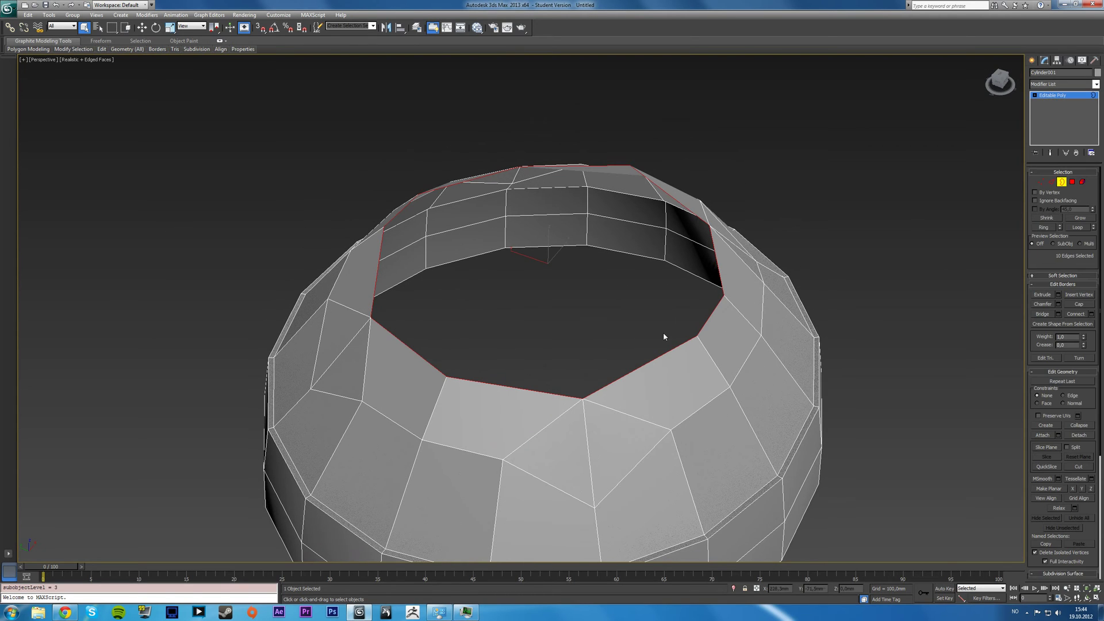
{"action": "left_click", "coordinate": [1079, 304]}
- Connect two opposite vertices of the cap polygon with an edge through its middle
{"action": "middle_click_drag", "start_coordinate": [671, 260], "coordinate": [673, 230], "text": "alt"}
{"action": "key", "text": "1"}
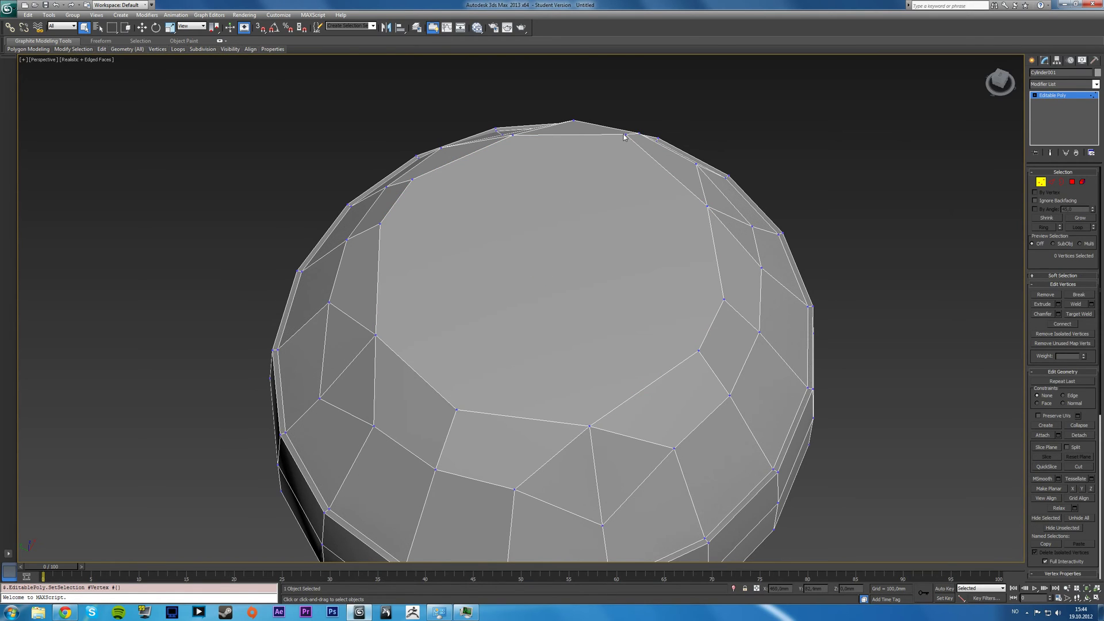
{"action": "left_click", "coordinate": [625, 135]}
{"action": "left_click", "coordinate": [457, 410], "text": "ctrl"}
{"action": "key", "text": "ctrl+shift+e"}
- Cut two parallel edges across the cap polygon between opposite border vertices, both crossing the existing middle edge
{"action": "left_click", "coordinate": [1080, 467]}
{"action": "middle_click_drag", "start_coordinate": [396, 161], "coordinate": [441, 214], "text": "alt"}
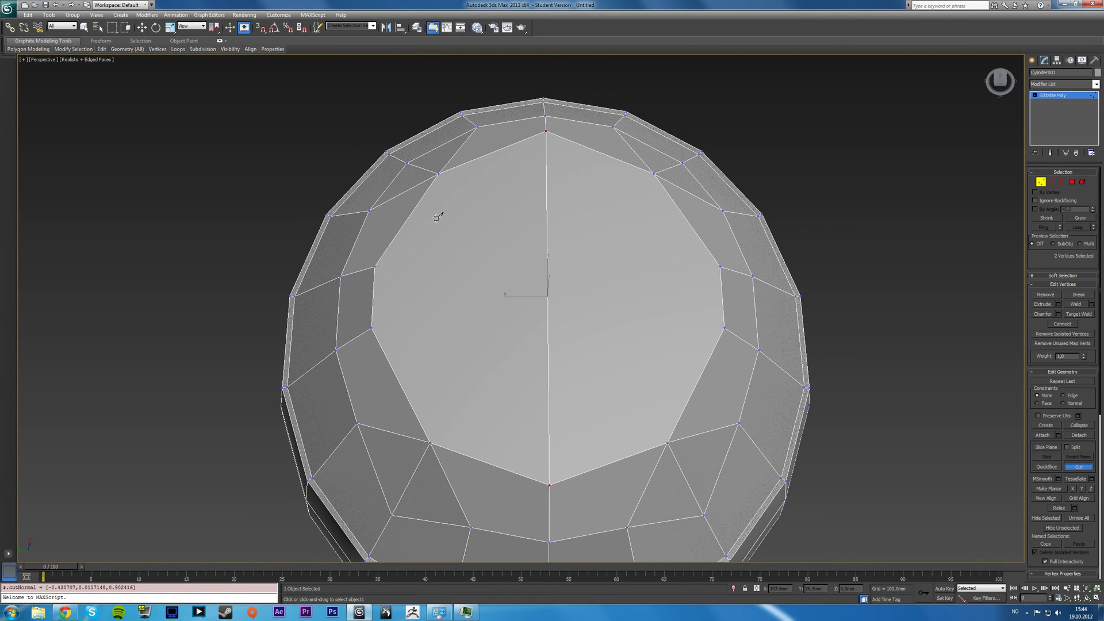
{"action": "left_click", "coordinate": [374, 266]}
{"action": "left_click", "coordinate": [720, 266]}
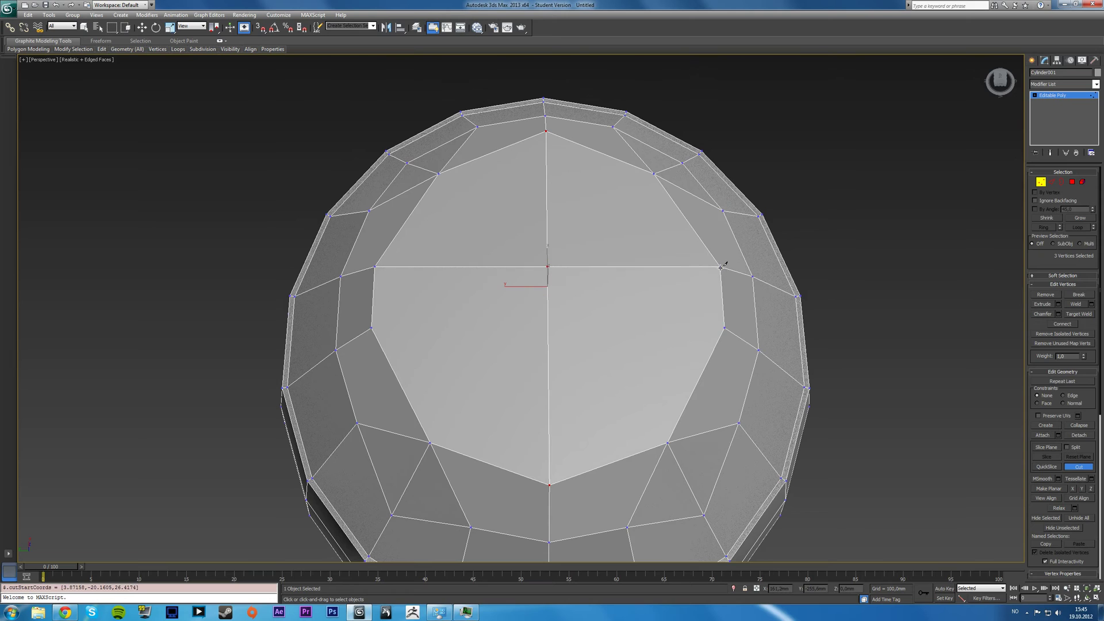
{"action": "left_click", "coordinate": [724, 328]}
{"action": "left_click", "coordinate": [373, 328]}
{"action": "right_click", "coordinate": [452, 317]}
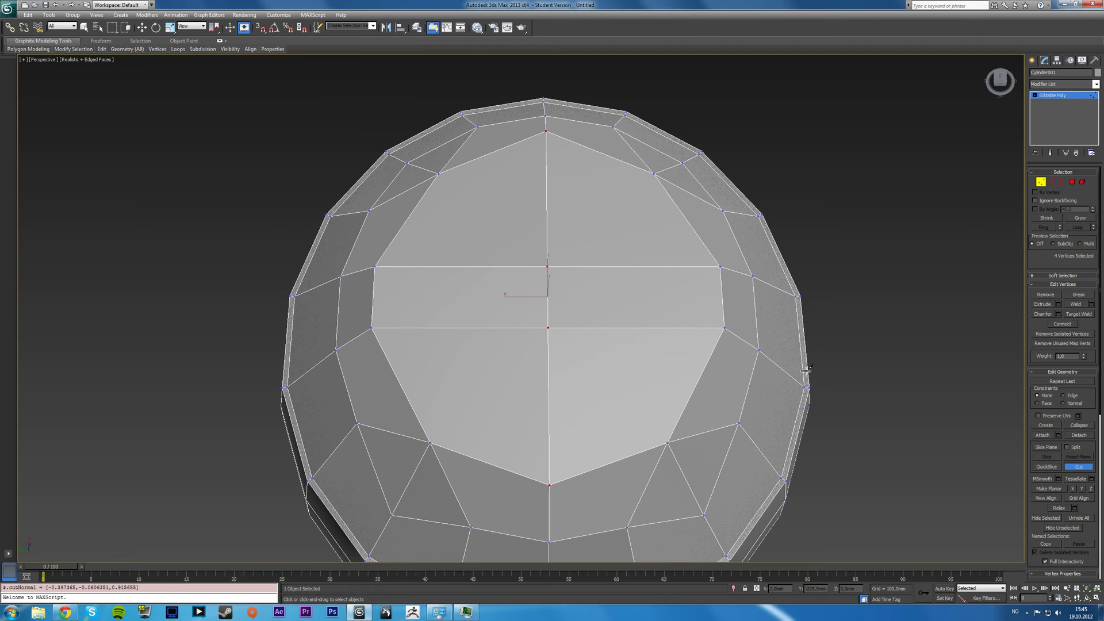
{"action": "left_click", "coordinate": [1090, 467]}
{"action": "left_click", "coordinate": [912, 404]}
{"action": "left_click", "coordinate": [1040, 184]}
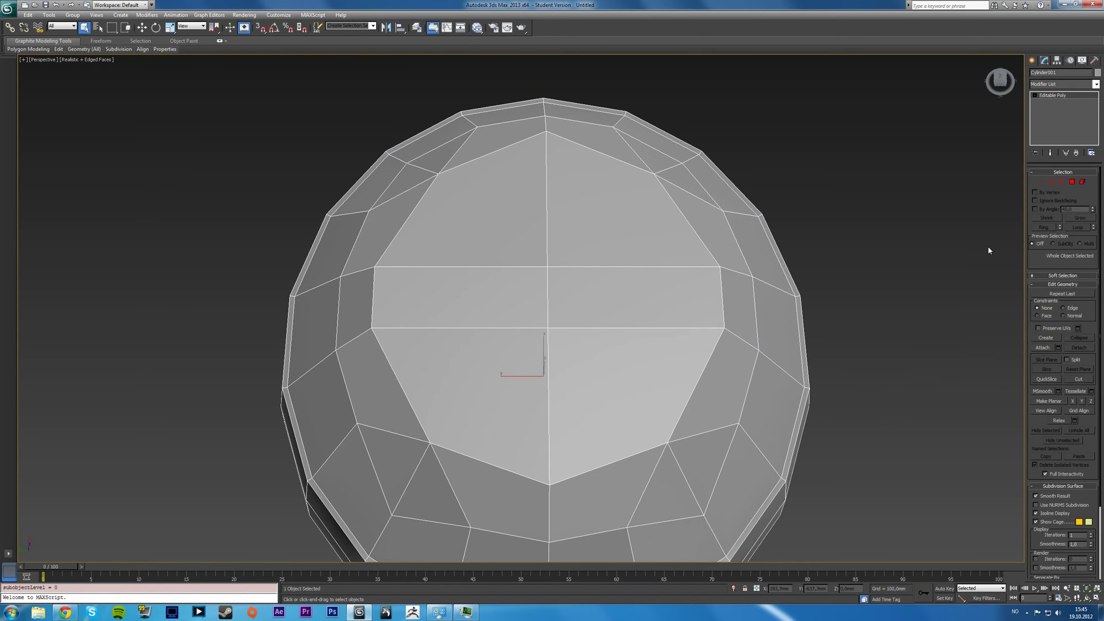
- Select all dome vertices above the upper side-wall row in the Left view
{"action": "left_click", "coordinate": [988, 246]}
{"action": "middle_click_drag", "start_coordinate": [899, 312], "coordinate": [747, 322], "text": "alt"}
{"action": "left_click", "coordinate": [647, 391]}
{"action": "middle_click_drag", "start_coordinate": [647, 391], "coordinate": [595, 343], "text": "alt"}
{"action": "left_click", "coordinate": [1041, 182]}
{"action": "key", "text": "alt+w"}
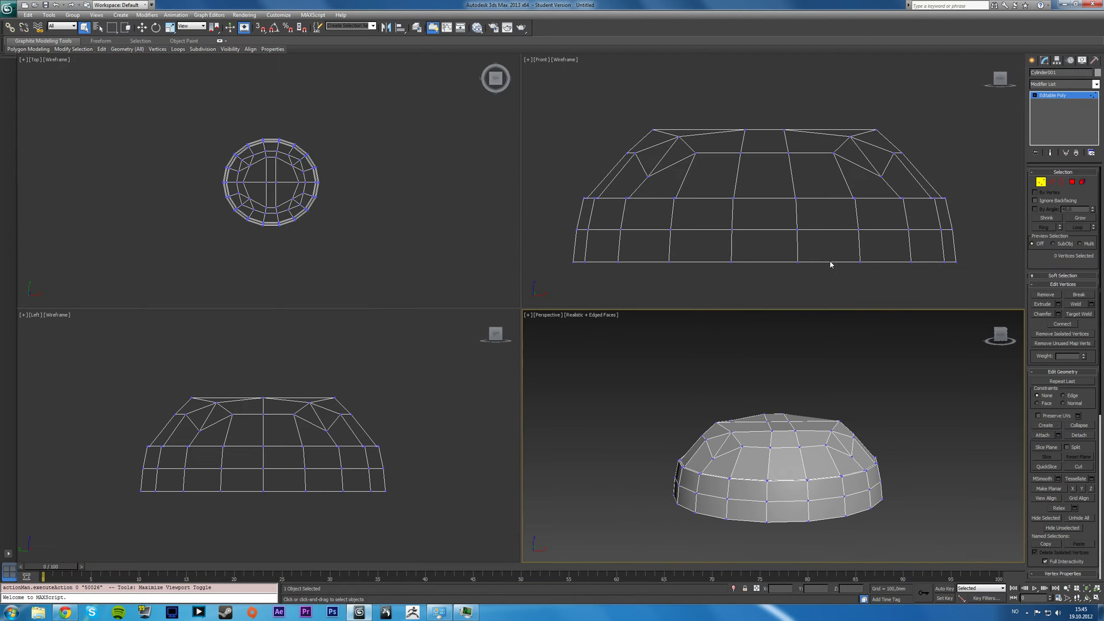
{"action": "left_click_drag", "start_coordinate": [148, 382], "coordinate": [385, 443]}
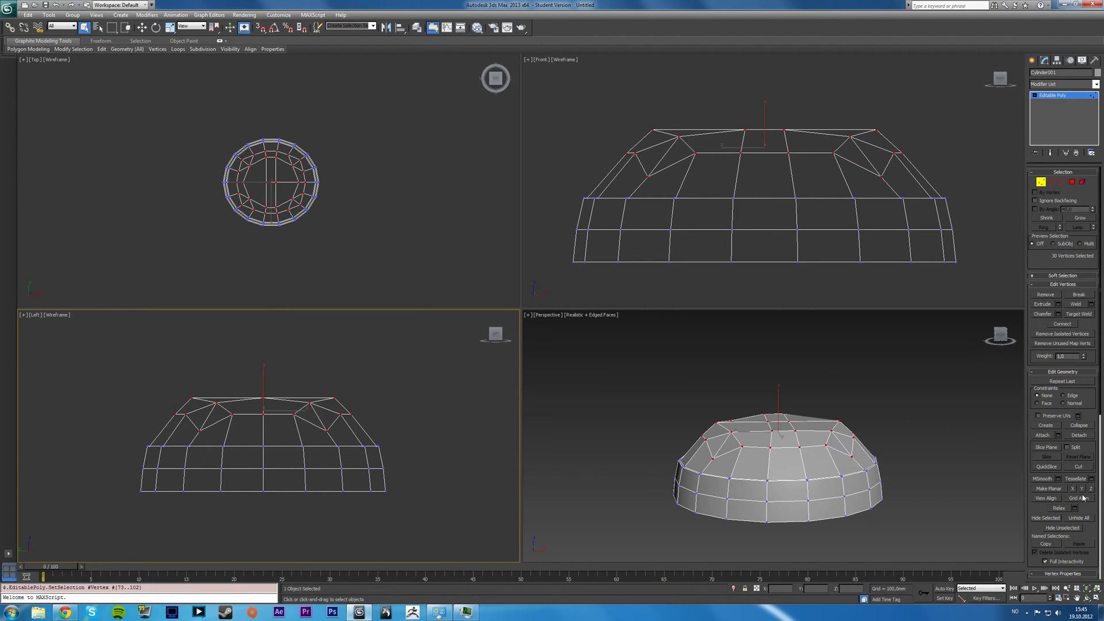
- Try relaxing the selected upper dome vertices twice, and undo the relaxation
{"action": "left_click", "coordinate": [1058, 508]}
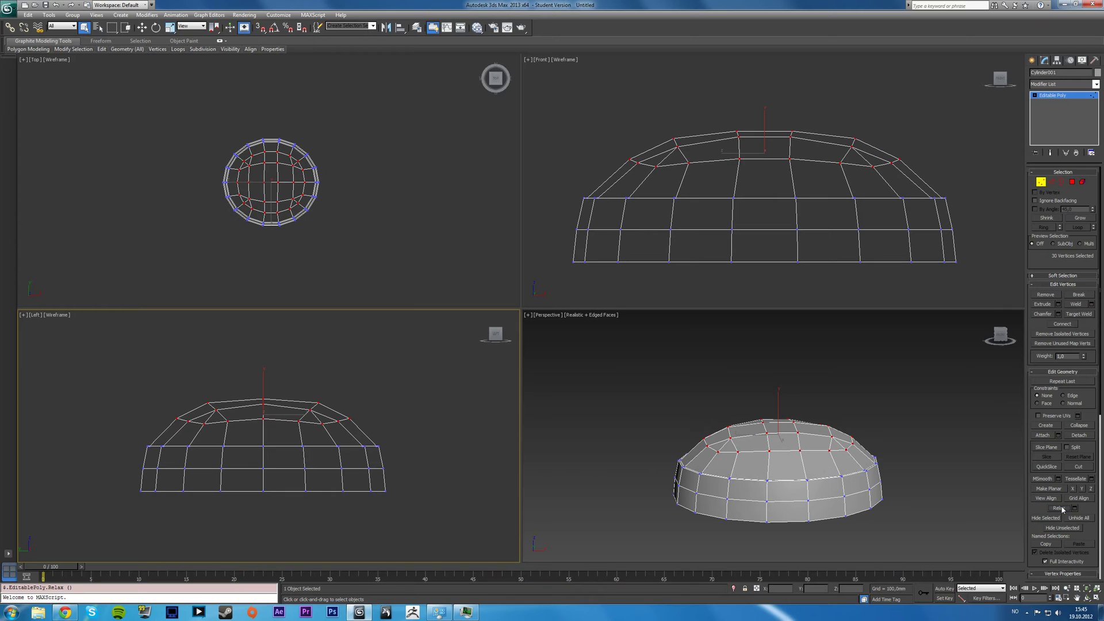
{"action": "left_click", "coordinate": [1063, 508]}
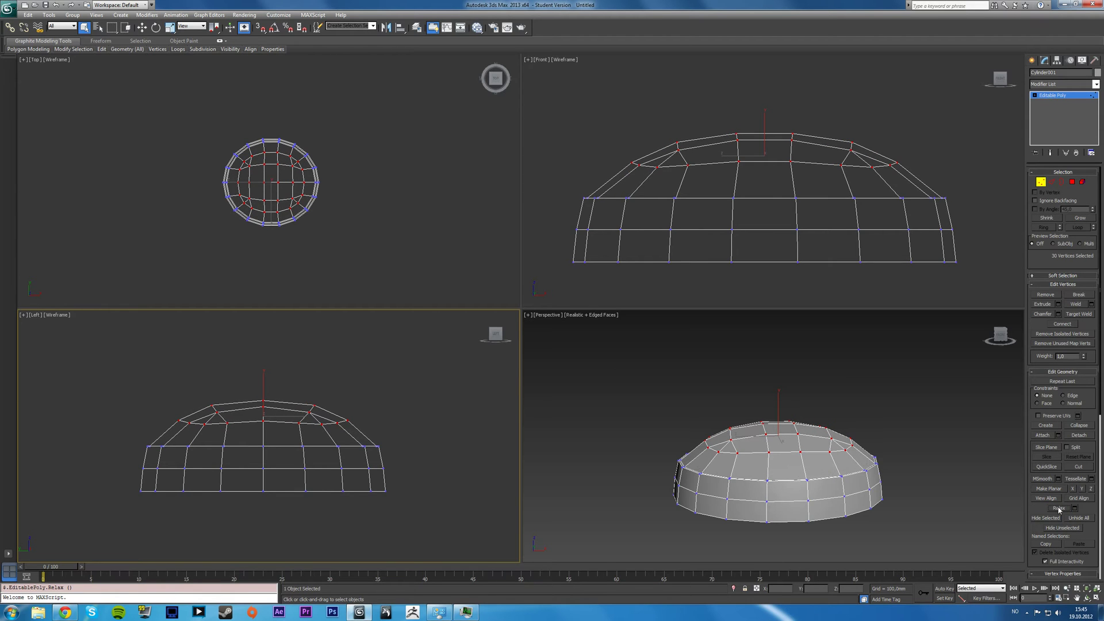
{"action": "middle_click_drag", "start_coordinate": [876, 486], "coordinate": [834, 482], "text": "alt"}
{"action": "key", "text": "ctrl+z"}
{"action": "key", "text": "ctrl+z"}
{"action": "key", "text": "ctrl+z"}
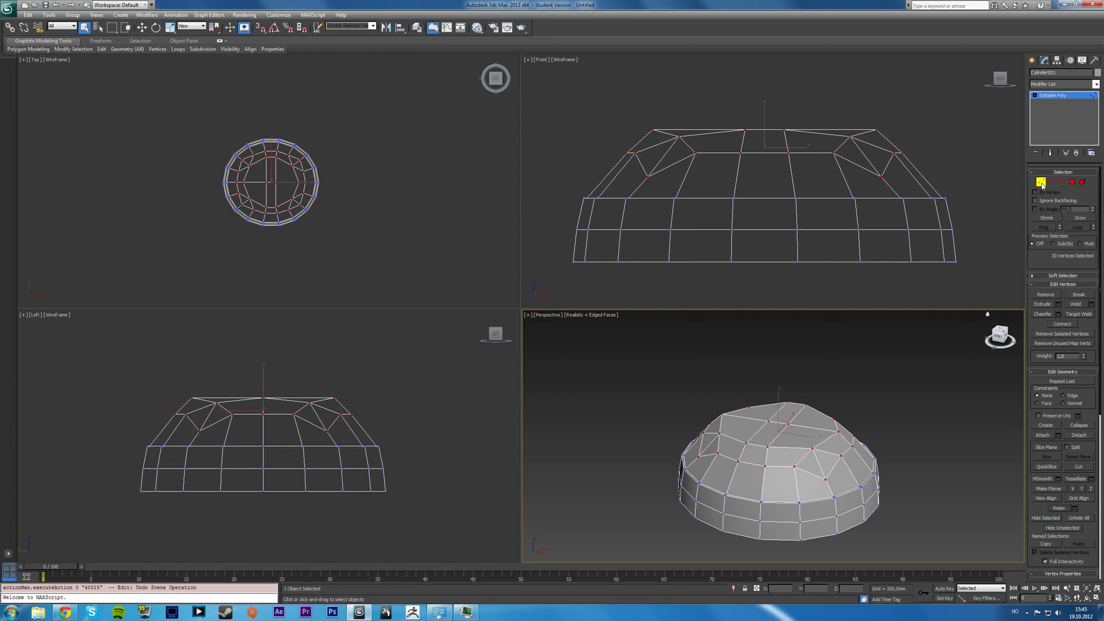
- Select the four short diagonal edges in the dome's corner notches using the Front view and remove them
{"action": "left_click", "coordinate": [1052, 182]}
{"action": "left_click", "coordinate": [819, 463]}
{"action": "key", "text": "BackSpace"}
{"action": "key", "text": "ctrl+z"}
{"action": "left_click", "coordinate": [866, 164], "text": "ctrl"}
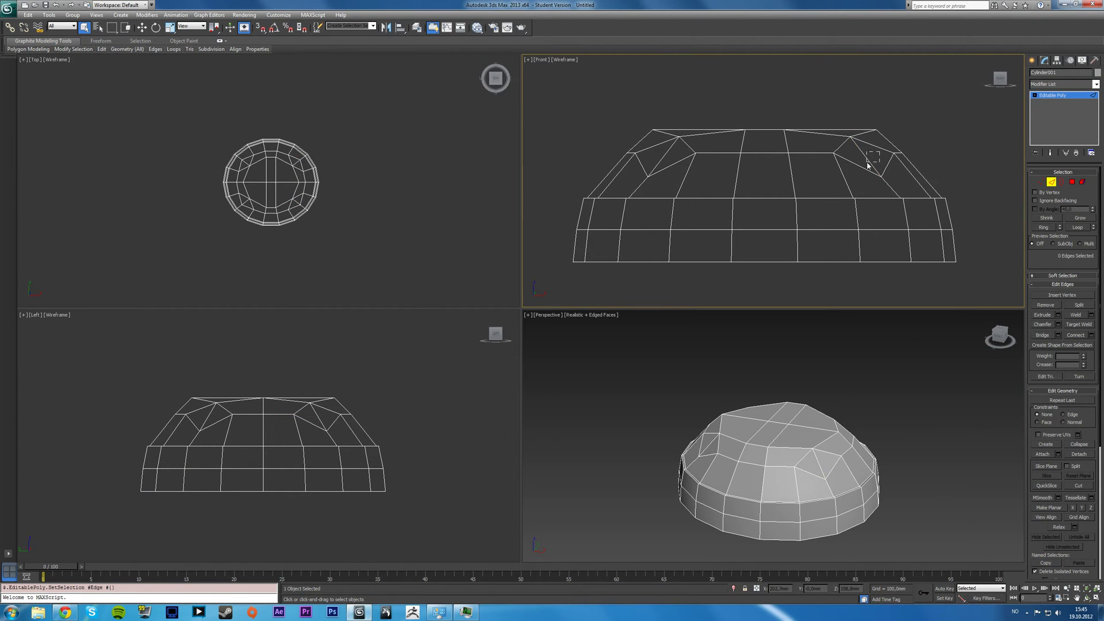
{"action": "left_click", "coordinate": [666, 160], "text": "ctrl"}
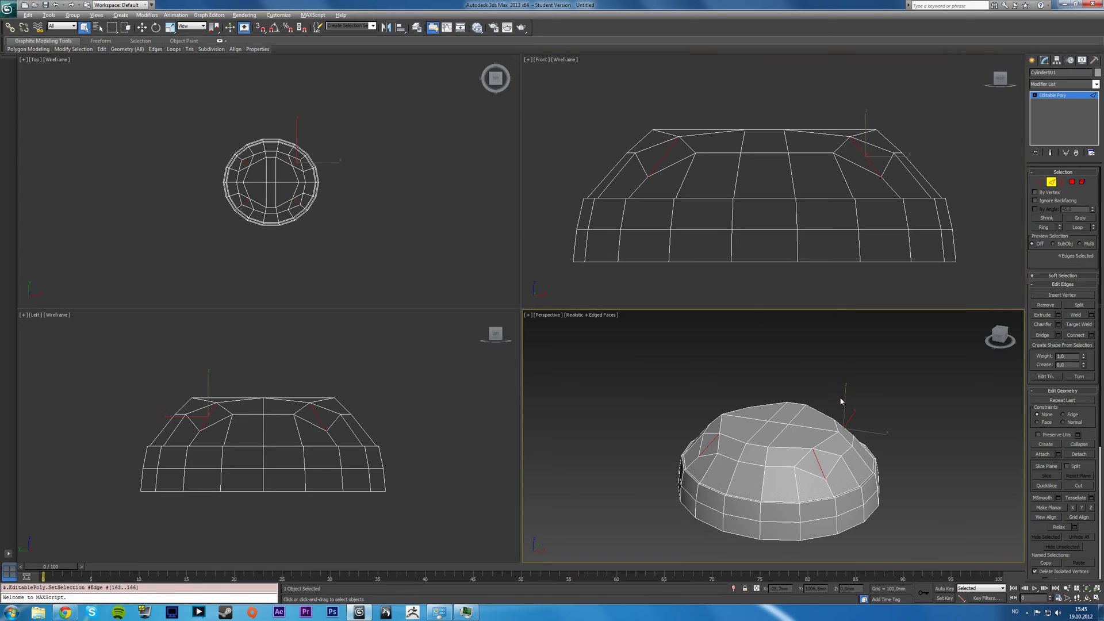
{"action": "key", "text": "alt+w"}
{"action": "middle_click_drag", "start_coordinate": [486, 369], "coordinate": [546, 391], "text": "alt"}
{"action": "key", "text": "BackSpace"}
{"action": "left_click", "coordinate": [872, 241]}
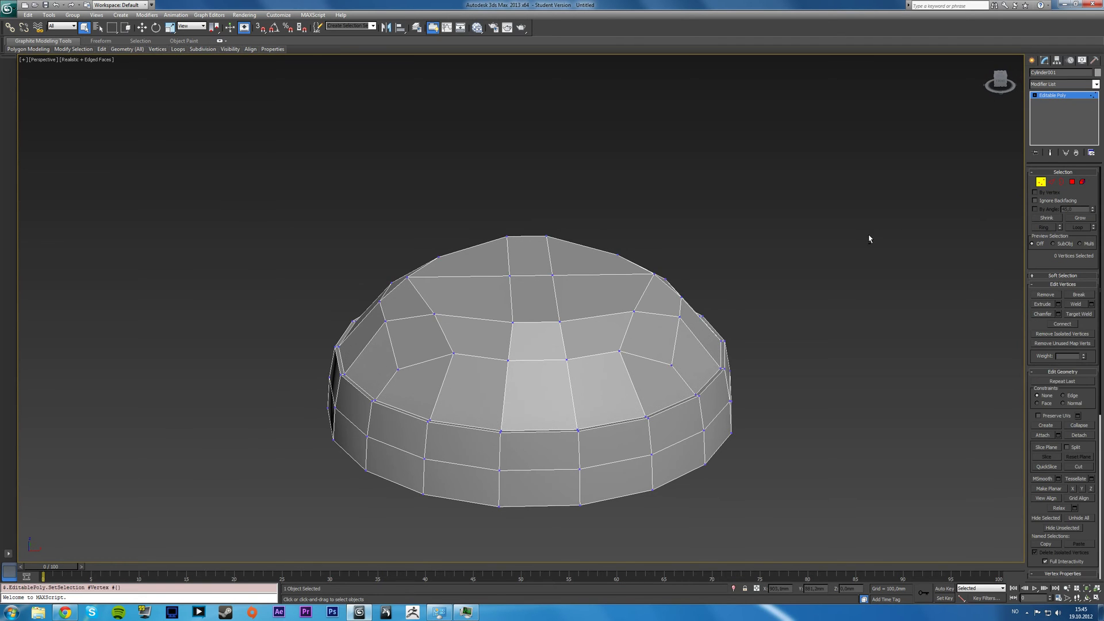
- Restore the selection of the upper dome vertices and relax them twice
{"action": "key", "text": "alt+w"}
{"action": "key", "text": "ctrl+z"}
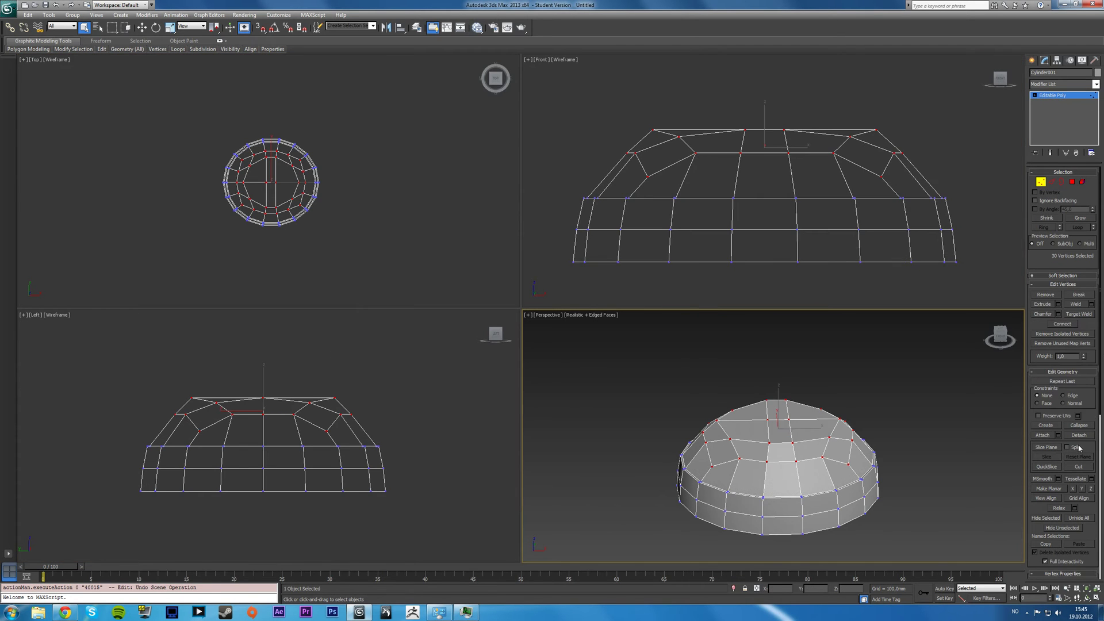
{"action": "left_click", "coordinate": [1059, 508]}
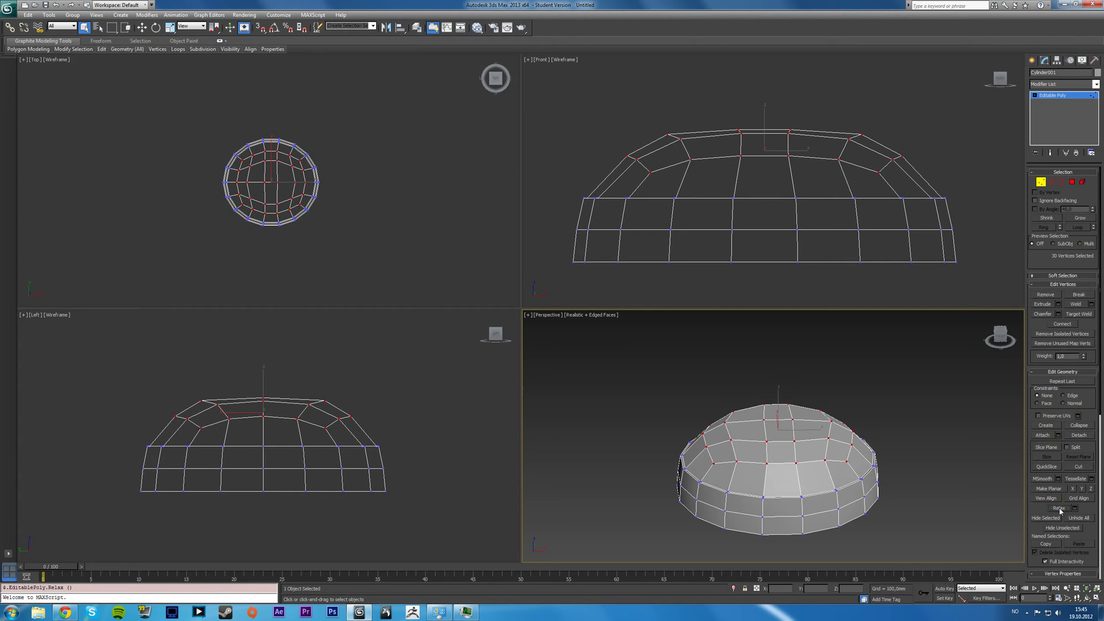
{"action": "left_click", "coordinate": [1059, 508]}
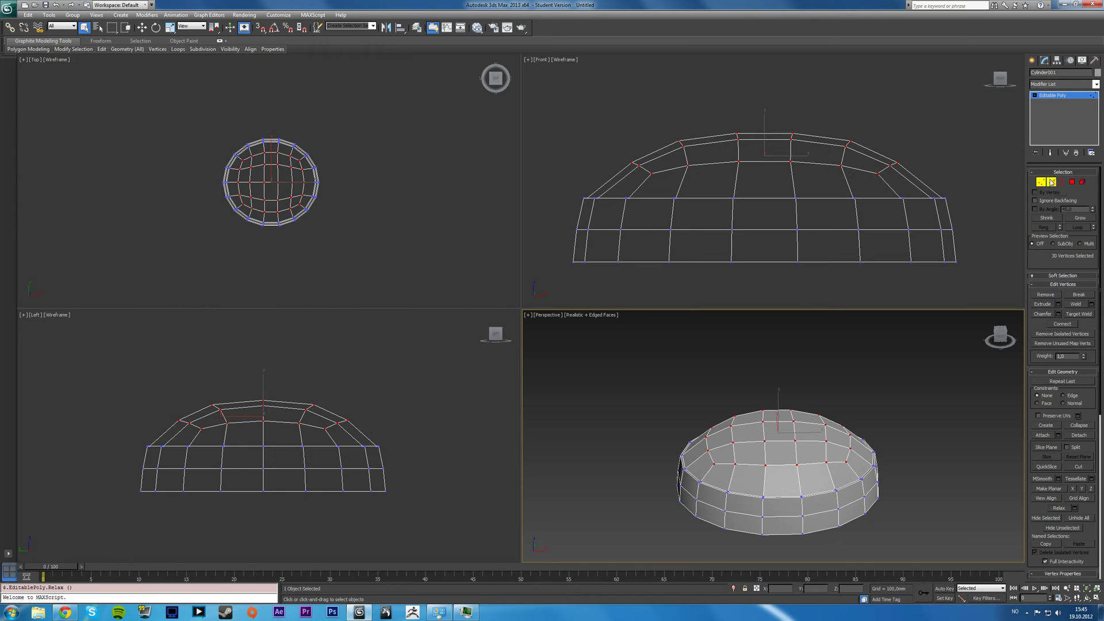
- Select the ring of edges just above the side wall and connect them with one new edge loop around the dome
{"action": "left_click", "coordinate": [1052, 182]}
{"action": "left_click", "coordinate": [883, 181]}
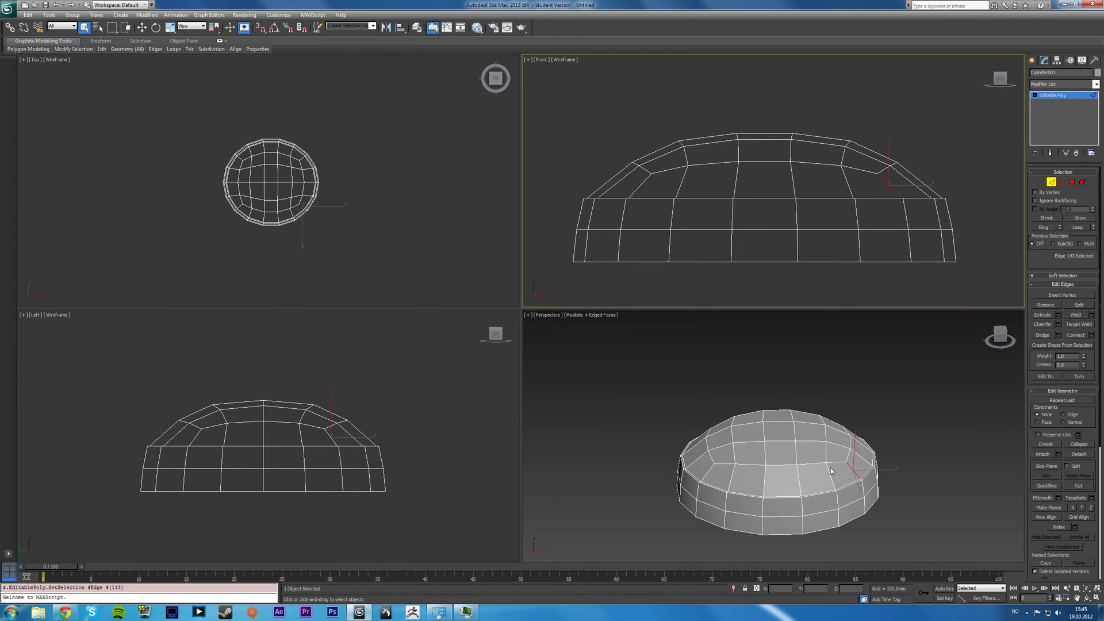
{"action": "middle_click_drag", "start_coordinate": [848, 476], "coordinate": [856, 465], "text": "alt"}
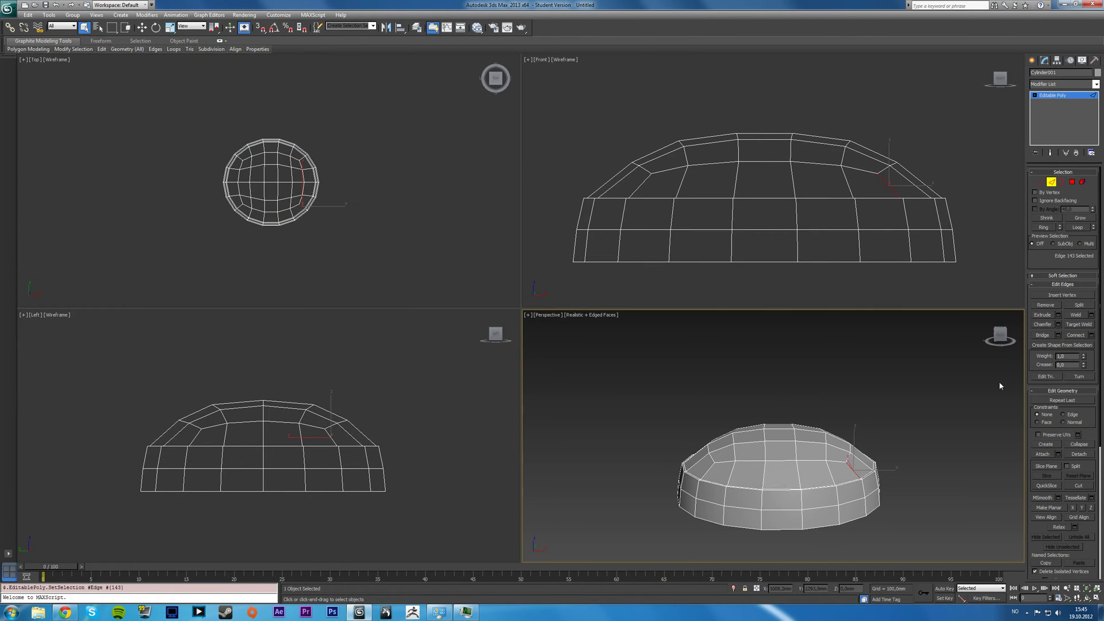
{"action": "left_click", "coordinate": [1044, 228]}
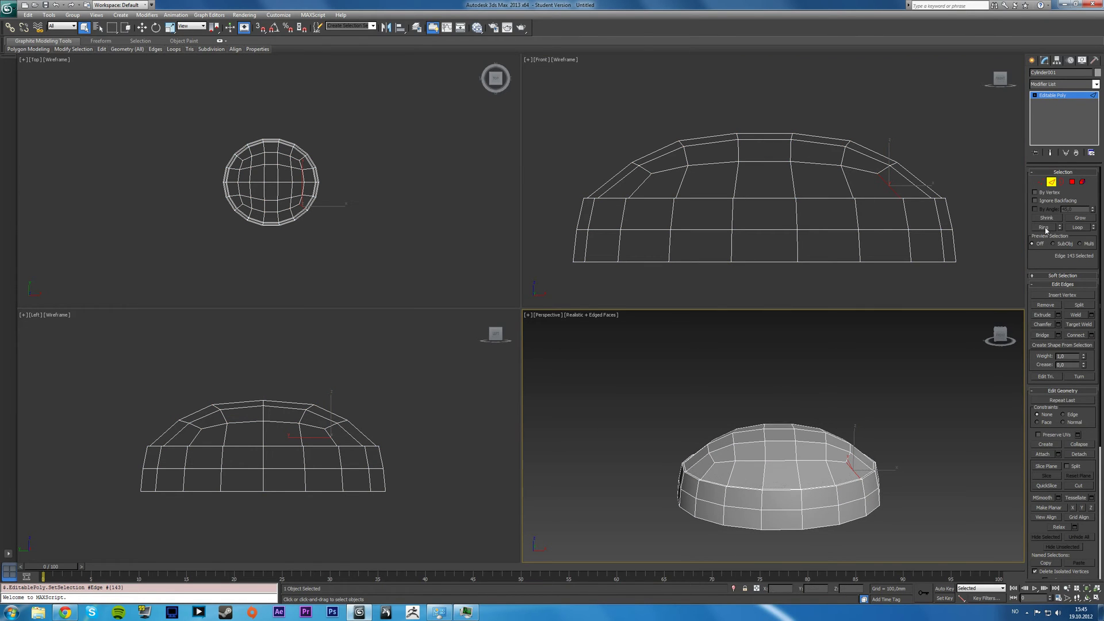
{"action": "left_click", "coordinate": [1091, 335]}
{"action": "left_click", "coordinate": [778, 479]}
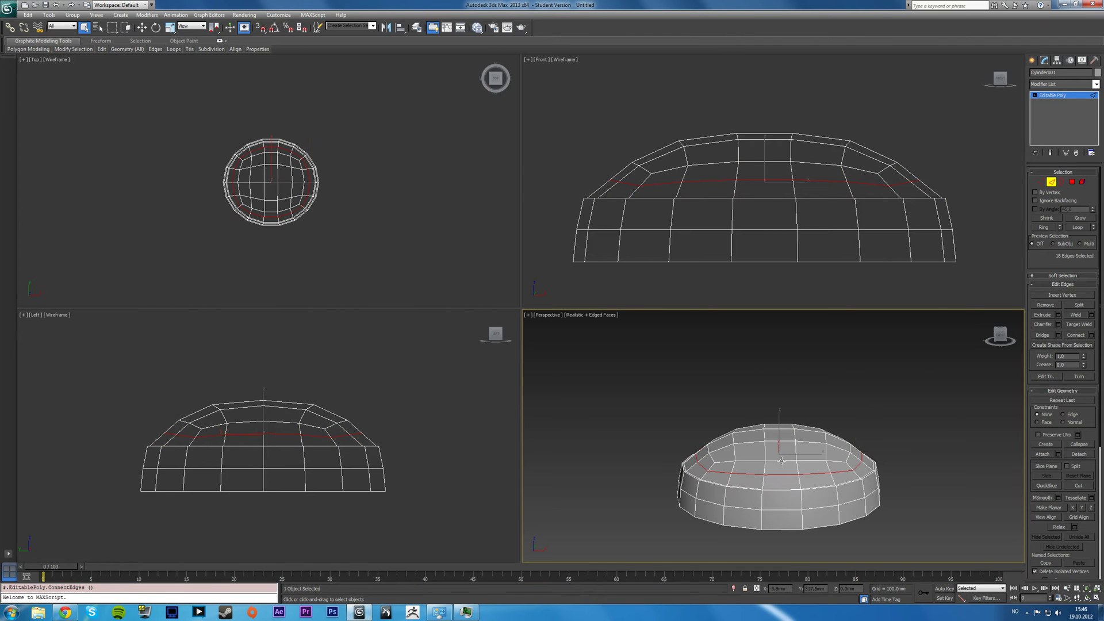
- Select all dome vertices above the side wall, including the new loop, and move them up about 1.5 units in the Front view
{"action": "key", "text": "1"}
{"action": "left_click_drag", "start_coordinate": [561, 122], "coordinate": [644, 165]}
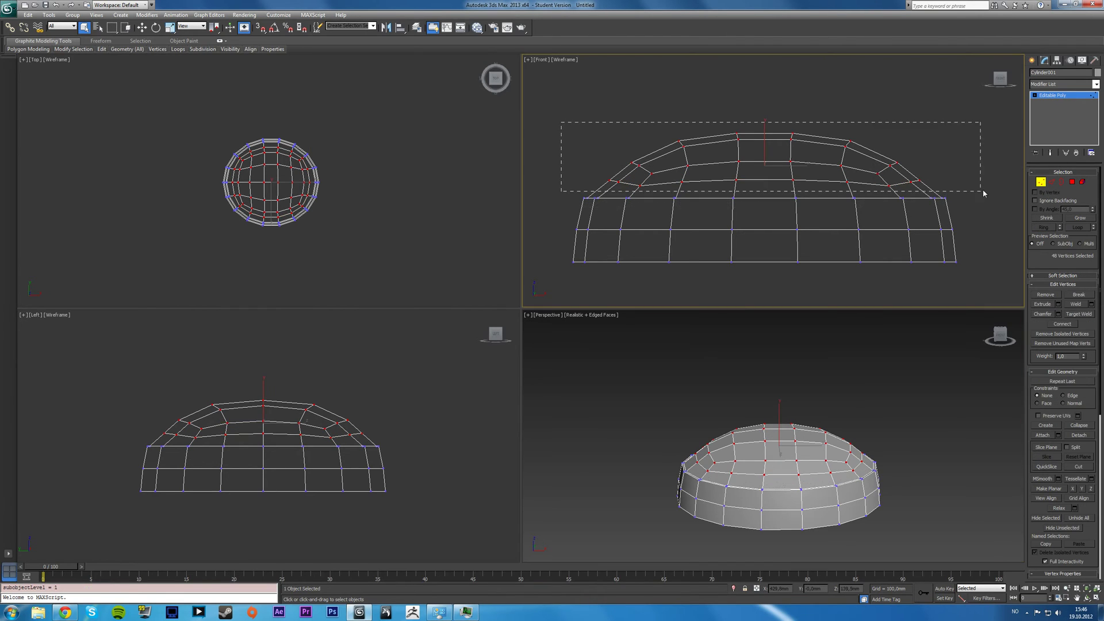
{"action": "left_click_drag", "start_coordinate": [983, 194], "coordinate": [986, 190]}
{"action": "key", "text": "w"}
{"action": "left_click_drag", "start_coordinate": [764, 137], "coordinate": [763, 131]}
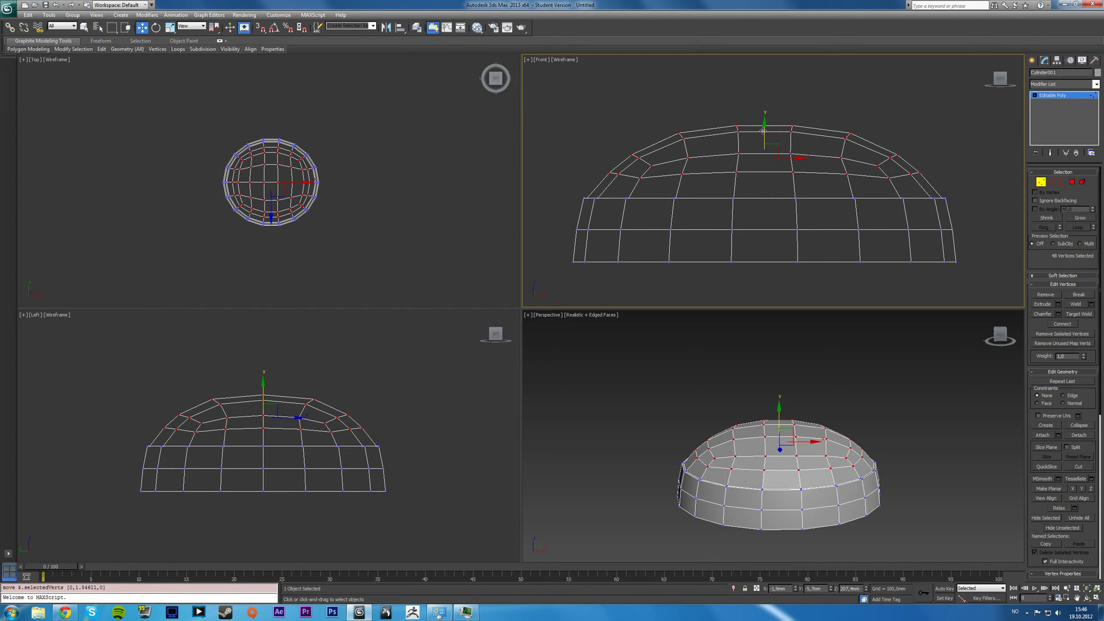
- Relax the selected dome vertices twice and raise them slightly, by about 0.8 units
{"action": "left_click", "coordinate": [1061, 508]}
{"action": "left_click", "coordinate": [1062, 508]}
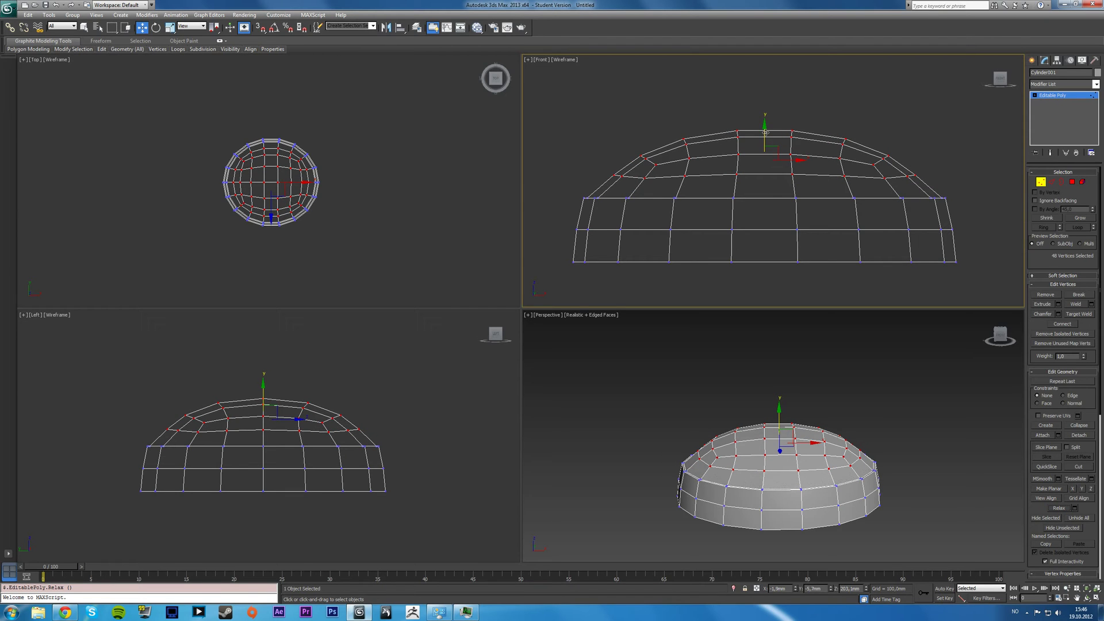
{"action": "left_click_drag", "start_coordinate": [766, 133], "coordinate": [765, 130]}
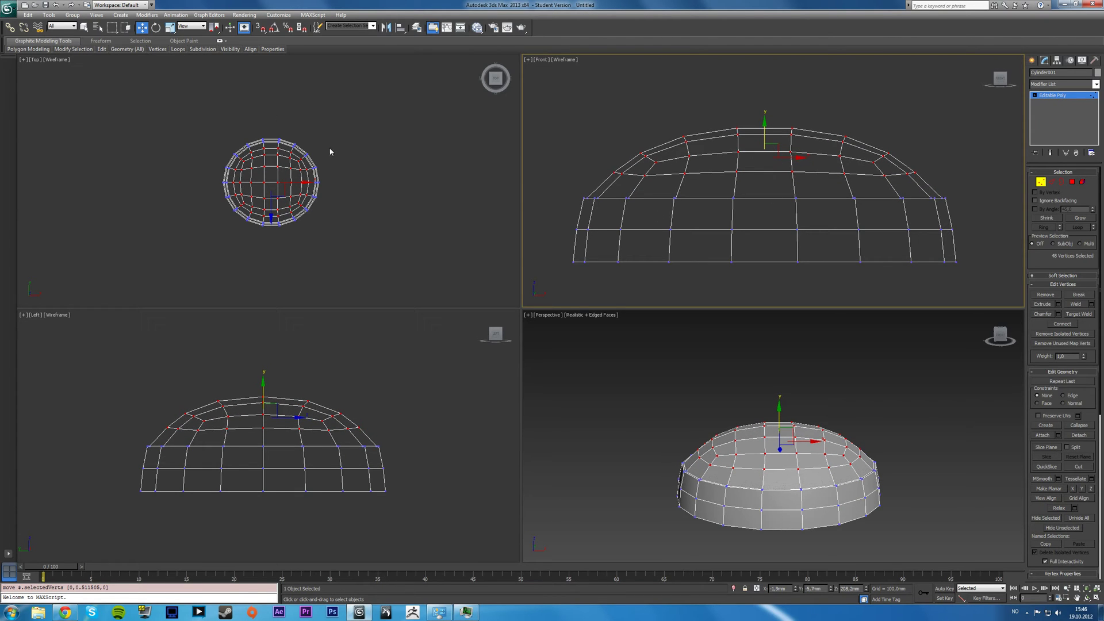
- Scale the selected dome vertices slightly outward in the Front view, and leave vertex editing with the object deselected
{"action": "left_click", "coordinate": [169, 27]}
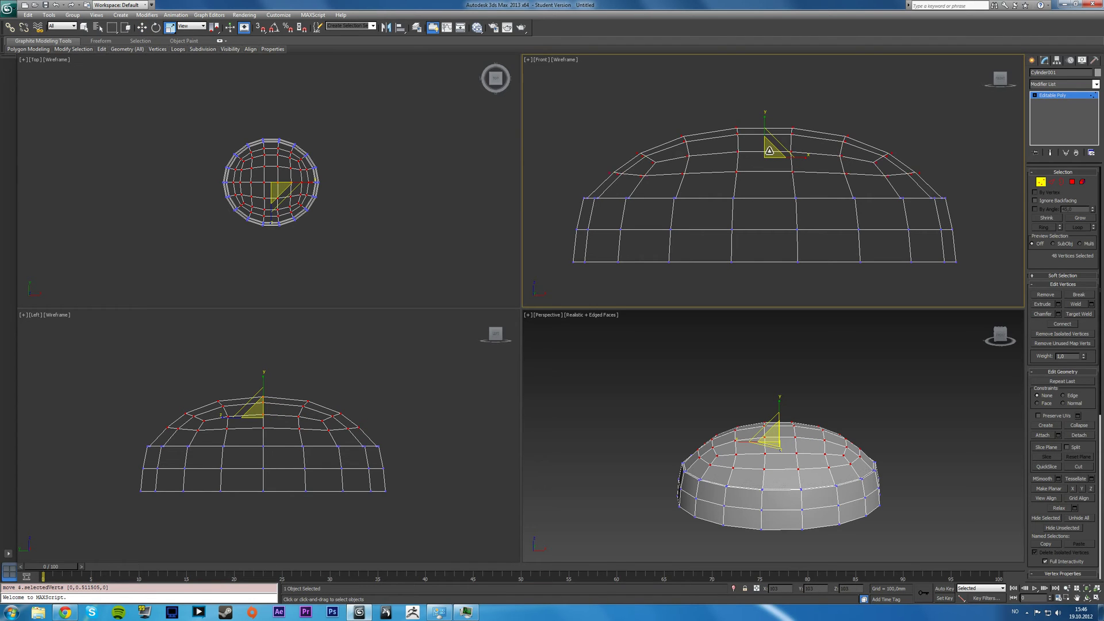
{"action": "left_click_drag", "start_coordinate": [769, 152], "coordinate": [767, 149]}
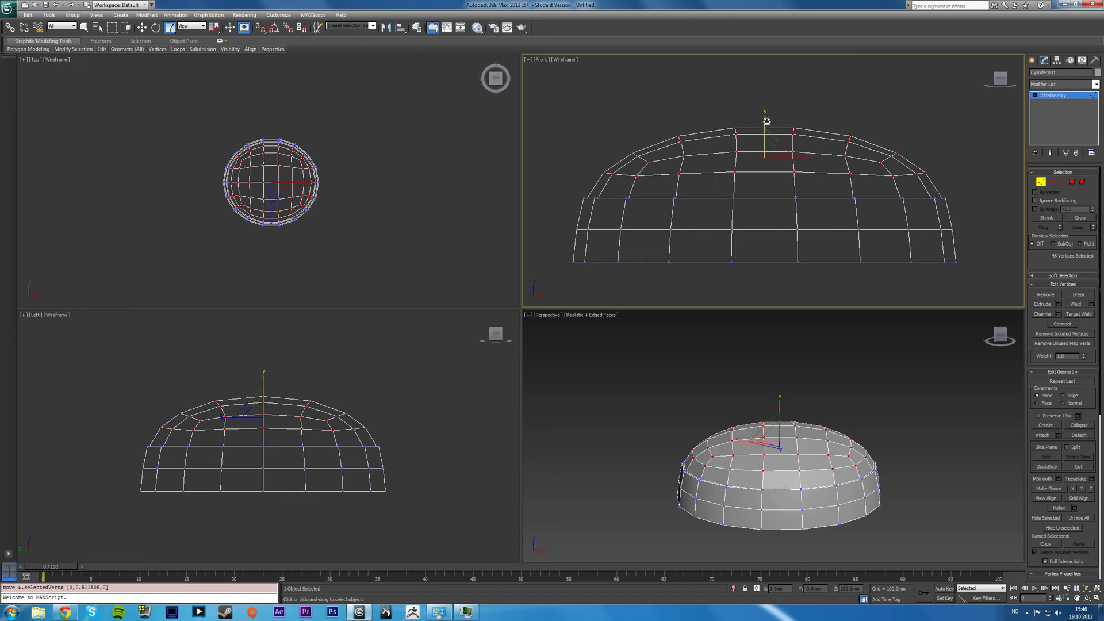
{"action": "left_click", "coordinate": [772, 147]}
{"action": "left_click", "coordinate": [84, 28]}
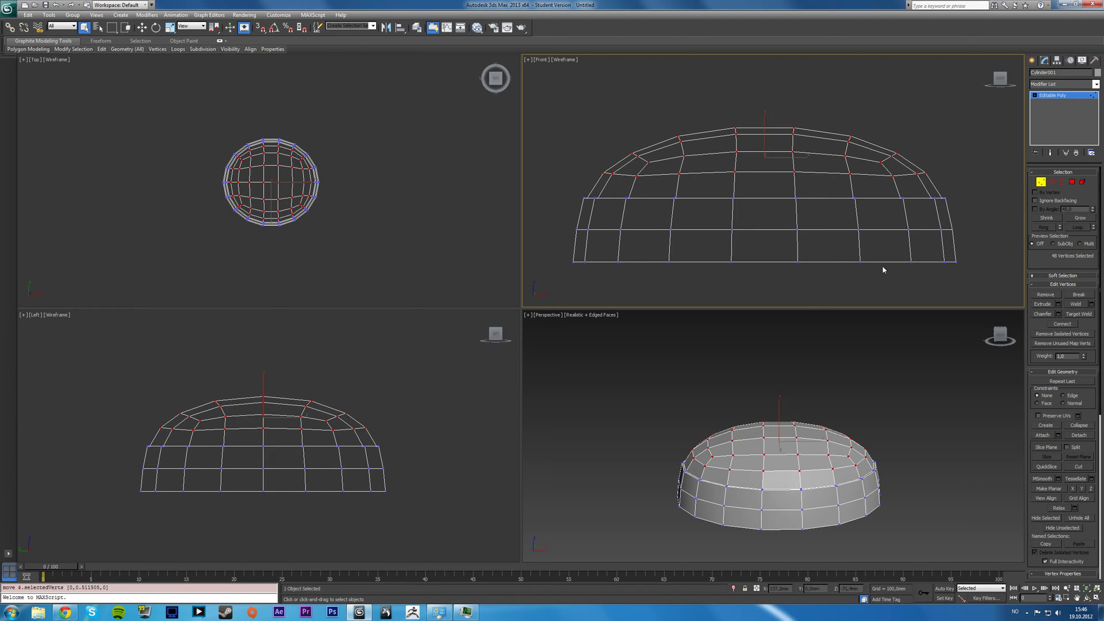
{"action": "left_click", "coordinate": [1041, 182]}
{"action": "left_click", "coordinate": [937, 194]}
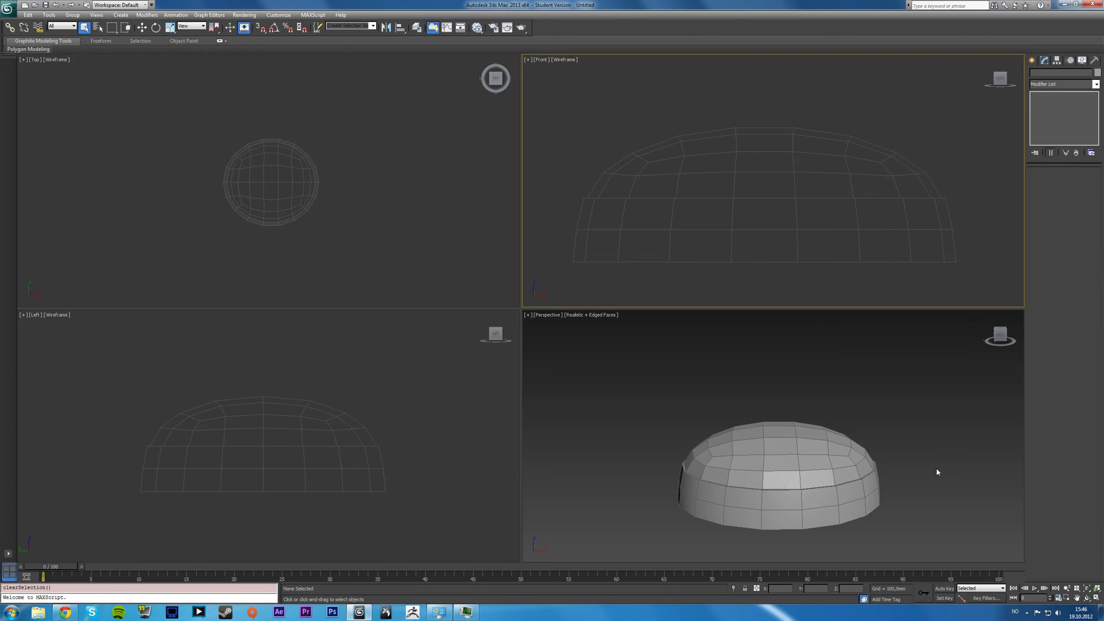
- Flatten the upper dome vertices slightly by scaling them along the vertical axis in the Front view, and finish vertex editing
{"action": "left_click", "coordinate": [781, 153]}
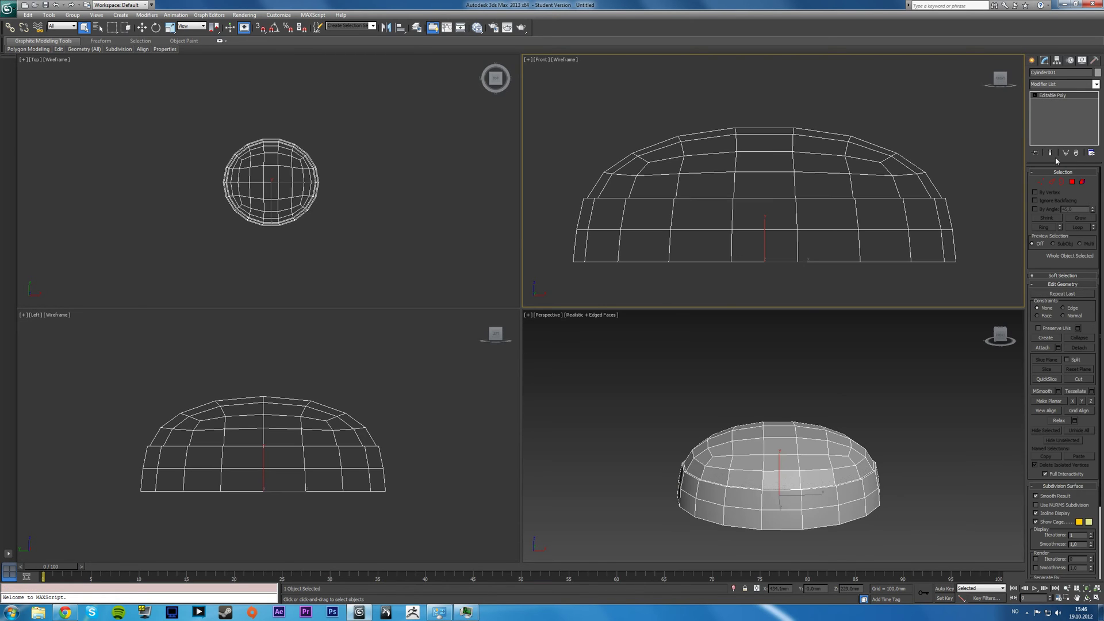
{"action": "left_click", "coordinate": [1041, 182]}
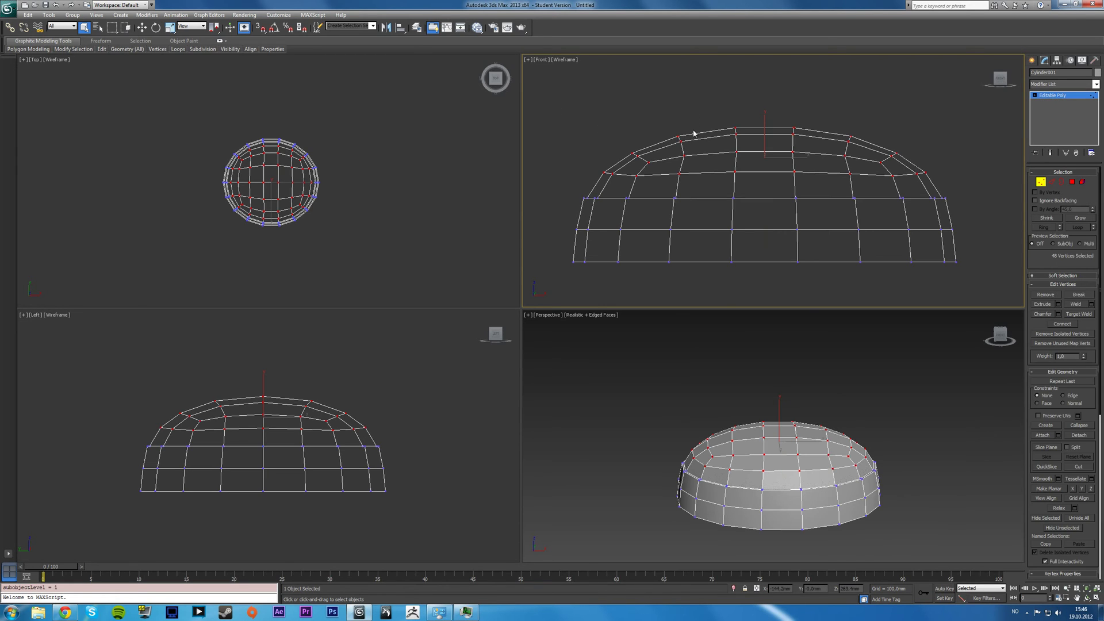
{"action": "key", "text": "r"}
{"action": "left_click_drag", "start_coordinate": [765, 118], "coordinate": [765, 125]}
{"action": "left_click", "coordinate": [853, 116]}
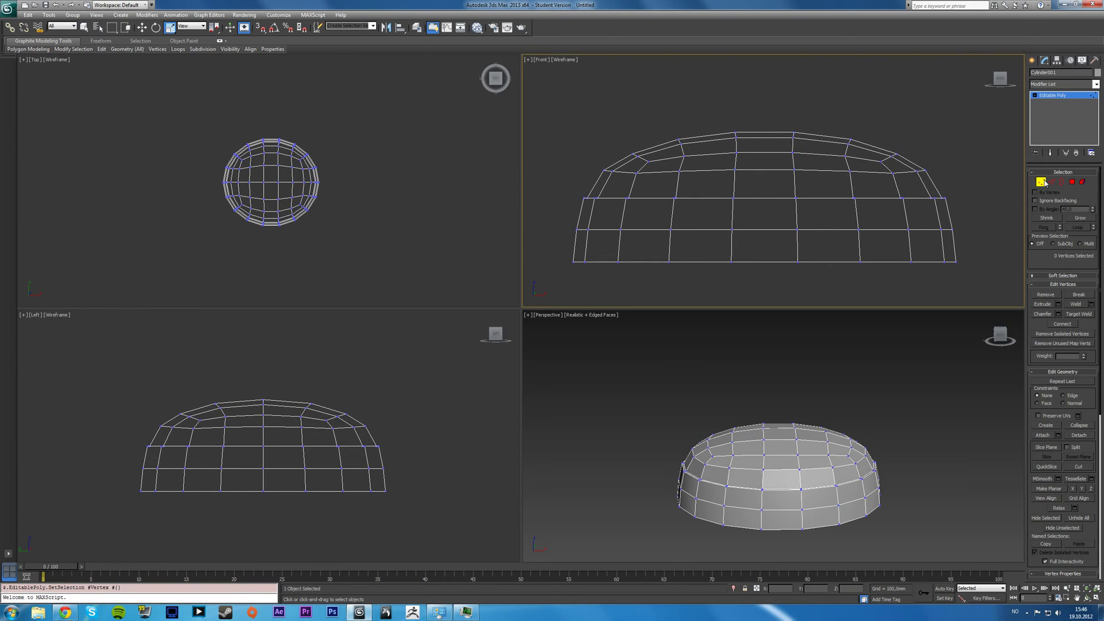
{"action": "left_click", "coordinate": [1041, 182]}
{"action": "left_click", "coordinate": [962, 430]}
- Inspect the dome's shape and edge flow from above and from the sides in the maximized Perspective view
{"action": "key", "text": "alt+w"}
{"action": "middle_click_drag", "start_coordinate": [801, 352], "coordinate": [468, 322], "text": "alt"}
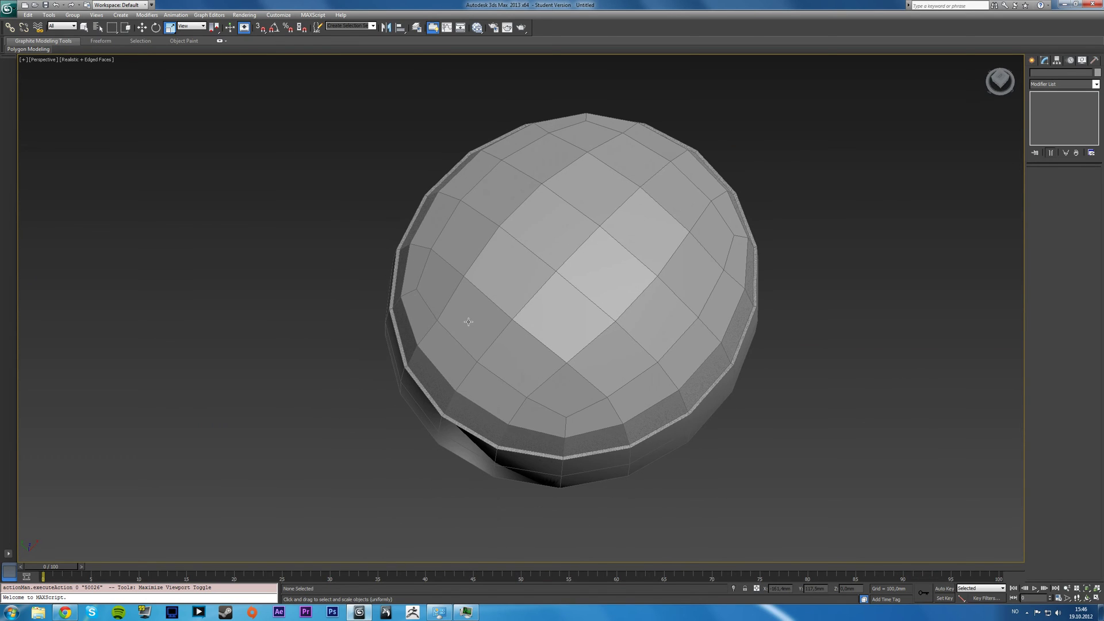
{"action": "left_click", "coordinate": [84, 27]}
{"action": "middle_click_drag", "start_coordinate": [502, 362], "coordinate": [566, 376], "text": "alt"}
{"action": "left_click", "coordinate": [479, 345]}
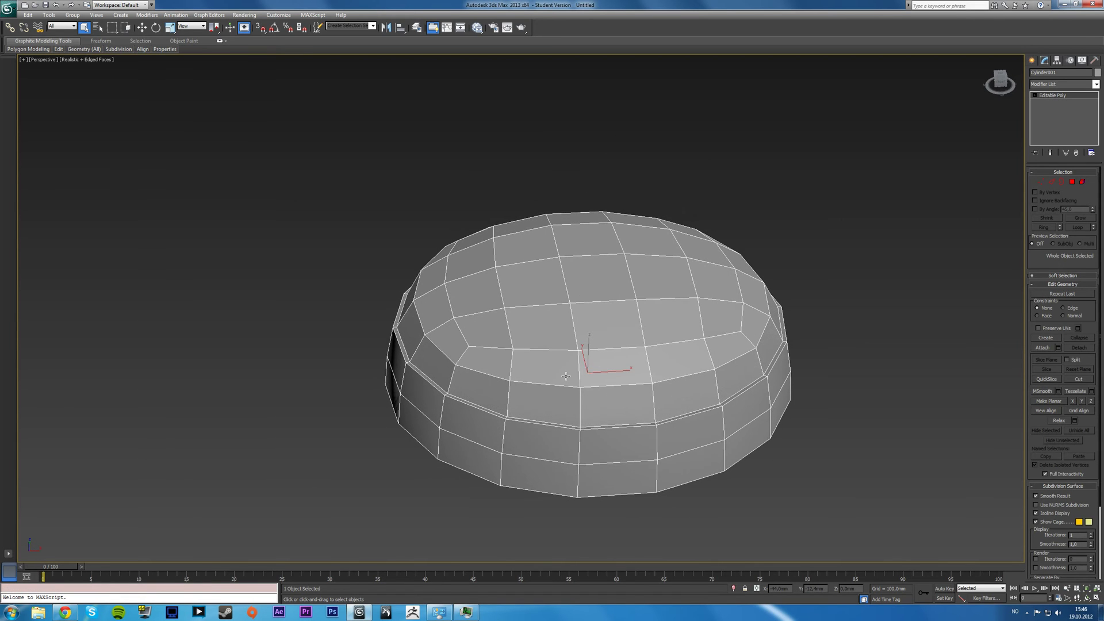
{"action": "middle_click_drag", "start_coordinate": [566, 376], "coordinate": [581, 399], "text": "alt"}
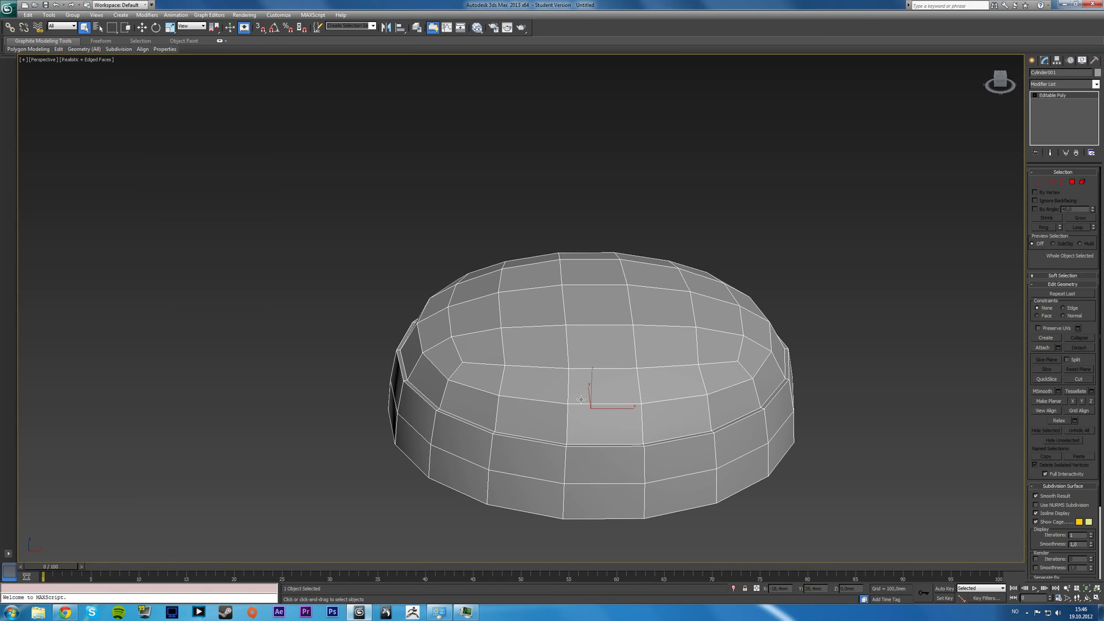
{"action": "middle_click_drag", "start_coordinate": [577, 400], "coordinate": [530, 397], "text": "alt"}
{"action": "mouse_move", "coordinate": [665, 302]}
{"action": "middle_mouse_down", "text": "alt"}
{"action": "mouse_move", "coordinate": [655, 323]}
{"action": "mouse_move", "coordinate": [673, 294]}
{"action": "middle_mouse_up", "text": "alt"}
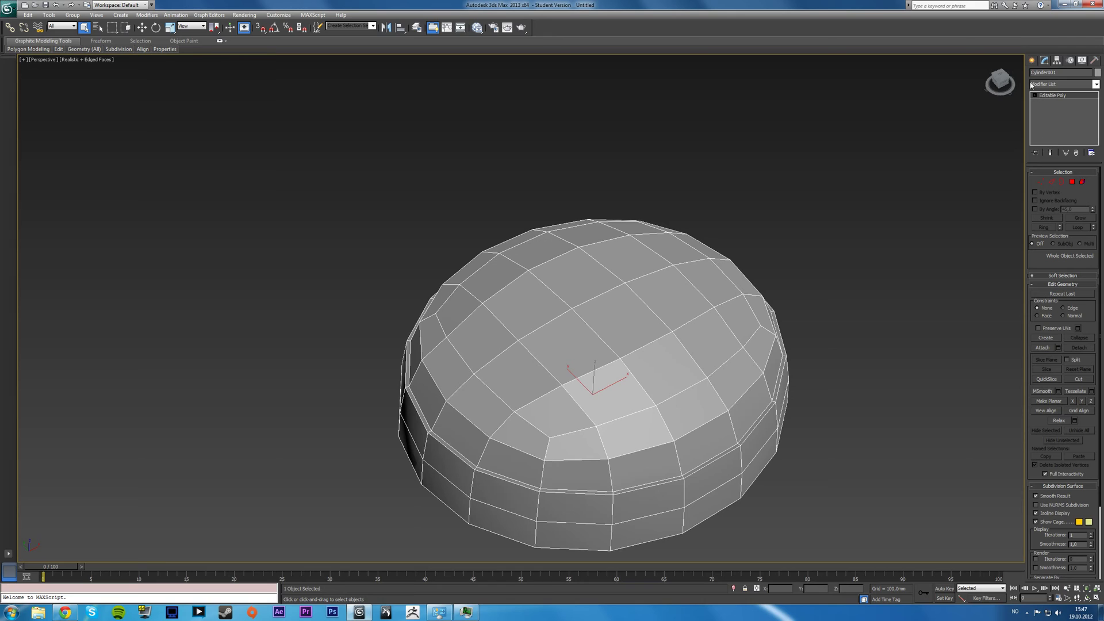
- Create a standard primitive box overlapping the front of the dome in the Perspective view, wider than the dome
{"action": "left_click", "coordinate": [1033, 62]}
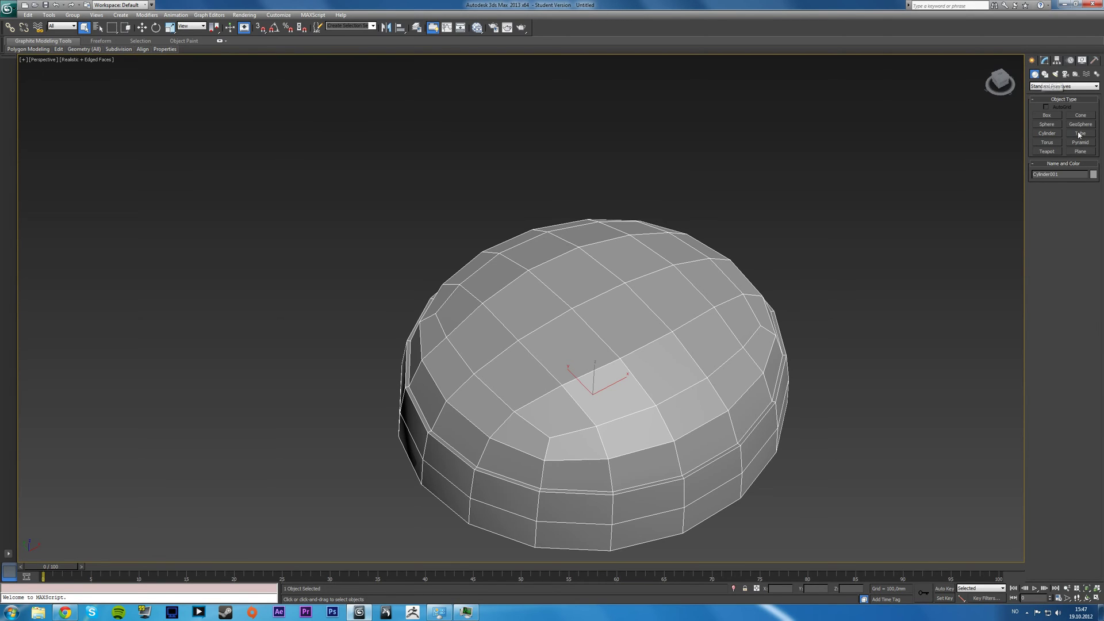
{"action": "left_click", "coordinate": [1047, 115]}
{"action": "middle_click_drag", "start_coordinate": [699, 363], "coordinate": [632, 360], "text": "alt"}
{"action": "left_click_drag", "start_coordinate": [351, 399], "coordinate": [846, 377]}
{"action": "left_click", "coordinate": [829, 359]}
{"action": "middle_click_drag", "start_coordinate": [777, 384], "coordinate": [668, 352], "text": "alt"}
- Return to the four-viewport layout and convert the new box to an Editable Poly
{"action": "scroll", "coordinate": [725, 362], "scroll_direction": "down", "scroll_amount": 5}
{"action": "key", "text": "alt+w"}
{"action": "right_click", "coordinate": [729, 446]}
{"action": "right_click", "coordinate": [741, 442]}
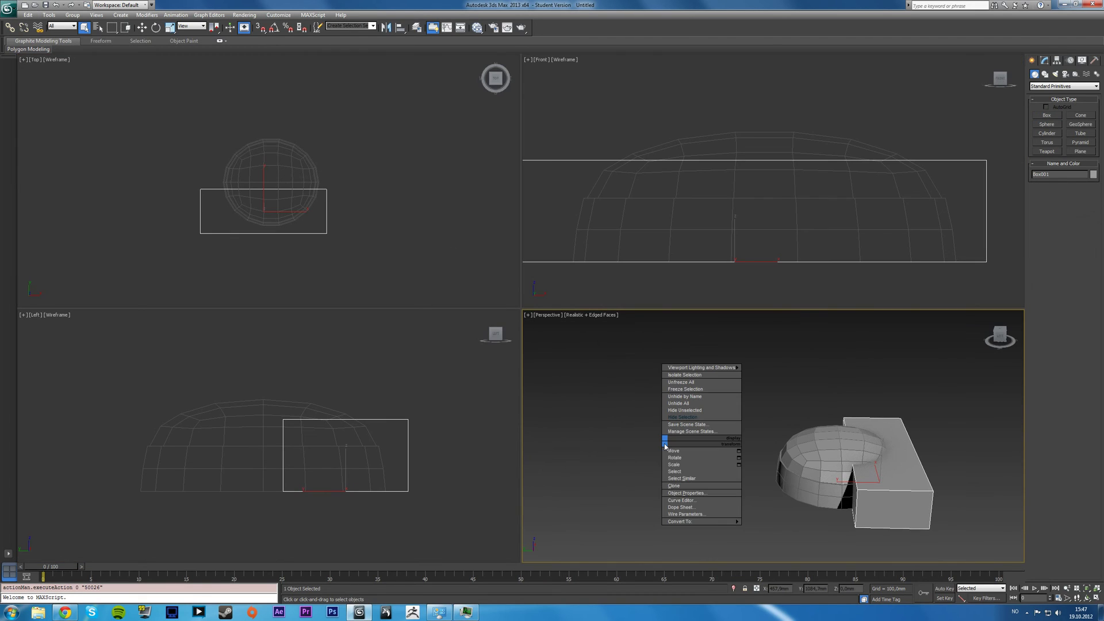
{"action": "mouse_move", "coordinate": [738, 522]}
{"action": "left_click", "coordinate": [771, 528]}
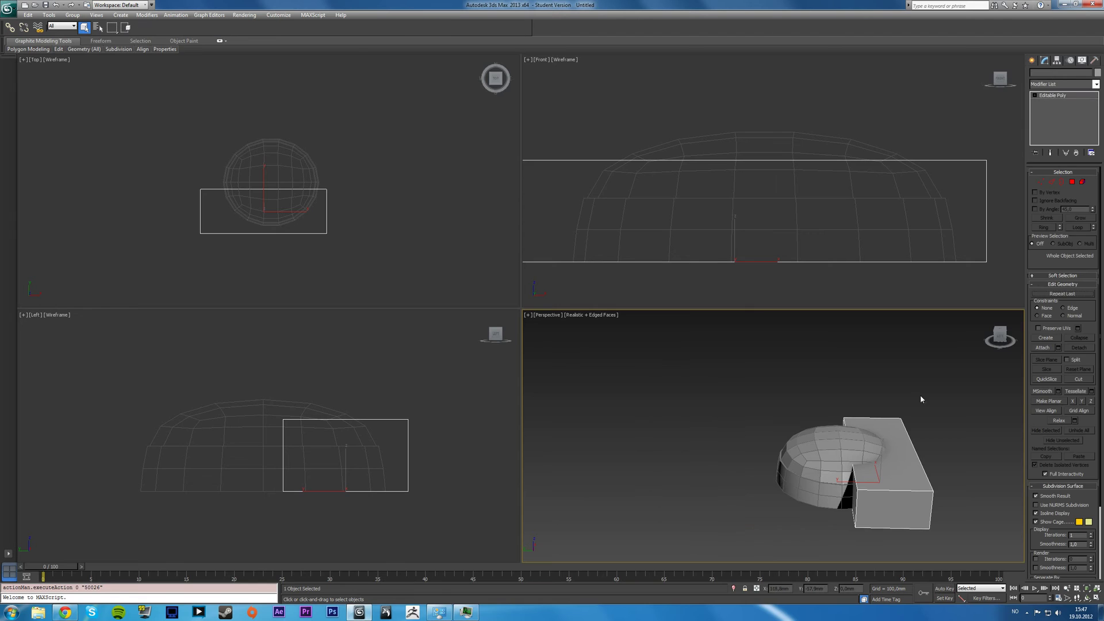
- Move all the box's vertices to centre it over the dome in the Left view, and lower its top vertices by about 32 mm
{"action": "left_click", "coordinate": [1041, 182]}
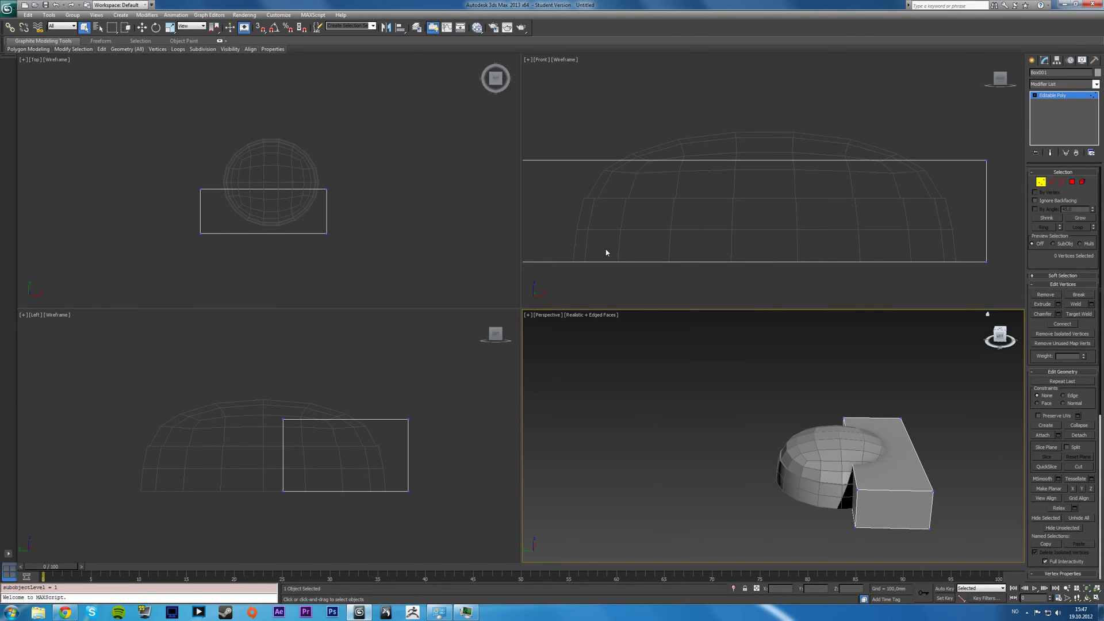
{"action": "left_click_drag", "start_coordinate": [276, 402], "coordinate": [461, 505]}
{"action": "key", "text": "alt+w"}
{"action": "key", "text": "w"}
{"action": "left_click_drag", "start_coordinate": [685, 333], "coordinate": [518, 246]}
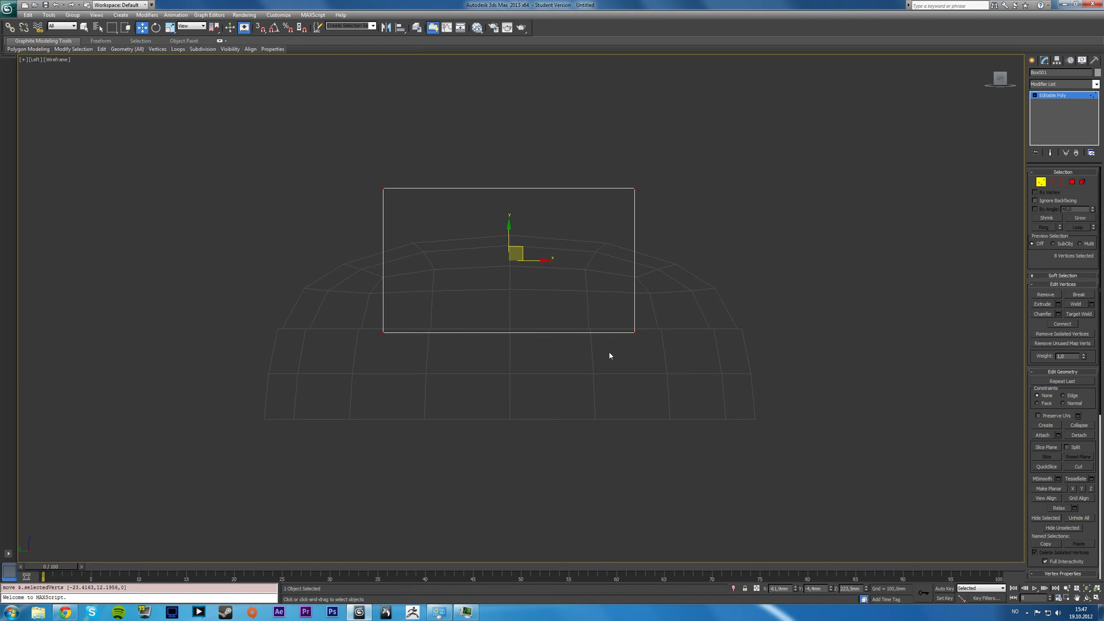
{"action": "left_click_drag", "start_coordinate": [293, 123], "coordinate": [739, 234]}
{"action": "left_click_drag", "start_coordinate": [510, 178], "coordinate": [511, 188]}
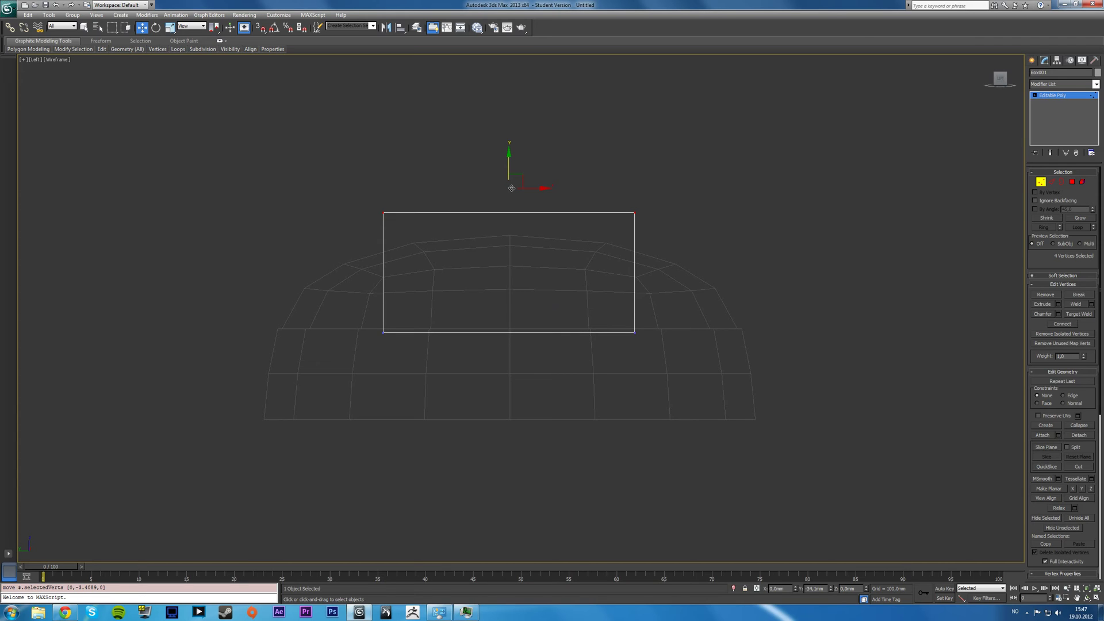
{"action": "left_click_drag", "start_coordinate": [512, 188], "coordinate": [512, 186]}
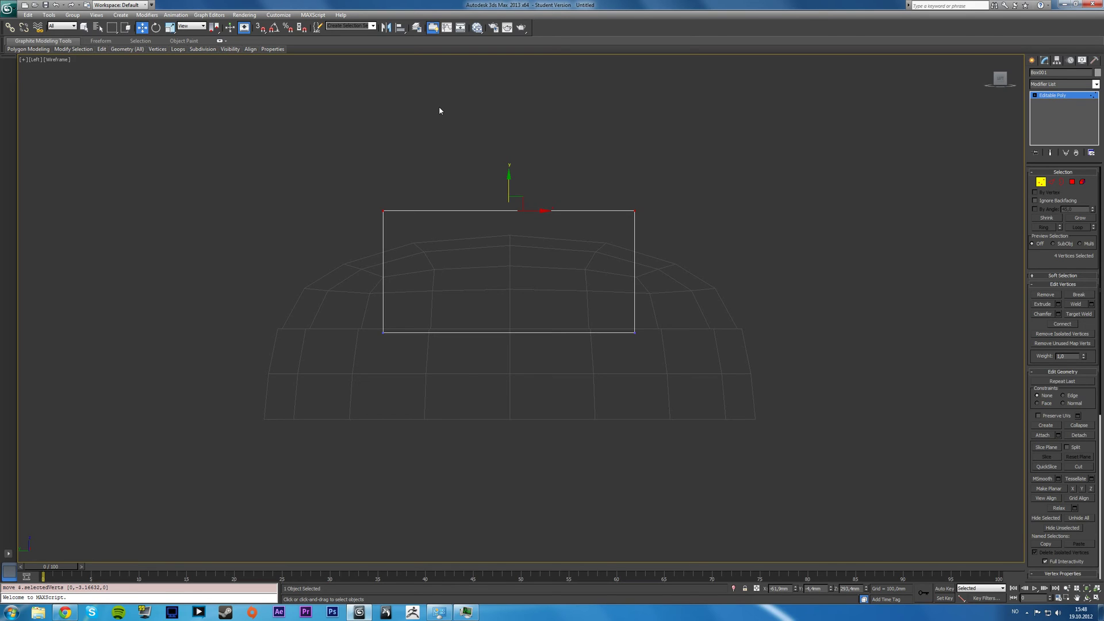
- Shorten the box in the Top view by moving the vertices at both ends inward to about the dome's width
{"action": "key", "text": "alt+w"}
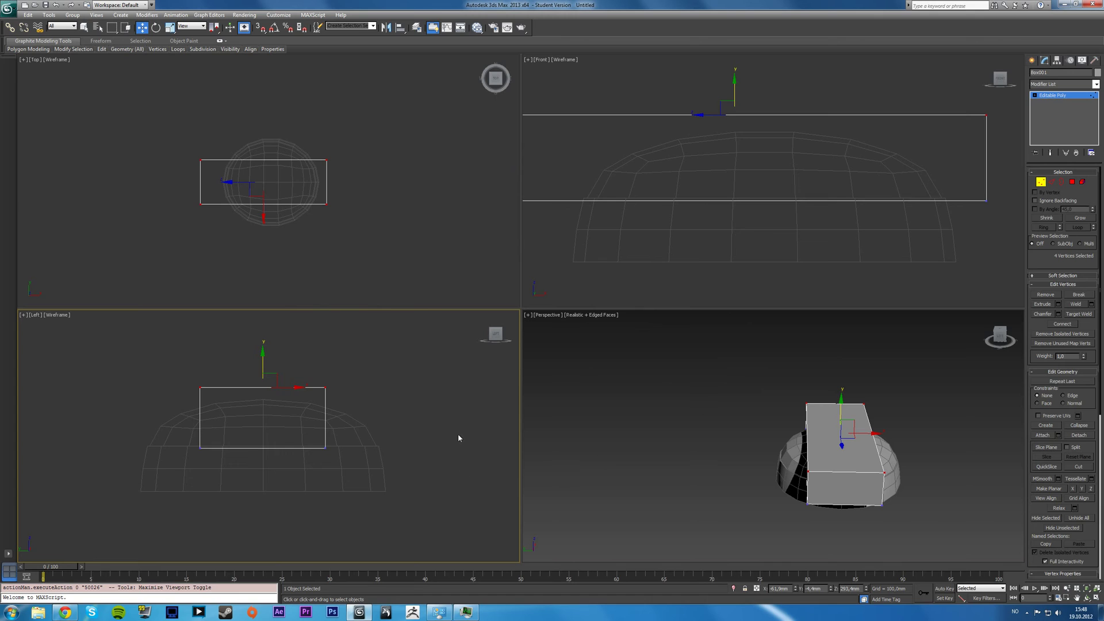
{"action": "right_click", "coordinate": [365, 189]}
{"action": "key", "text": "alt+w"}
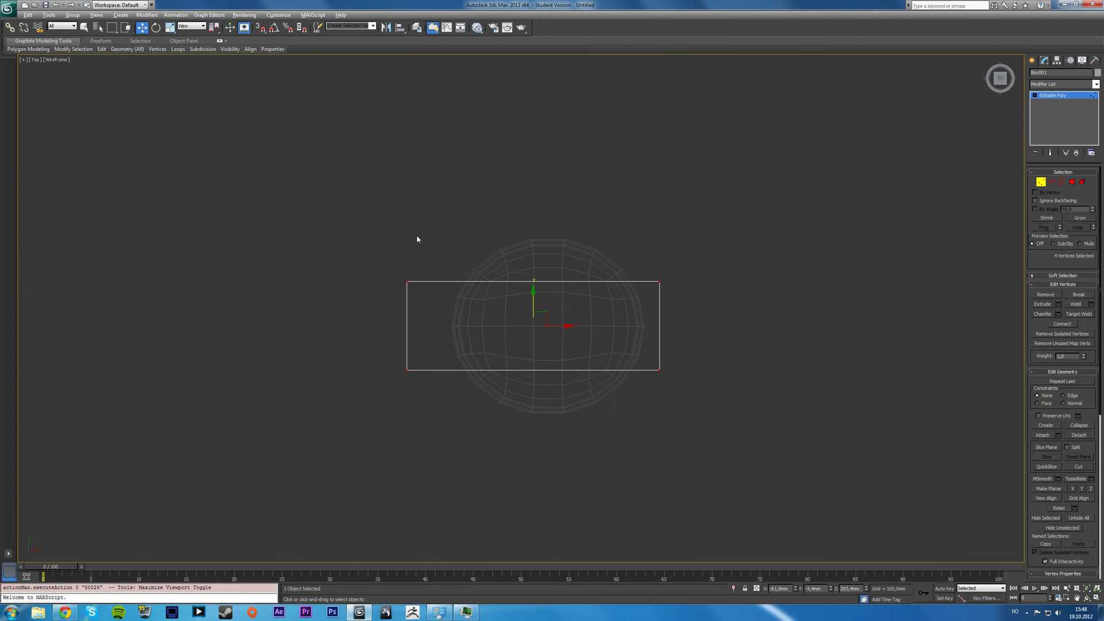
{"action": "left_click_drag", "start_coordinate": [472, 410], "coordinate": [473, 412]}
{"action": "left_click_drag", "start_coordinate": [438, 327], "coordinate": [495, 330]}
{"action": "left_click_drag", "start_coordinate": [583, 265], "coordinate": [691, 397]}
{"action": "left_click_drag", "start_coordinate": [686, 328], "coordinate": [664, 329]}
{"action": "left_click", "coordinate": [708, 406]}
{"action": "key", "text": "alt+w"}
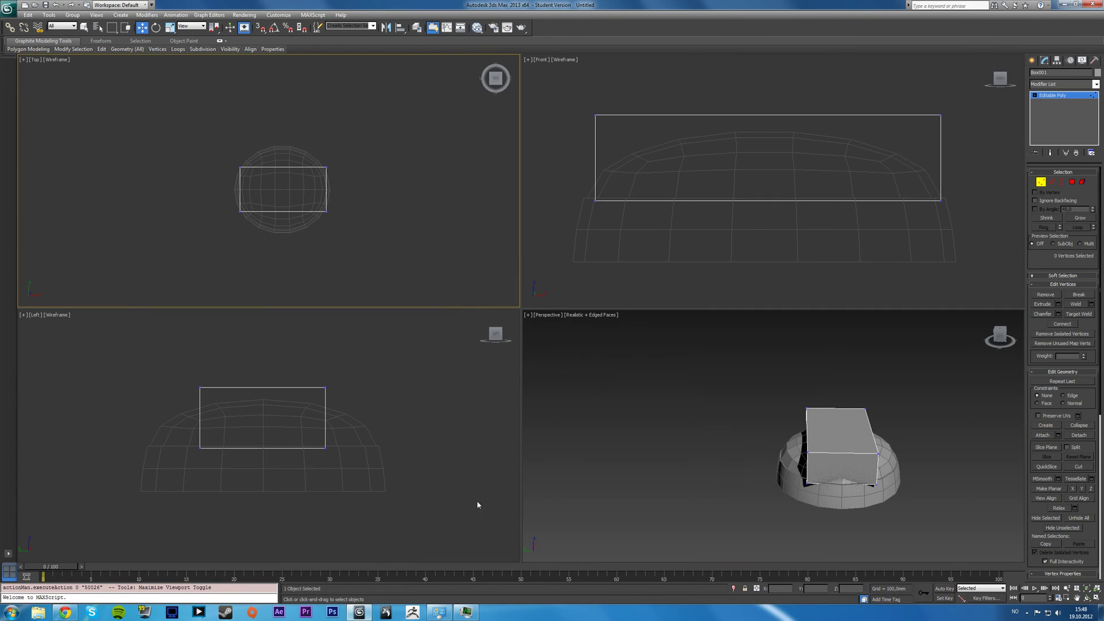
- Raise the two upper vertices at the box's right end by about 36 mm in the Front view
{"action": "middle_click_drag", "start_coordinate": [786, 262], "coordinate": [762, 274]}
{"action": "scroll", "coordinate": [803, 272], "scroll_direction": "down", "scroll_amount": 2}
{"action": "left_click_drag", "start_coordinate": [846, 115], "coordinate": [934, 164]}
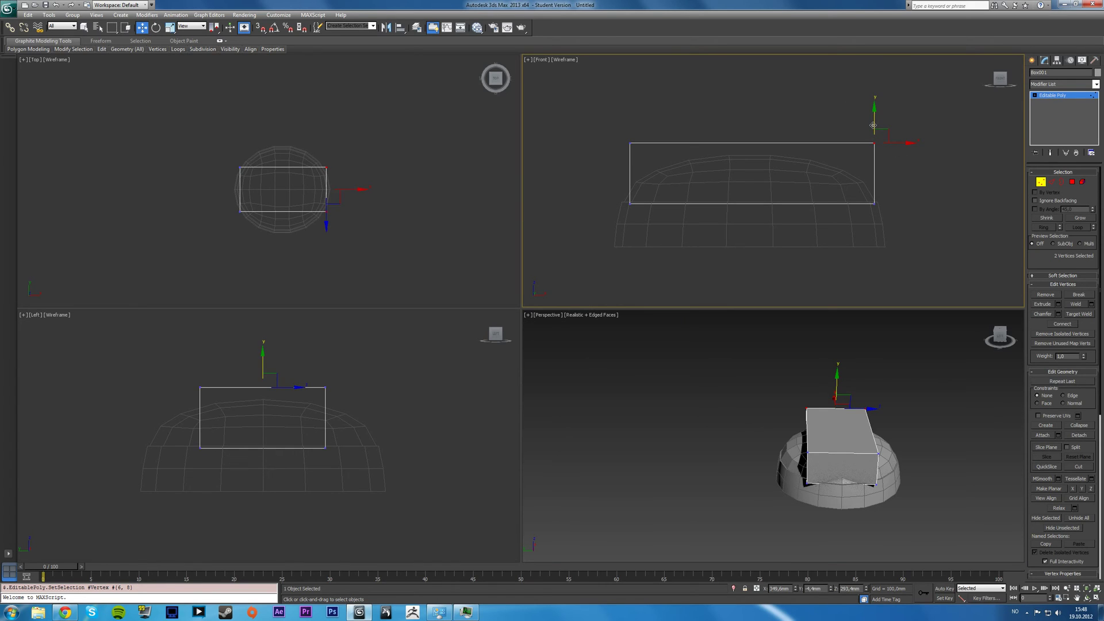
{"action": "left_click_drag", "start_coordinate": [875, 127], "coordinate": [875, 114]}
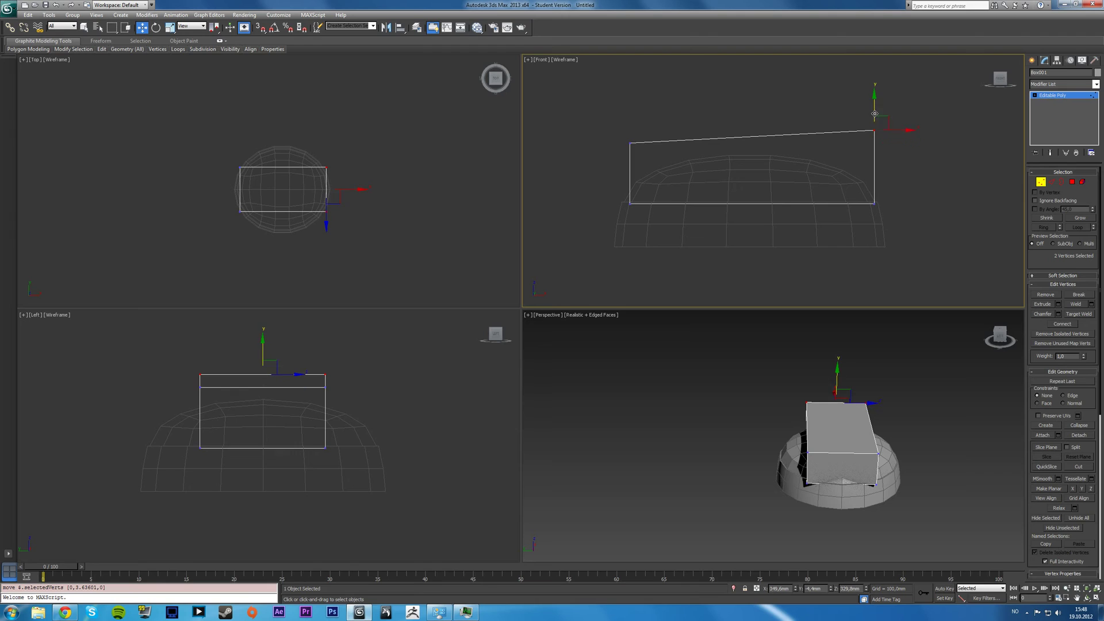
- Connect the box's long lengthwise edges with one segment to add an edge loop across its middle
{"action": "left_click", "coordinate": [1051, 182]}
{"action": "left_click_drag", "start_coordinate": [713, 116], "coordinate": [788, 216]}
{"action": "left_click", "coordinate": [1091, 336]}
{"action": "left_click", "coordinate": [777, 222]}
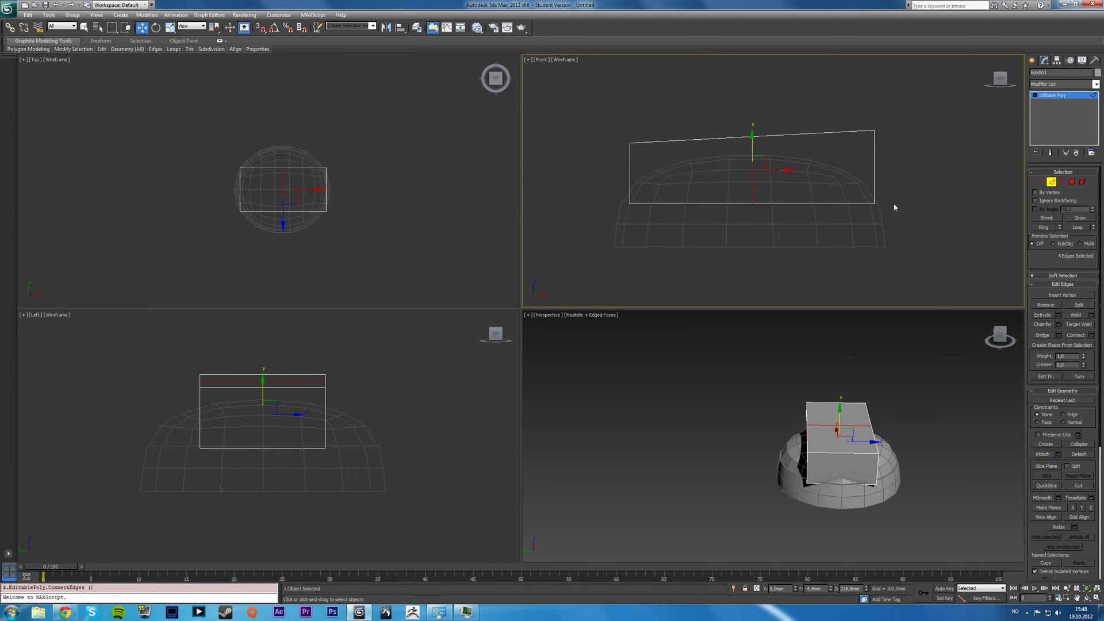
- Lower the box's upper vertices at both ends in the Front view and adjust the height of the whole top row
{"action": "left_click", "coordinate": [1041, 181]}
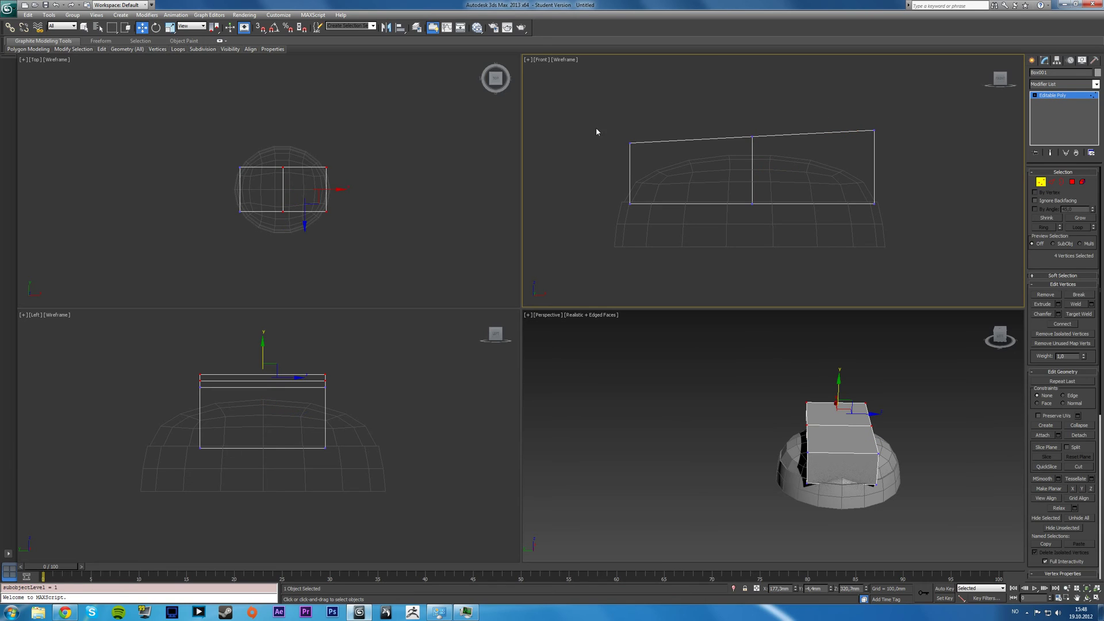
{"action": "left_click_drag", "start_coordinate": [596, 127], "coordinate": [631, 124]}
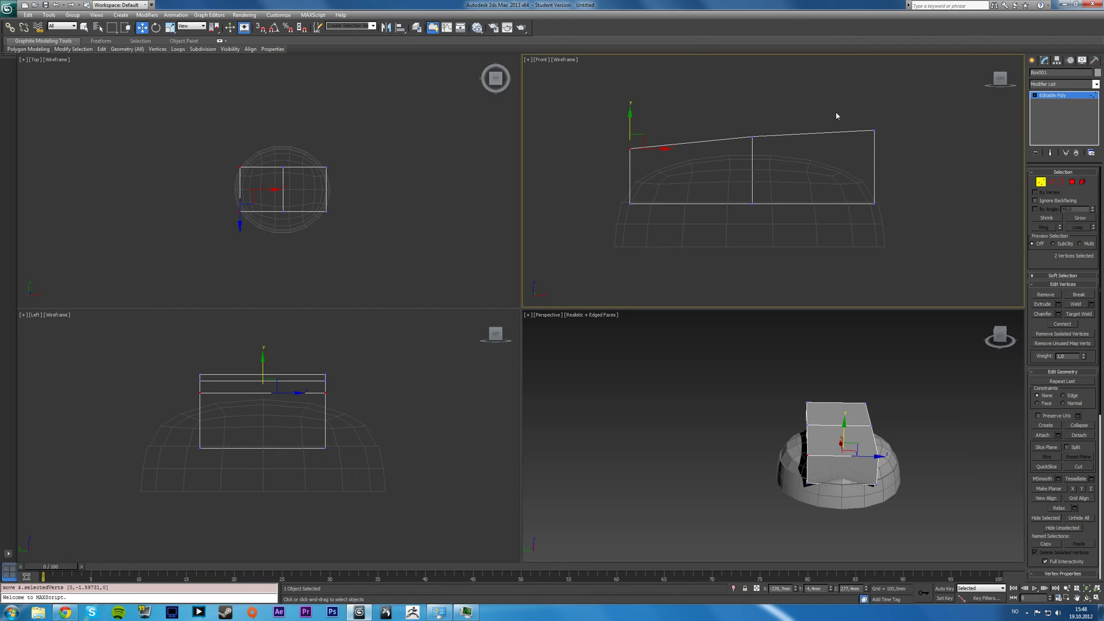
{"action": "left_click_drag", "start_coordinate": [836, 113], "coordinate": [893, 156]}
{"action": "left_click_drag", "start_coordinate": [874, 106], "coordinate": [874, 107]}
{"action": "left_click_drag", "start_coordinate": [609, 97], "coordinate": [934, 160]}
{"action": "left_click_drag", "start_coordinate": [752, 118], "coordinate": [752, 117]}
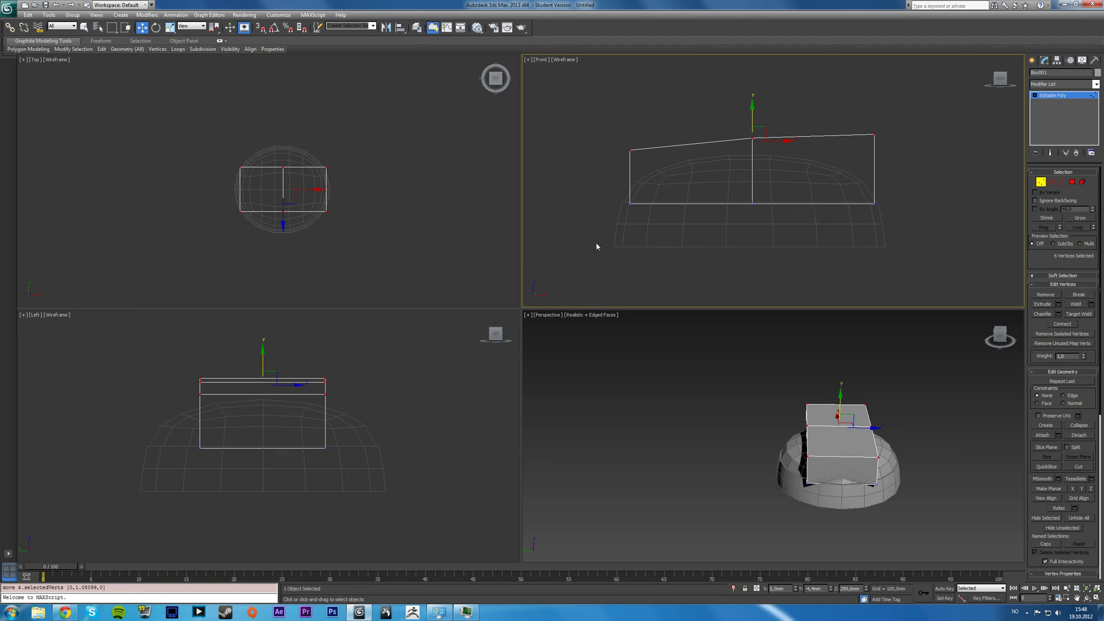
- Connect the left half's lengthwise edges with one segment at slide -34, and lower the upper vertices at the left end
{"action": "left_click", "coordinate": [1051, 182]}
{"action": "left_click_drag", "start_coordinate": [692, 113], "coordinate": [704, 225]}
{"action": "left_click", "coordinate": [1092, 336]}
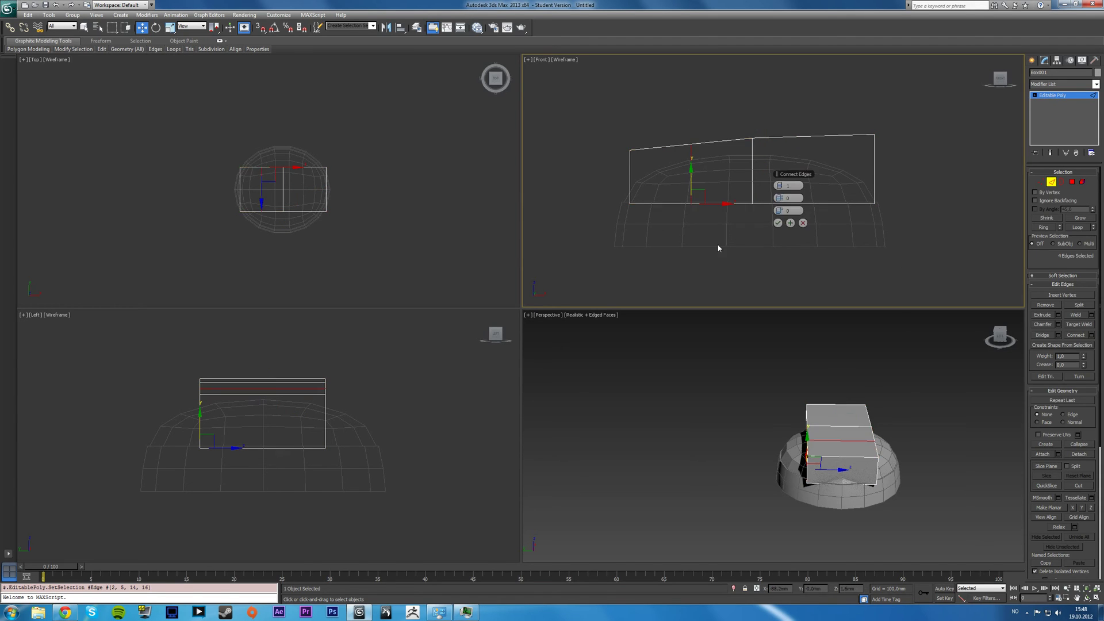
{"action": "left_click_drag", "start_coordinate": [781, 199], "coordinate": [723, 232]}
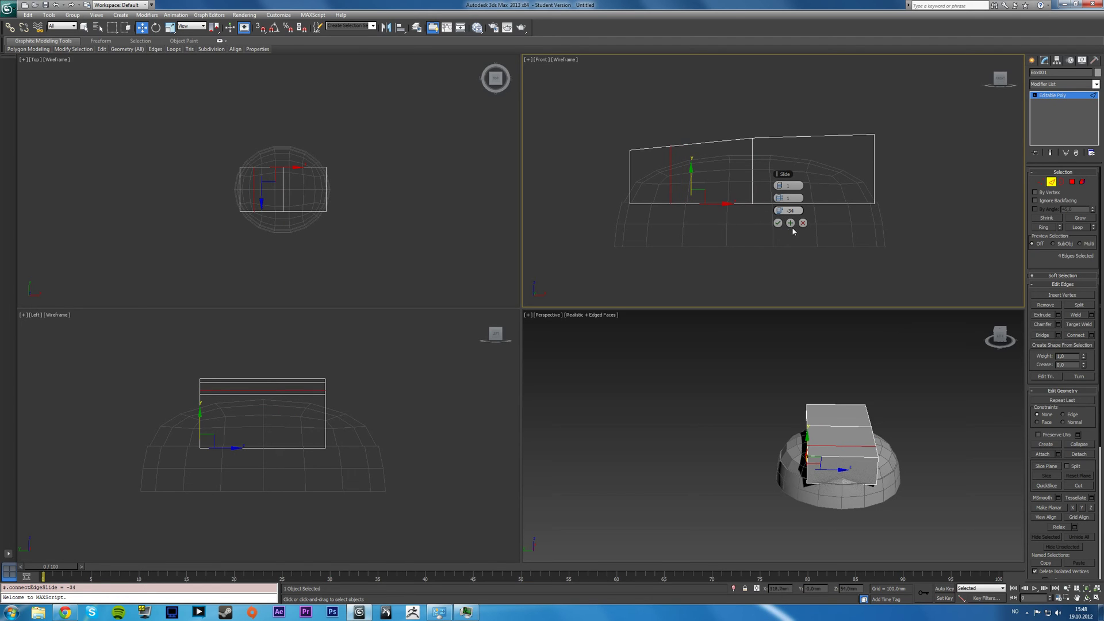
{"action": "left_click", "coordinate": [778, 223]}
{"action": "left_click", "coordinate": [1041, 182]}
{"action": "left_click_drag", "start_coordinate": [607, 131], "coordinate": [610, 156]}
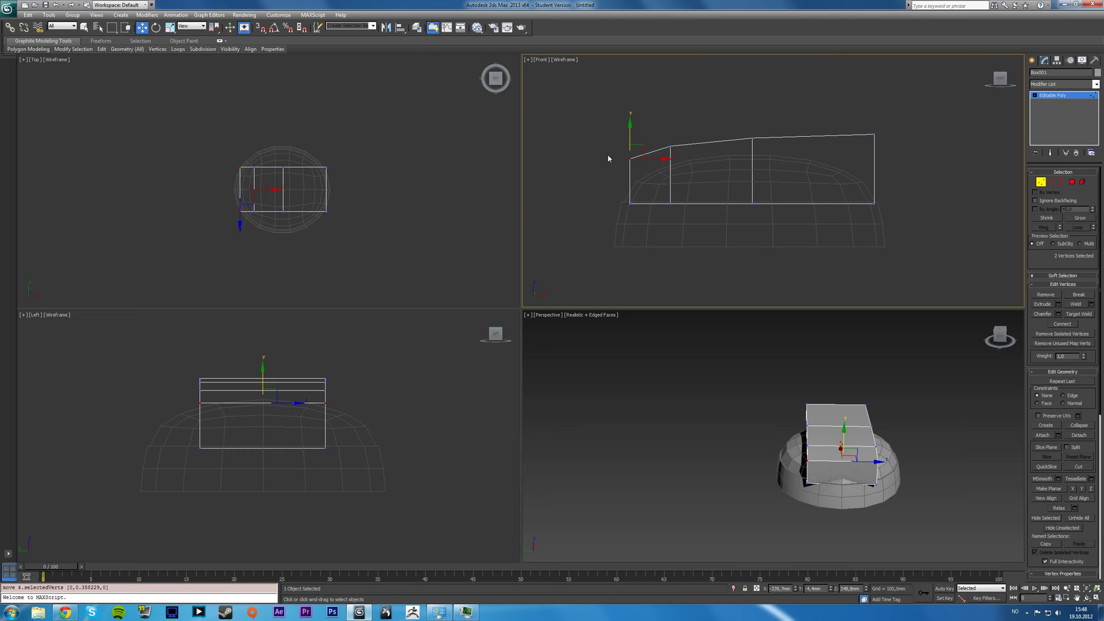
- Add a connecting edge loop across the right half, lower the right end's upper vertices by about 14 mm, and finish vertex editing
{"action": "left_click", "coordinate": [1051, 181]}
{"action": "left_click", "coordinate": [1091, 334]}
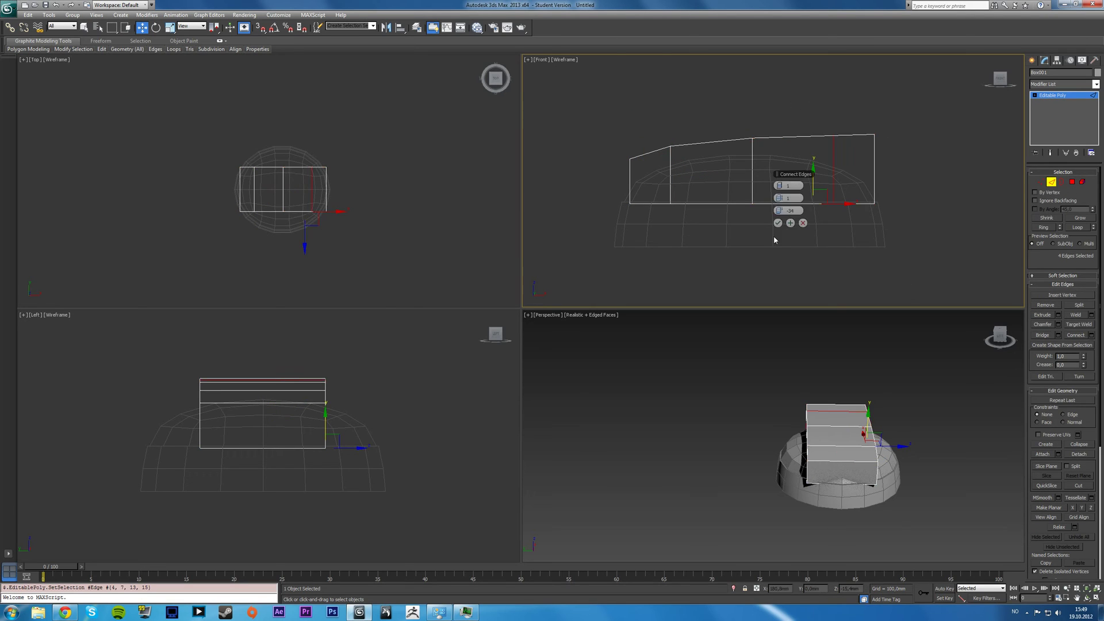
{"action": "left_click_drag", "start_coordinate": [780, 211], "coordinate": [816, 226]}
{"action": "left_click", "coordinate": [778, 223]}
{"action": "left_click", "coordinate": [1041, 181]}
{"action": "left_click_drag", "start_coordinate": [888, 124], "coordinate": [872, 145]}
{"action": "left_click_drag", "start_coordinate": [874, 109], "coordinate": [874, 112]}
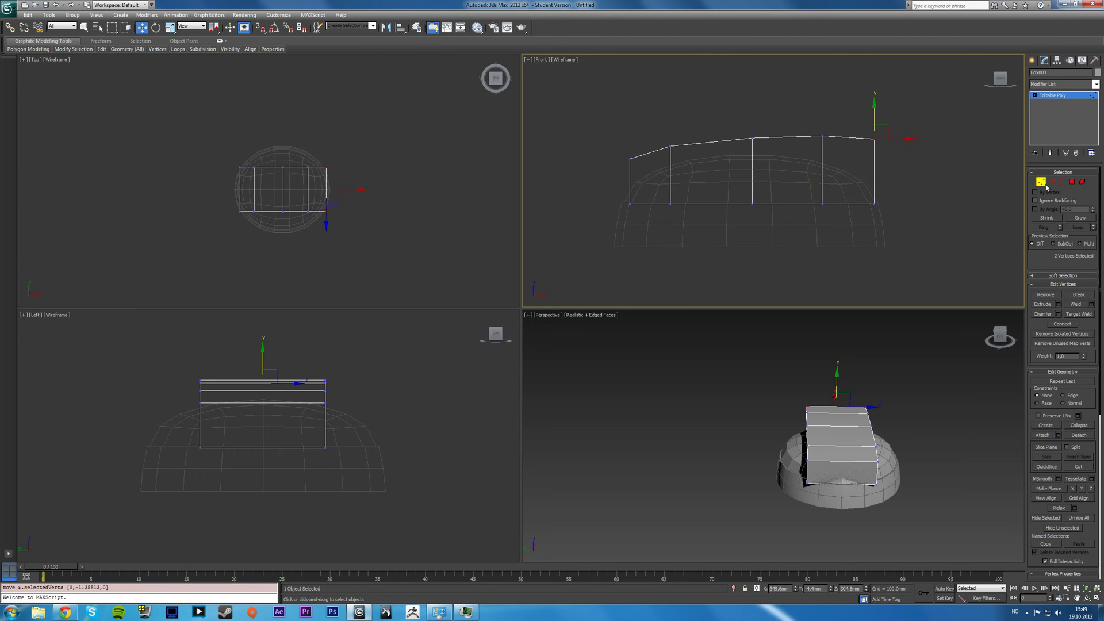
{"action": "key", "text": "1"}
{"action": "left_click", "coordinate": [951, 212]}
{"action": "left_click", "coordinate": [869, 156]}
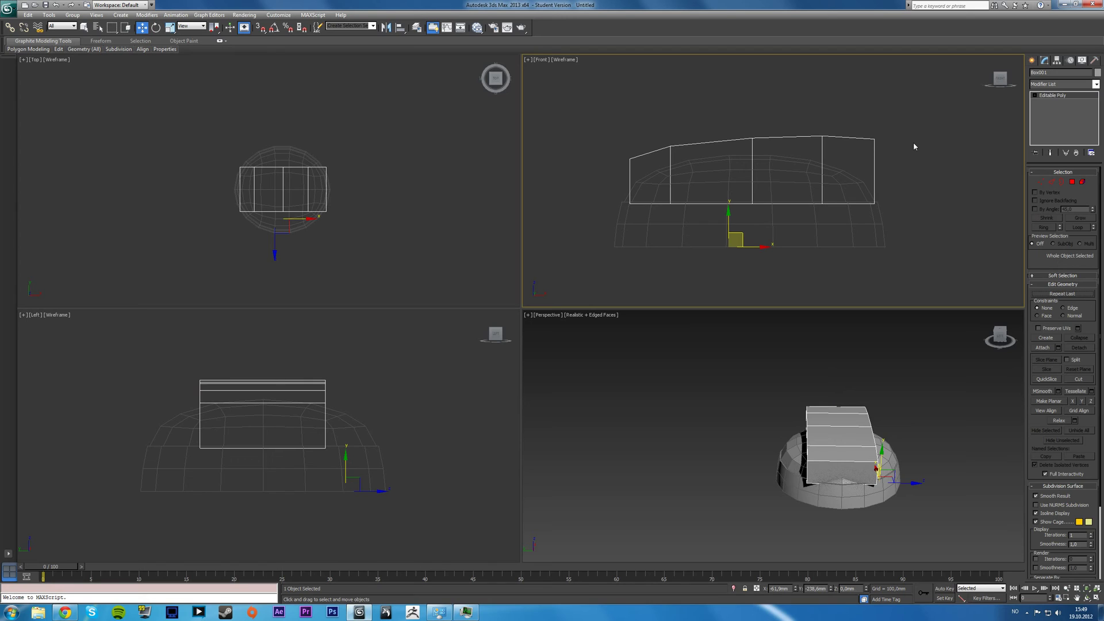
- Select the four vertical corner edges of the box and chamfer them by 30.6 mm with one segment
{"action": "left_click", "coordinate": [1051, 183]}
{"action": "left_click", "coordinate": [84, 28]}
{"action": "left_click_drag", "start_coordinate": [589, 172], "coordinate": [658, 188]}
{"action": "left_click_drag", "start_coordinate": [857, 162], "coordinate": [916, 178], "text": "ctrl"}
{"action": "key", "text": "alt+w"}
{"action": "middle_click_drag", "start_coordinate": [821, 432], "coordinate": [638, 391], "text": "alt"}
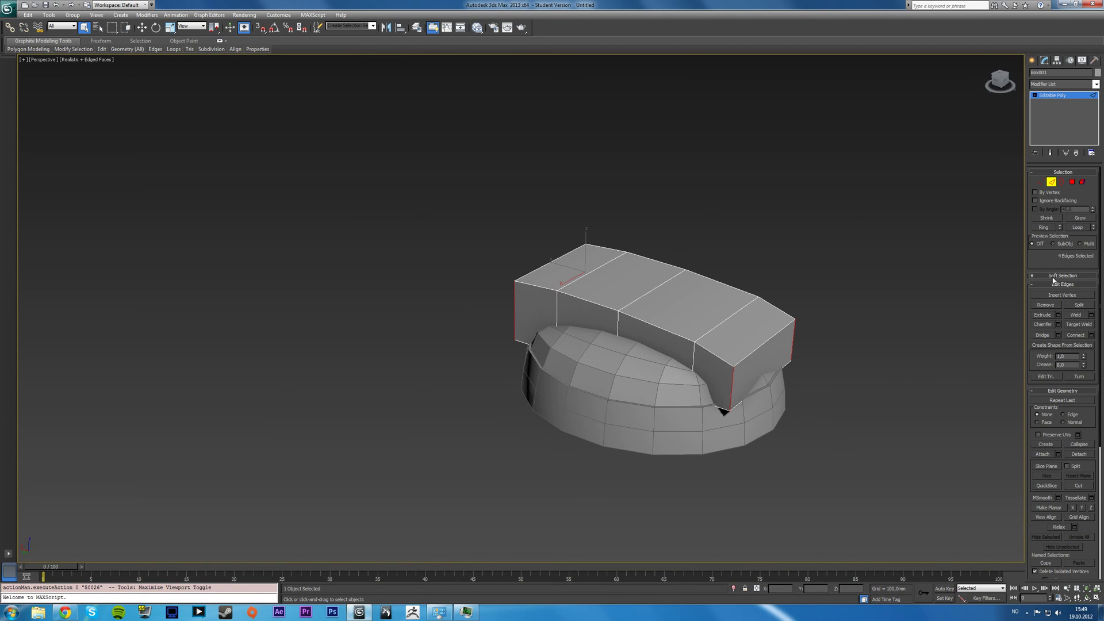
{"action": "left_click", "coordinate": [1058, 324]}
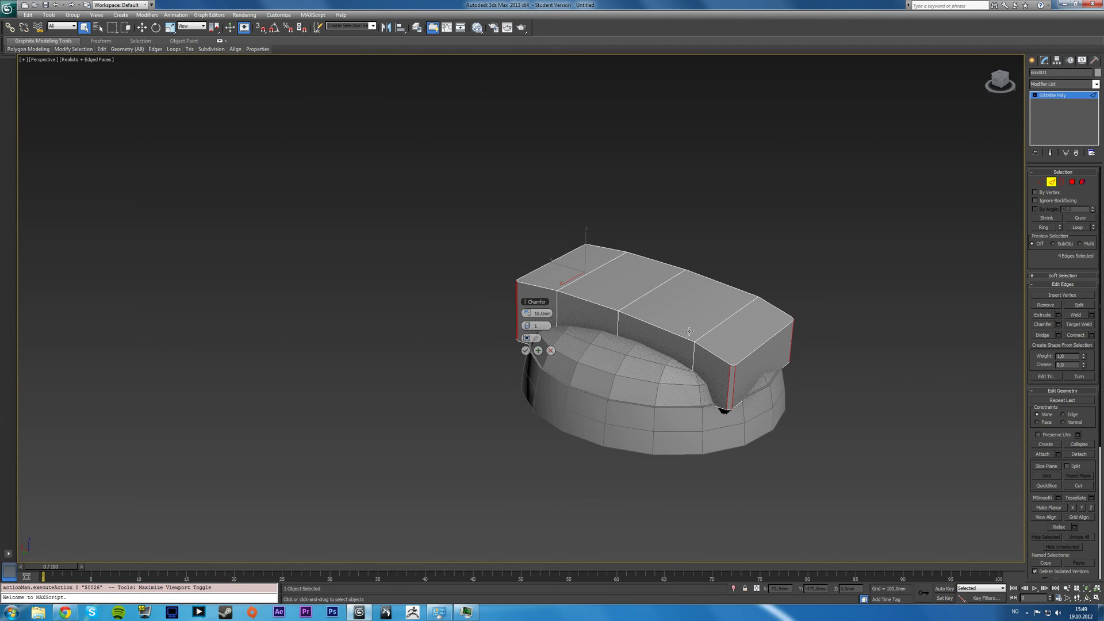
{"action": "left_click_drag", "start_coordinate": [531, 316], "coordinate": [541, 315]}
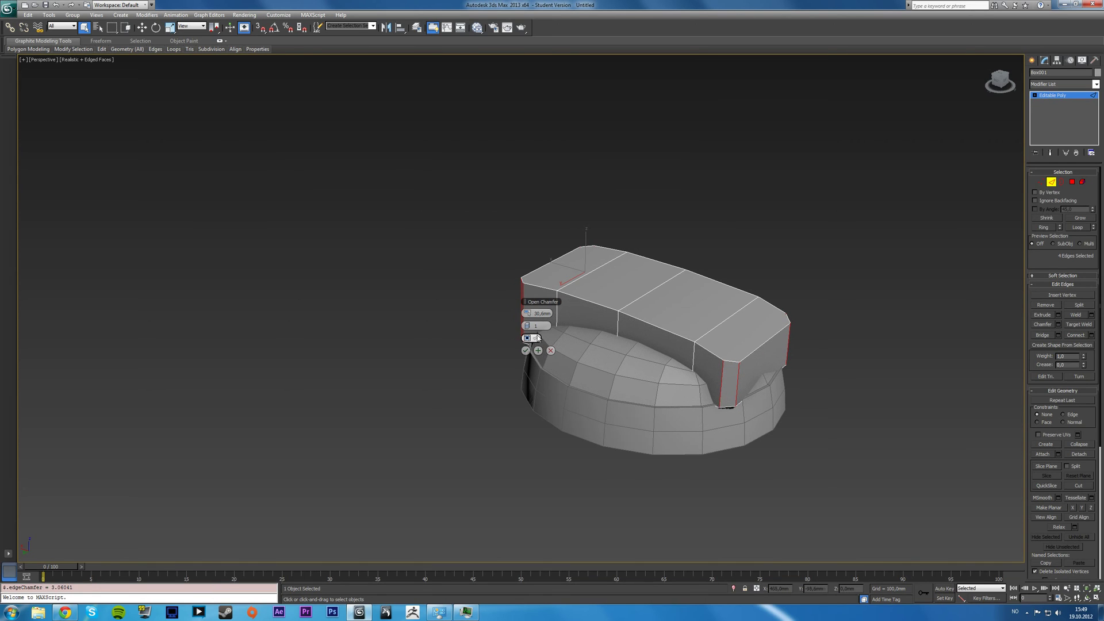
{"action": "left_click", "coordinate": [525, 350]}
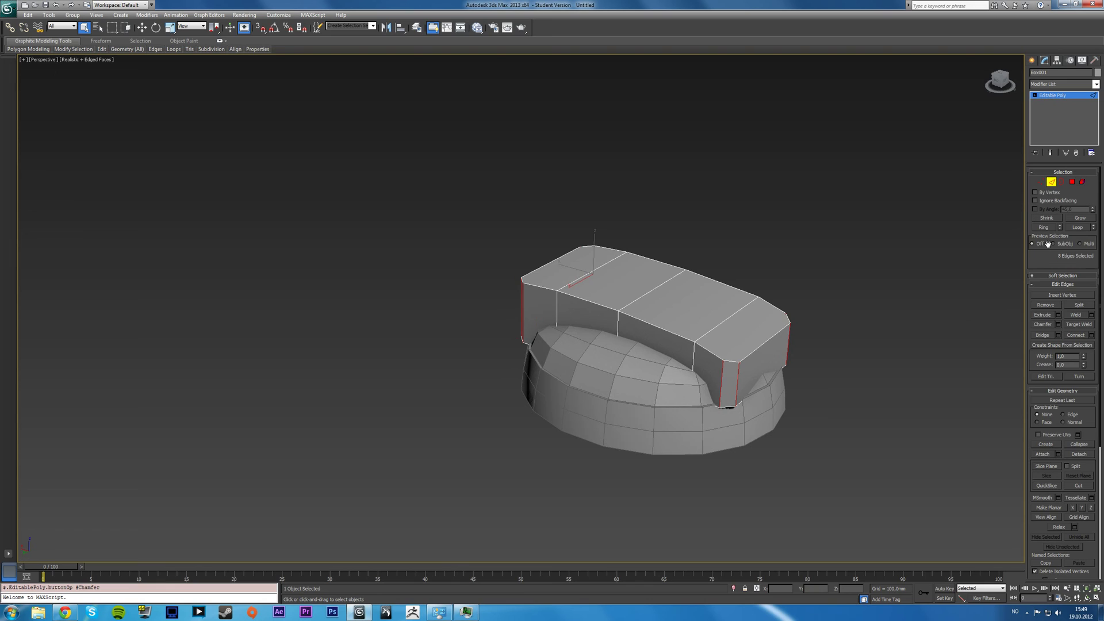
- Connect the two inner chamfer vertices across the top face at the box's right end
{"action": "left_click", "coordinate": [1041, 181]}
{"action": "left_click", "coordinate": [780, 315]}
{"action": "left_click", "coordinate": [786, 312]}
{"action": "left_click", "coordinate": [723, 362], "text": "ctrl"}
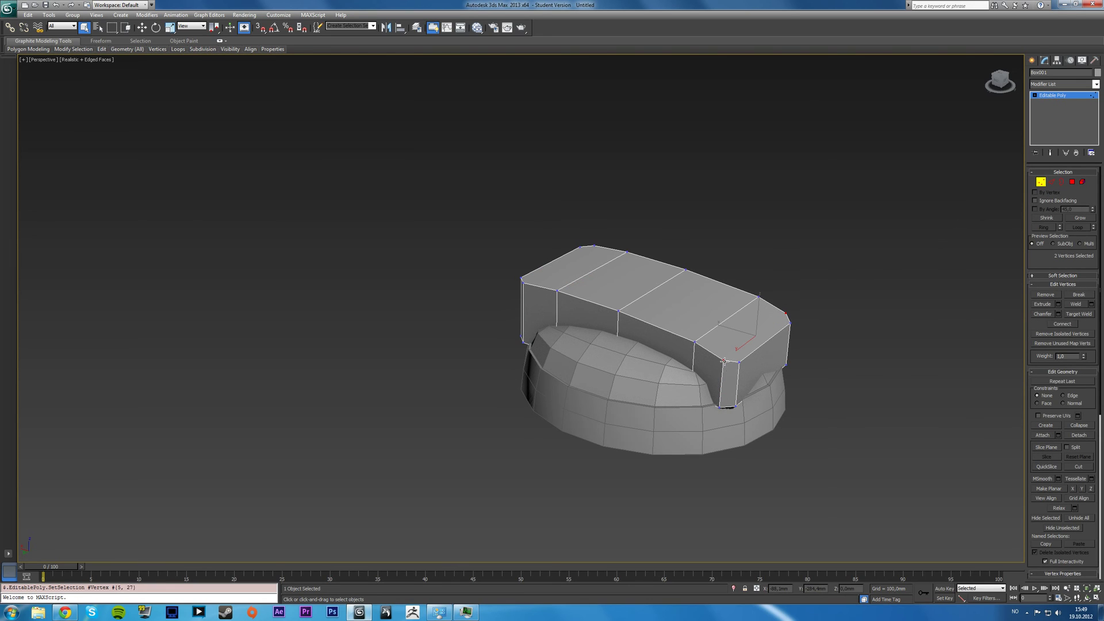
{"action": "left_click", "coordinate": [1070, 327]}
- Hide the unselected dome and connect the inner chamfer vertices across the top face at the box's other end
{"action": "right_click", "coordinate": [837, 339]}
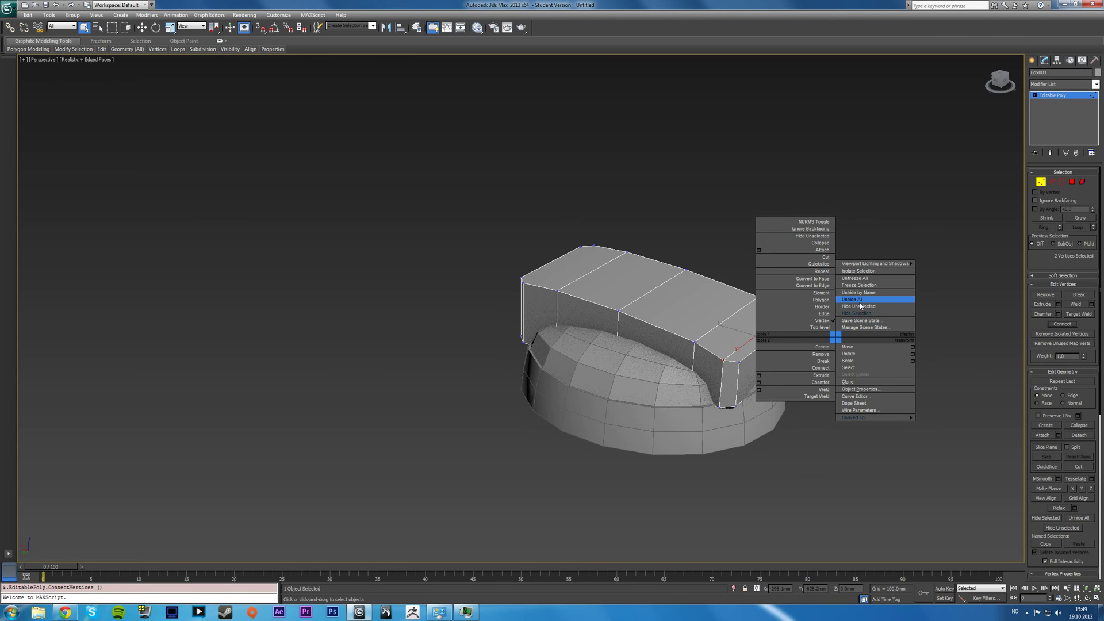
{"action": "left_click", "coordinate": [863, 306]}
{"action": "left_click", "coordinate": [878, 348]}
{"action": "middle_click_drag", "start_coordinate": [518, 264], "coordinate": [562, 321], "text": "alt"}
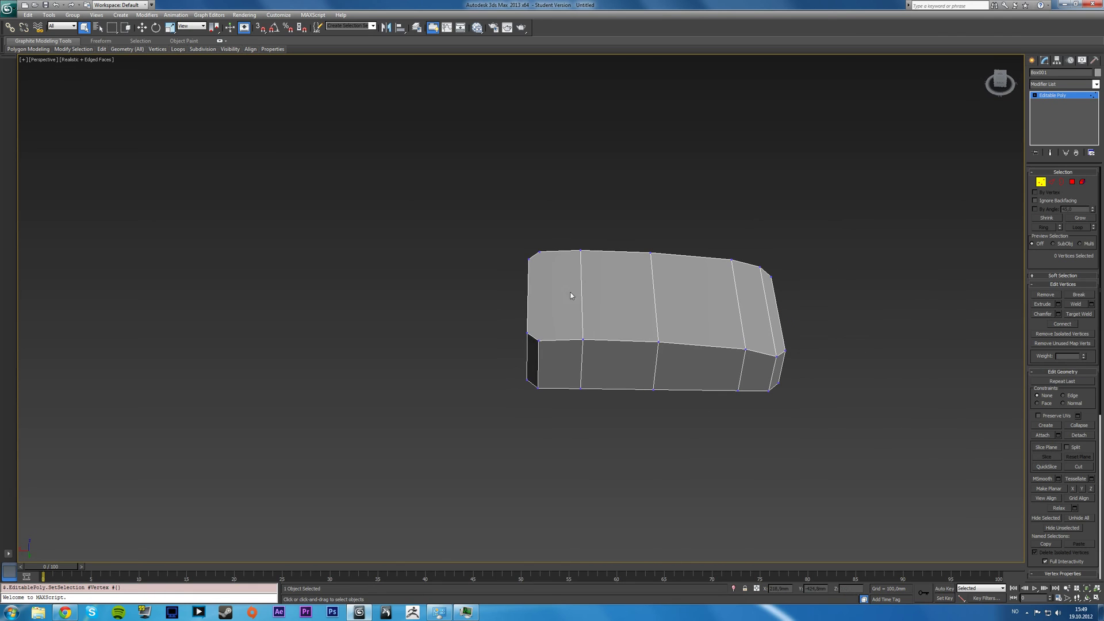
{"action": "left_click", "coordinate": [540, 340]}
{"action": "left_click", "coordinate": [540, 254], "text": "ctrl"}
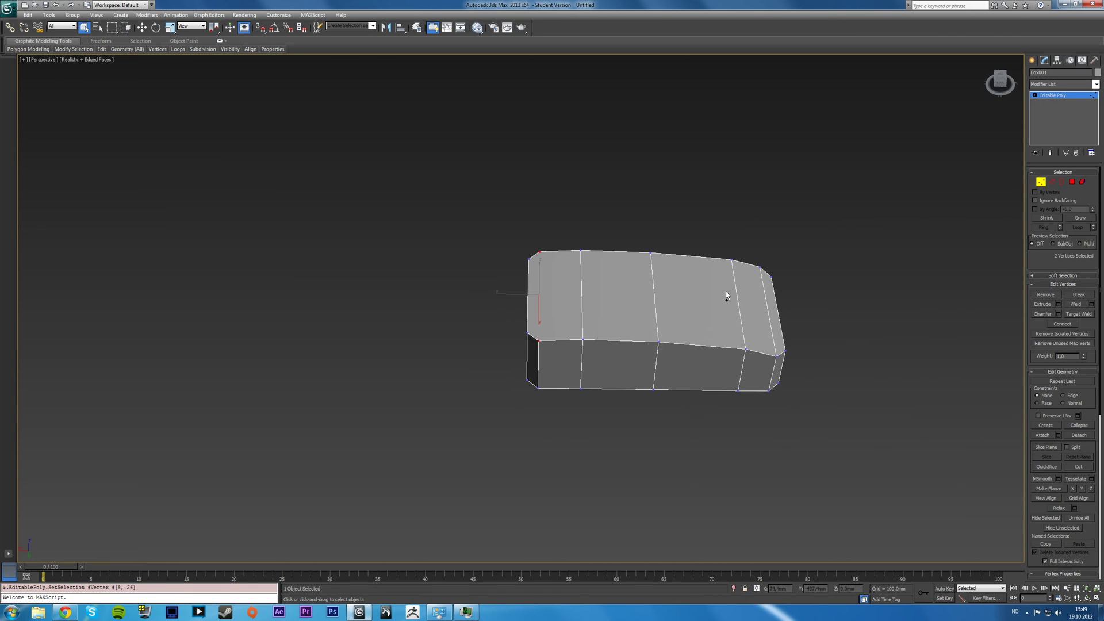
{"action": "left_click", "coordinate": [1065, 326]}
- Connect the inner chamfer vertices across the underside of the box at both ends
{"action": "middle_click_drag", "start_coordinate": [825, 387], "coordinate": [788, 295], "text": "alt"}
{"action": "left_click", "coordinate": [792, 289]}
{"action": "left_click", "coordinate": [770, 397], "text": "ctrl"}
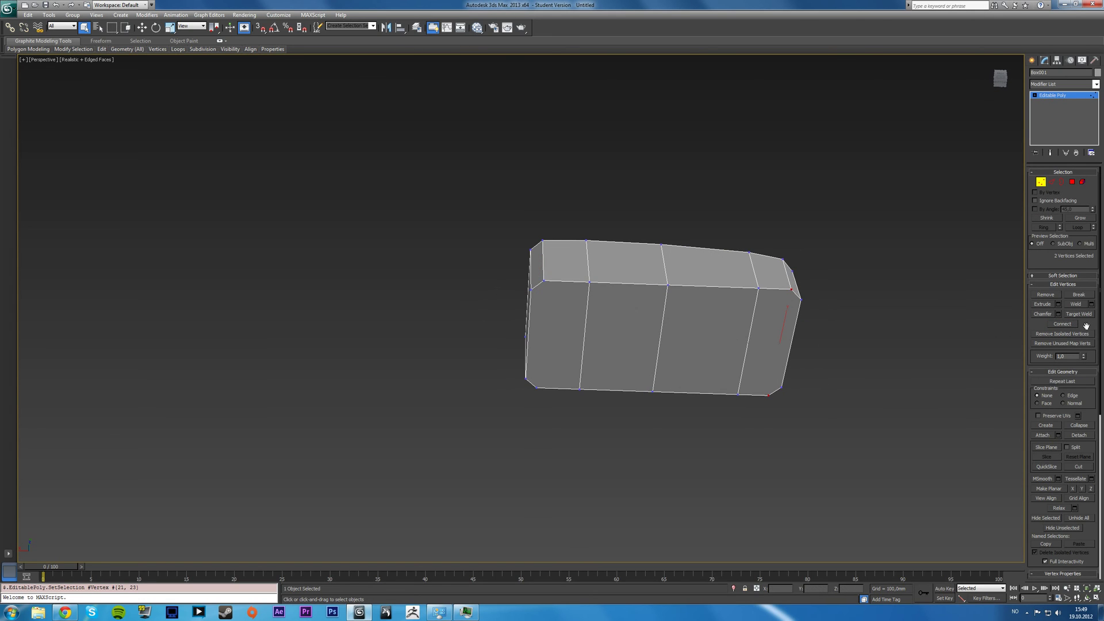
{"action": "key", "text": "ctrl+shift+e"}
{"action": "left_click", "coordinate": [543, 279]}
{"action": "left_click", "coordinate": [535, 389], "text": "ctrl"}
{"action": "left_click", "coordinate": [1063, 324]}
- Unhide the dome, resume vertex editing on the box, and return to the four-viewport layout
{"action": "middle_click_drag", "start_coordinate": [940, 326], "coordinate": [885, 351], "text": "alt"}
{"action": "left_click", "coordinate": [949, 264]}
{"action": "middle_click_drag", "start_coordinate": [879, 280], "coordinate": [856, 393], "text": "alt"}
{"action": "left_click", "coordinate": [1042, 182]}
{"action": "right_click", "coordinate": [856, 392]}
{"action": "left_click", "coordinate": [910, 361]}
{"action": "left_click", "coordinate": [1042, 184]}
{"action": "key", "text": "alt+w"}
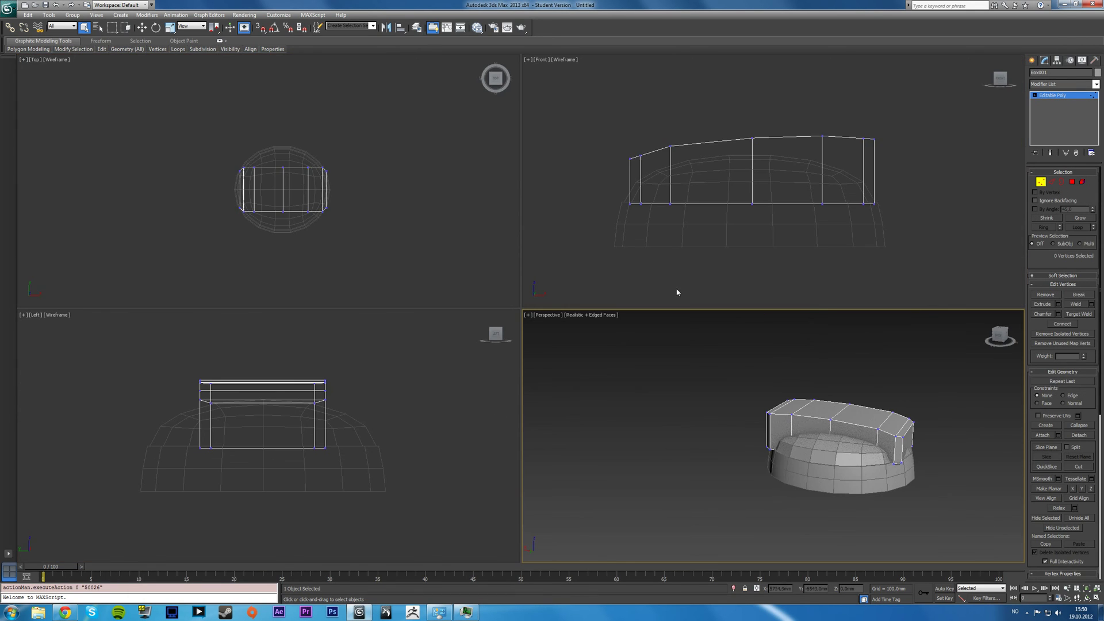
- Select all the box's vertices and examine its fit over the dome from above and from the side
{"action": "left_click", "coordinate": [655, 232]}
{"action": "left_click_drag", "start_coordinate": [931, 234], "coordinate": [930, 235]}
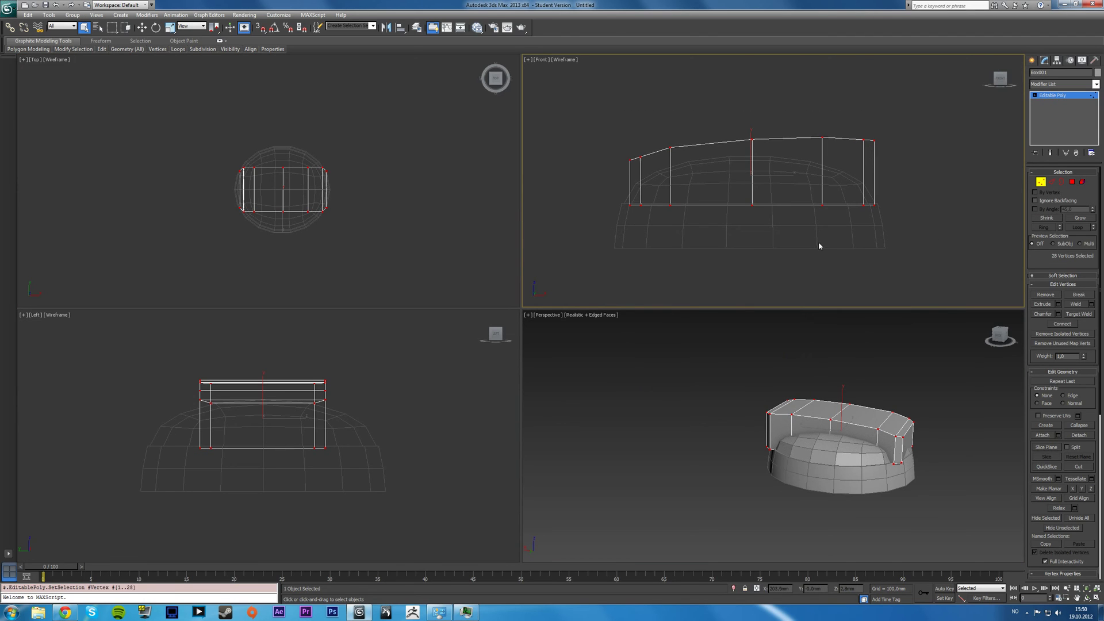
{"action": "key", "text": "t"}
{"action": "middle_click_drag", "start_coordinate": [776, 245], "coordinate": [764, 241]}
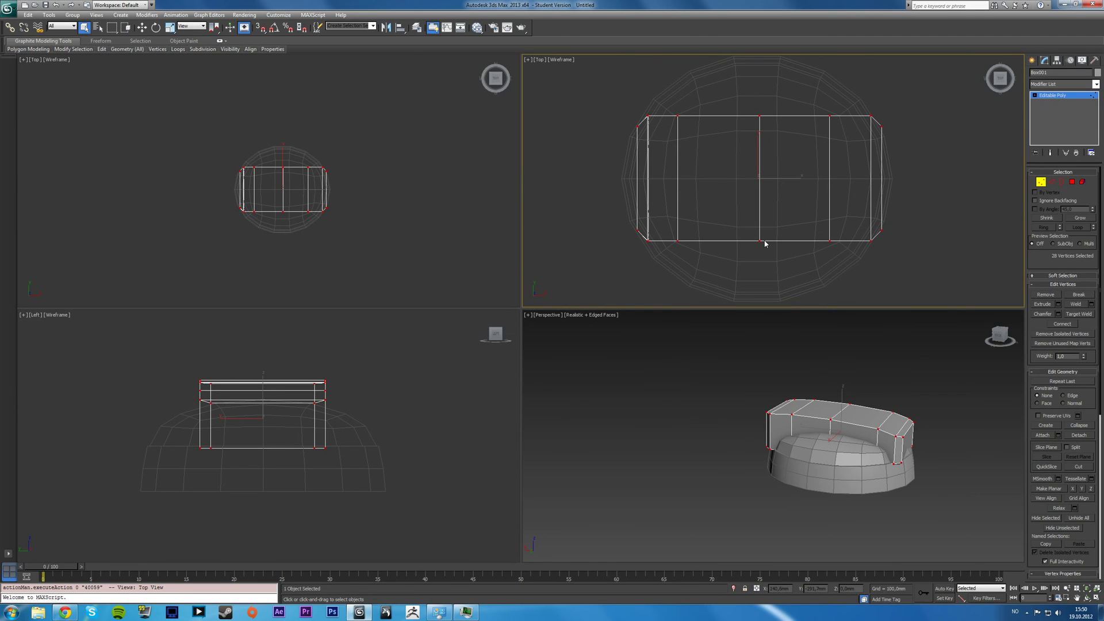
{"action": "right_click", "coordinate": [854, 463]}
{"action": "key", "text": "alt+w"}
{"action": "middle_click_drag", "start_coordinate": [681, 361], "coordinate": [675, 308], "text": "alt"}
{"action": "key", "text": "alt+w"}
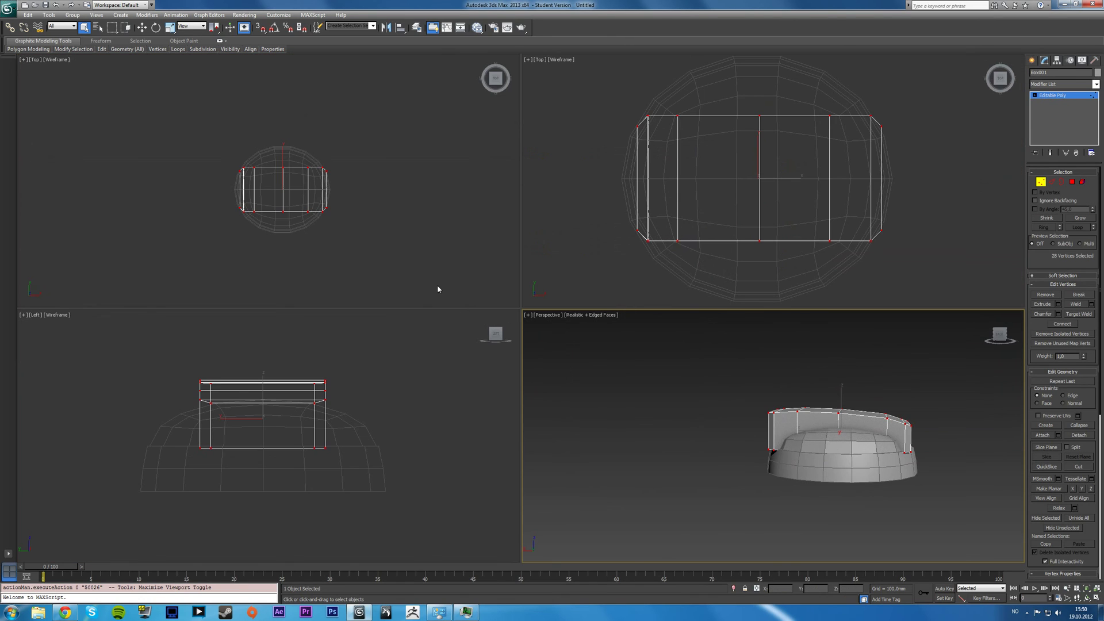
{"action": "middle_click_drag", "start_coordinate": [560, 195], "coordinate": [560, 210]}
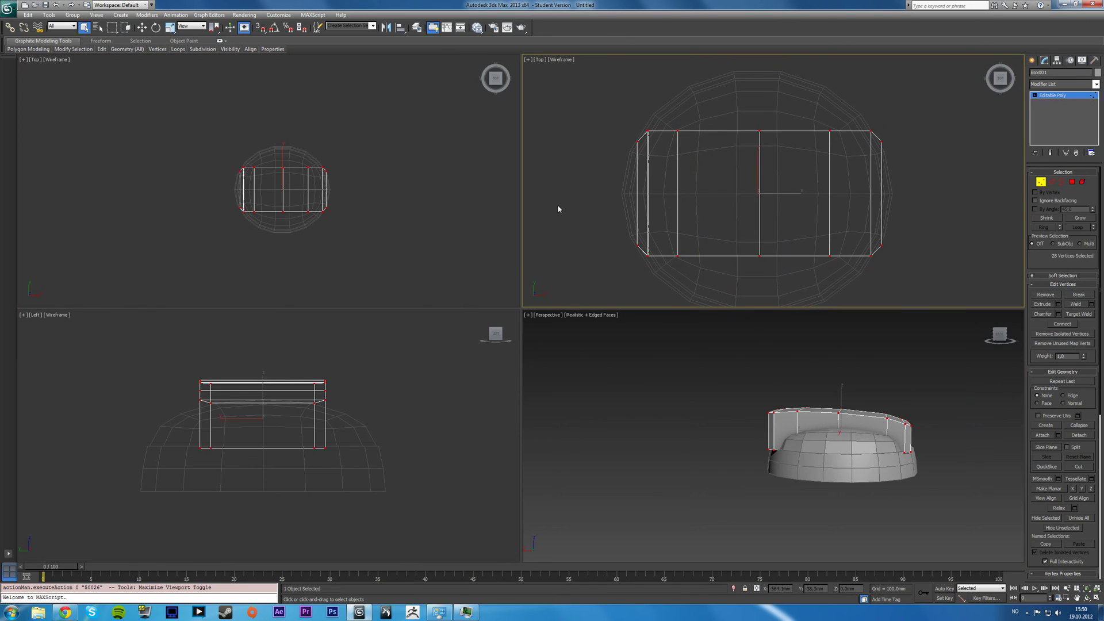
- Scale all the box's vertices down slightly in length and height in the front view so it sits within the dome
{"action": "key", "text": "f"}
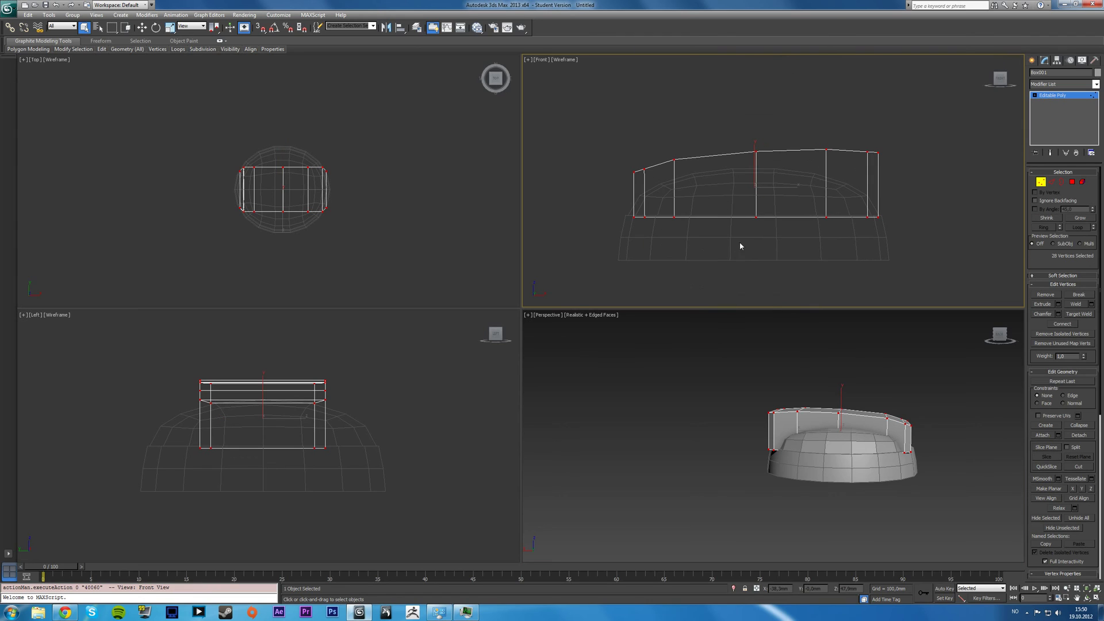
{"action": "key", "text": "r"}
{"action": "left_click_drag", "start_coordinate": [788, 187], "coordinate": [774, 188]}
{"action": "left_click_drag", "start_coordinate": [753, 152], "coordinate": [752, 153]}
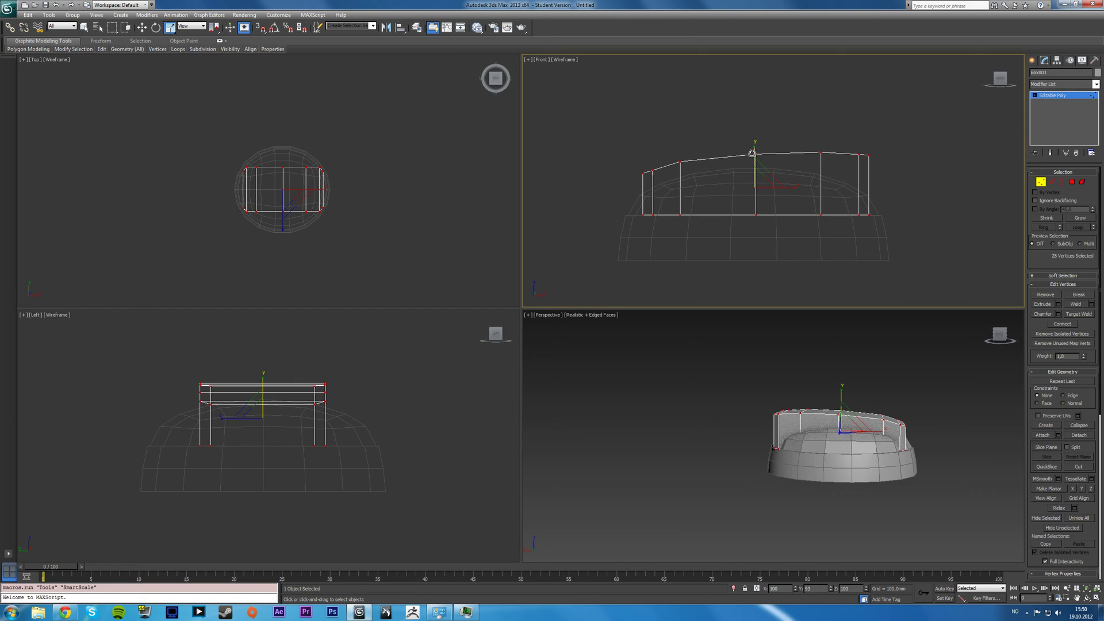
{"action": "middle_click", "coordinate": [905, 447]}
{"action": "key", "text": "alt+w"}
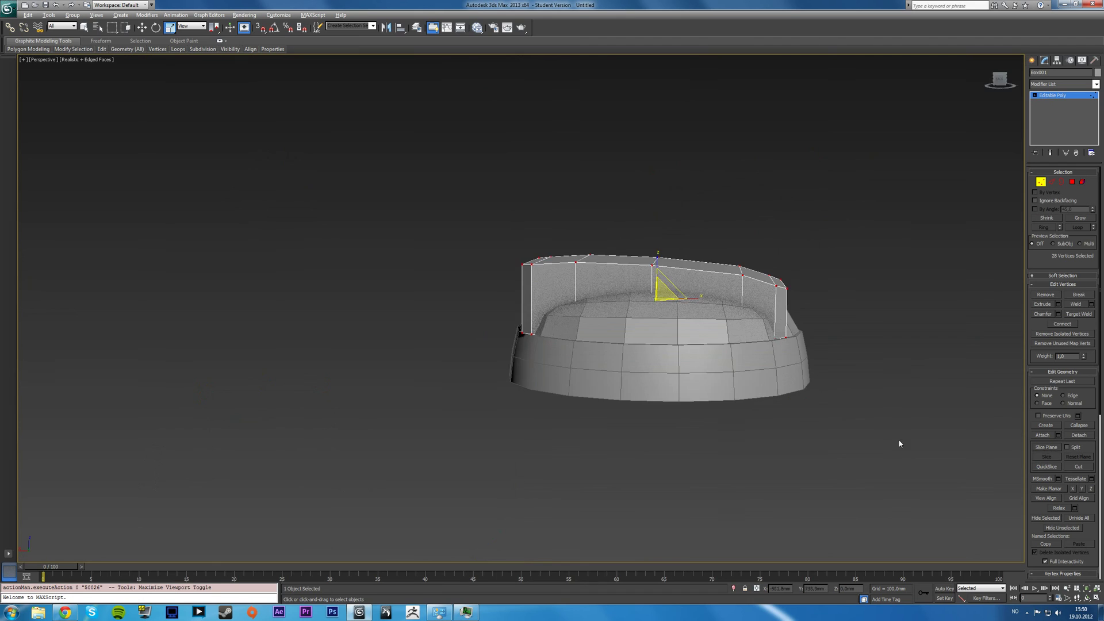
{"action": "middle_click_drag", "start_coordinate": [863, 431], "coordinate": [770, 379], "text": "alt"}
{"action": "scroll", "coordinate": [784, 331], "scroll_direction": "up", "scroll_amount": 3}
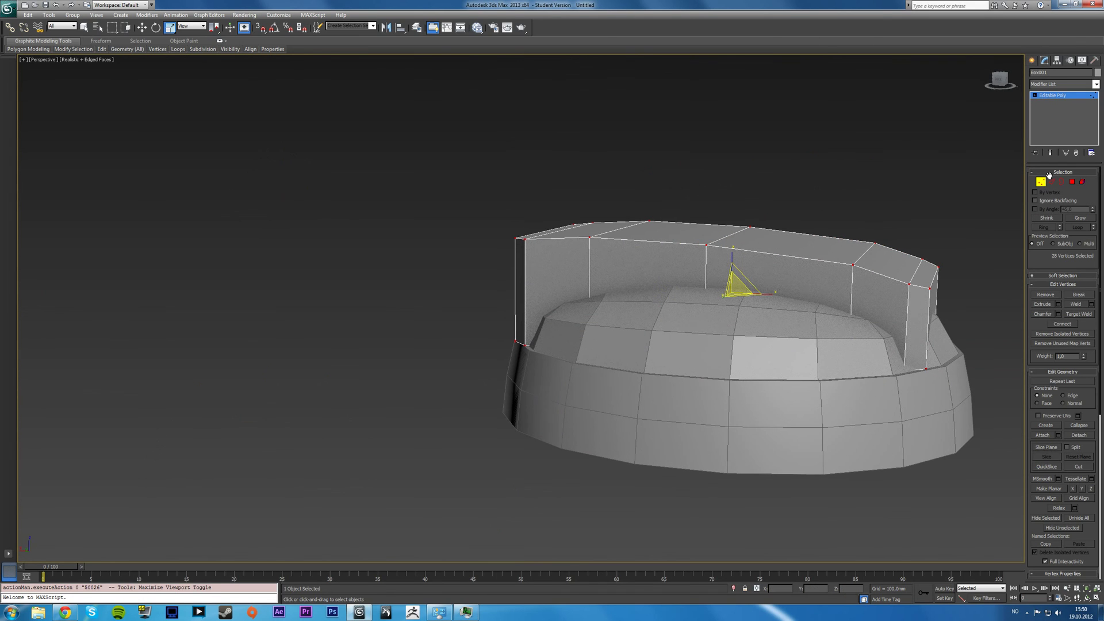
{"action": "key", "text": "alt+w"}
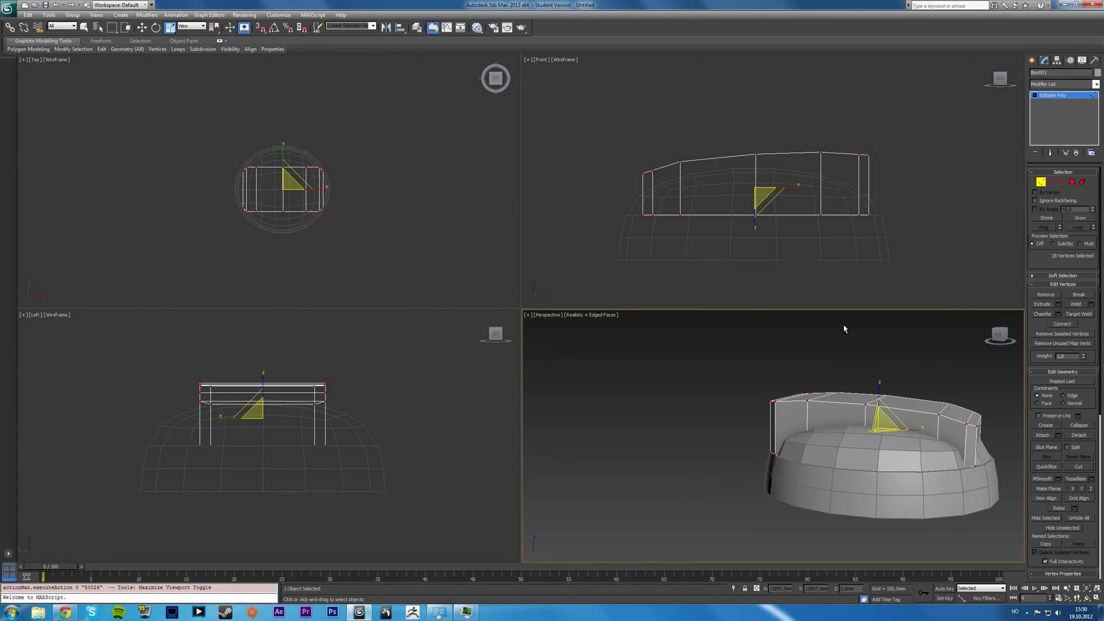
{"action": "key", "text": "alt+w"}
- Select the ring of edges running across the box and set the Connect Edges slide to 0
{"action": "key", "text": "2"}
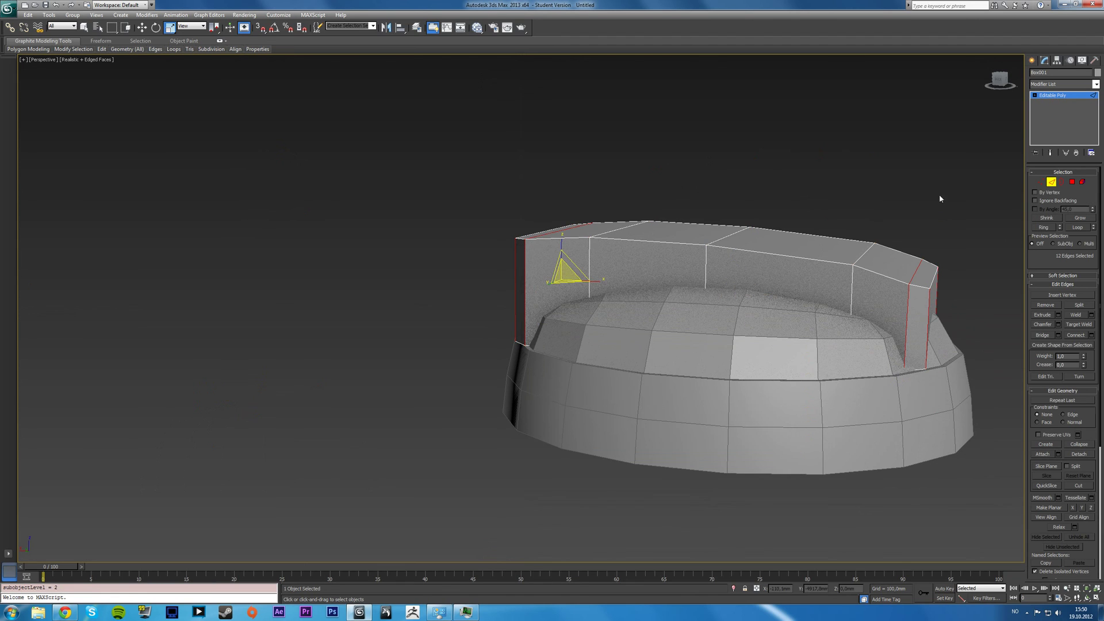
{"action": "middle_click_drag", "start_coordinate": [940, 198], "coordinate": [808, 364], "text": "alt"}
{"action": "left_click", "coordinate": [809, 368]}
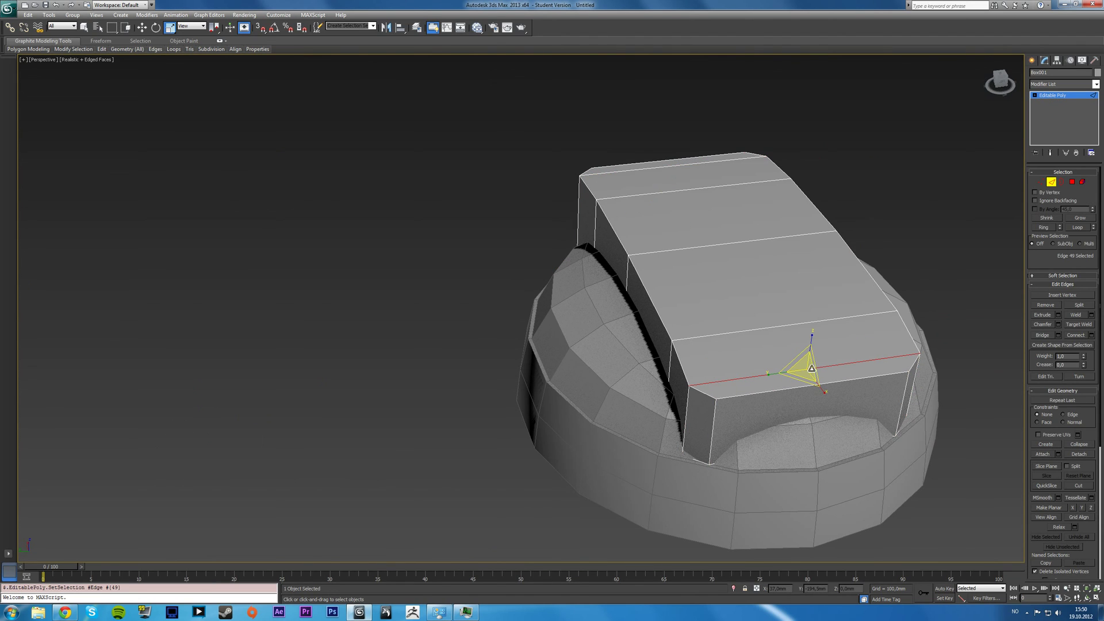
{"action": "left_click", "coordinate": [1043, 227]}
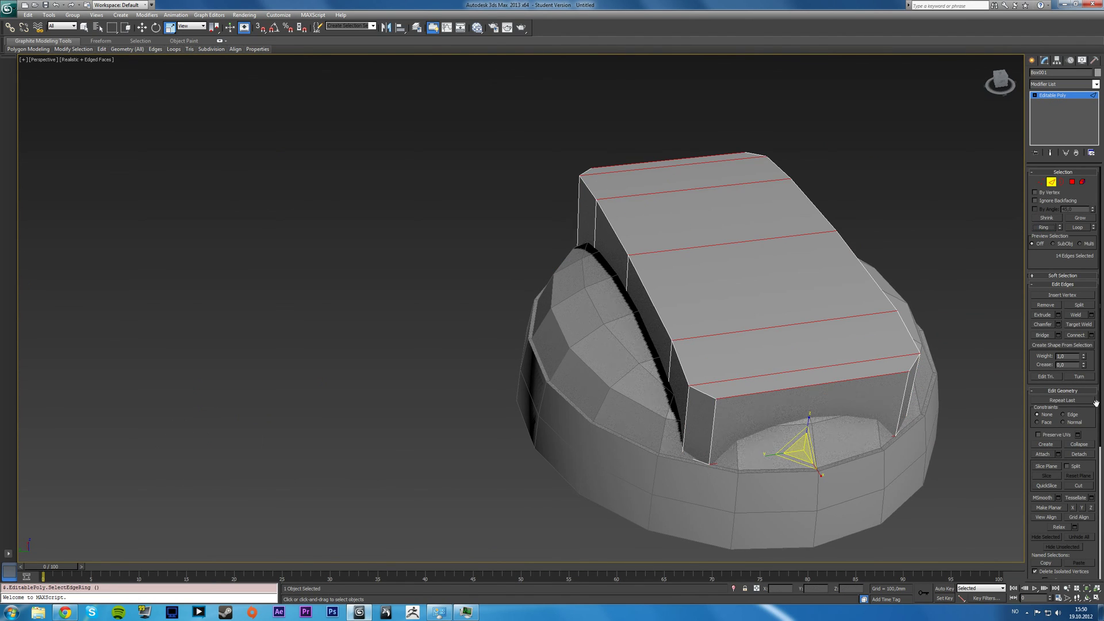
{"action": "left_click", "coordinate": [1092, 336]}
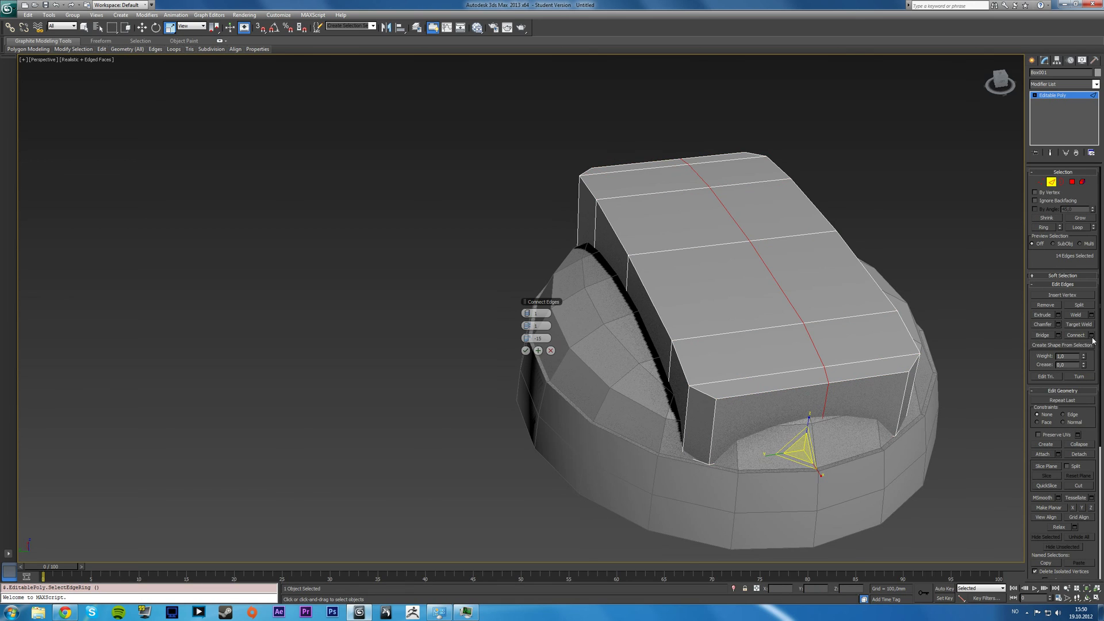
{"action": "left_click_drag", "start_coordinate": [478, 340], "coordinate": [478, 340]}
{"action": "left_click", "coordinate": [540, 338]}
{"action": "type", "text": "0,0mm"}
{"action": "key", "text": "Return"}
{"action": "left_click", "coordinate": [798, 382]}
{"action": "left_click", "coordinate": [550, 350]}
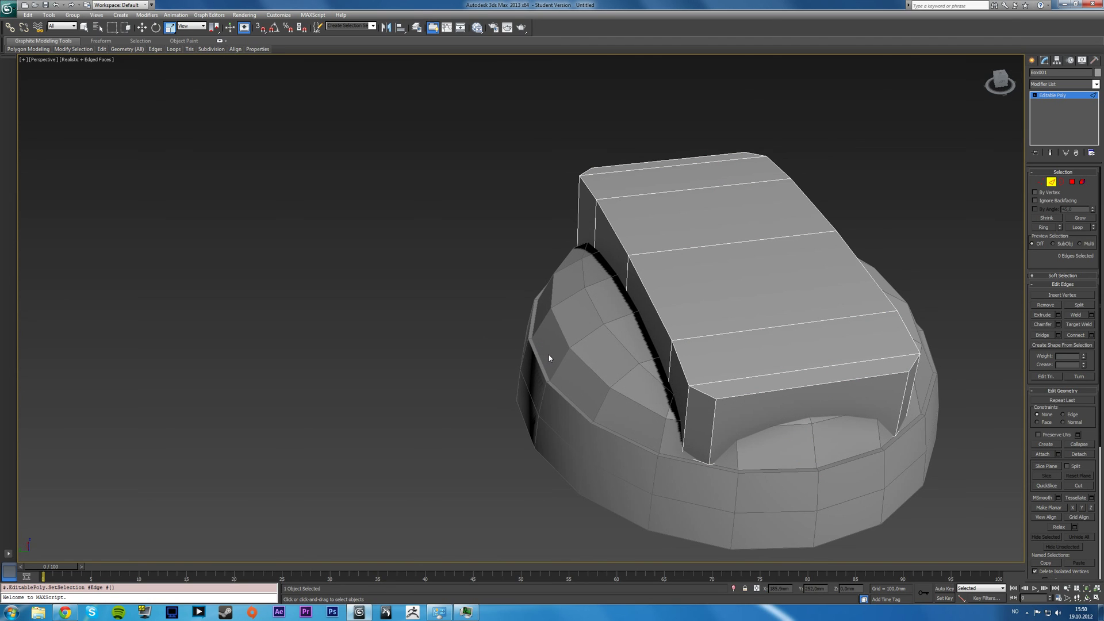
- Connect the box's crosswise edge ring with a single centred loop running along its length
{"action": "left_click", "coordinate": [826, 366]}
{"action": "key", "text": "alt+r"}
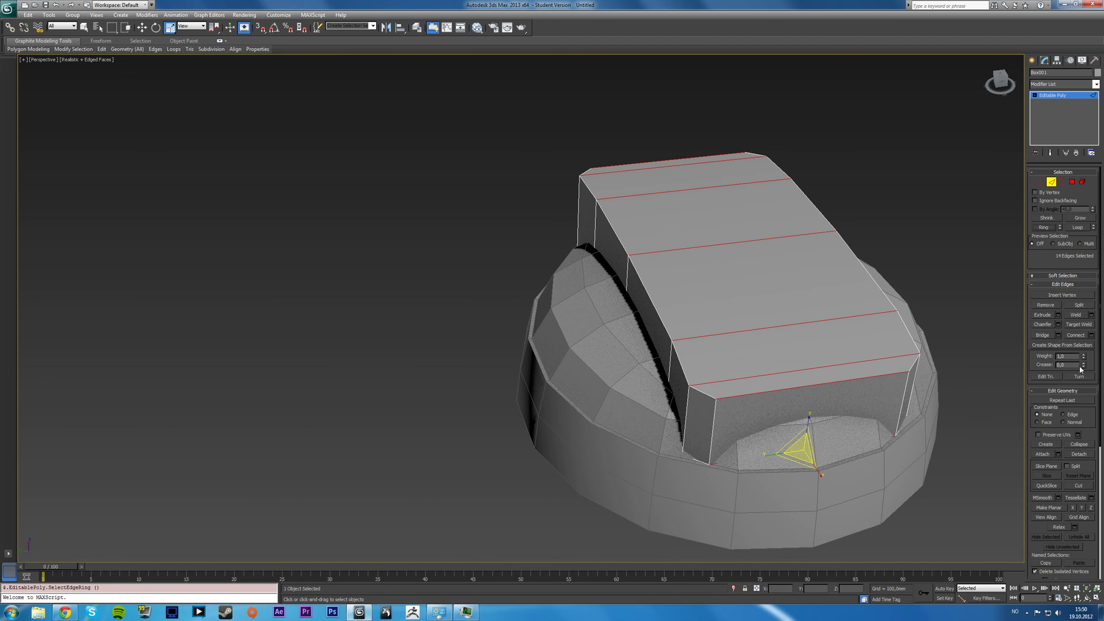
{"action": "left_click", "coordinate": [1092, 334]}
{"action": "left_click", "coordinate": [539, 352]}
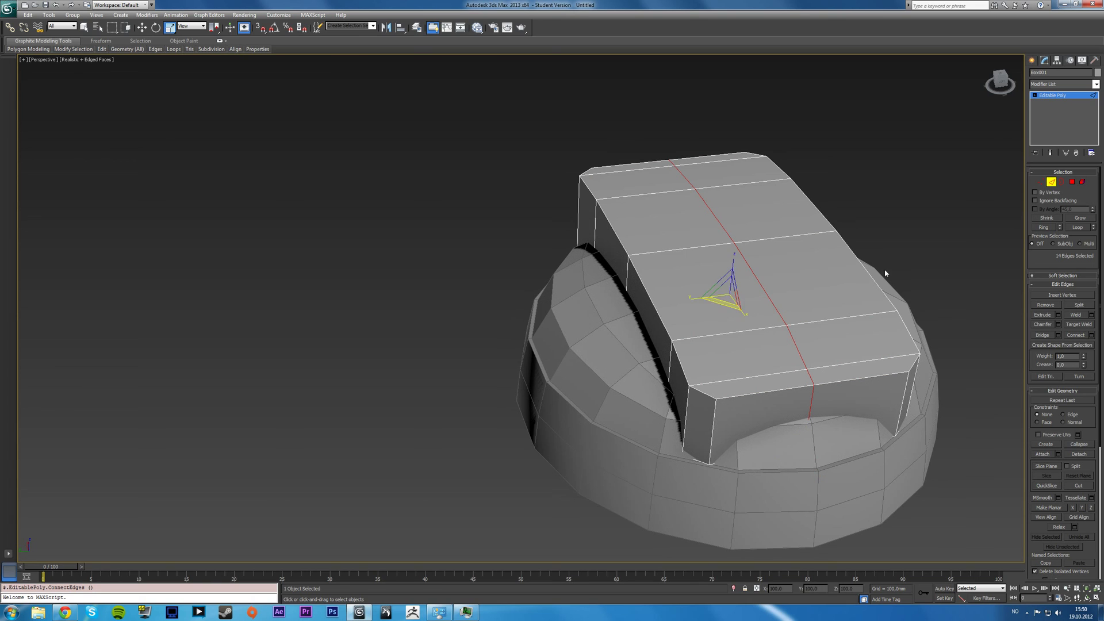
- Scale the new centre loop outward along the box's length in the top view to bulge both ends
{"action": "key", "text": "alt+w"}
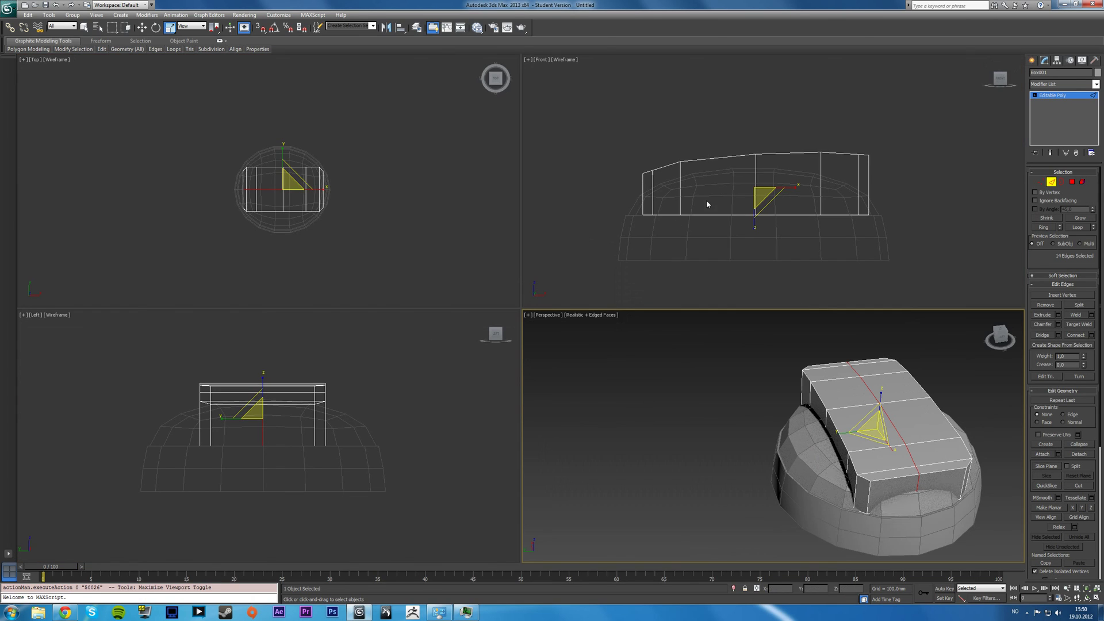
{"action": "right_click", "coordinate": [344, 196]}
{"action": "key", "text": "alt+w"}
{"action": "scroll", "coordinate": [575, 276], "scroll_direction": "up", "scroll_amount": 5}
{"action": "left_click_drag", "start_coordinate": [625, 269], "coordinate": [647, 267]}
- Select all the box's edges and scale the box narrower across its width in the top view
{"action": "left_click_drag", "start_coordinate": [288, 122], "coordinate": [888, 448]}
{"action": "left_click_drag", "start_coordinate": [580, 236], "coordinate": [581, 238]}
{"action": "key", "text": "alt+w"}
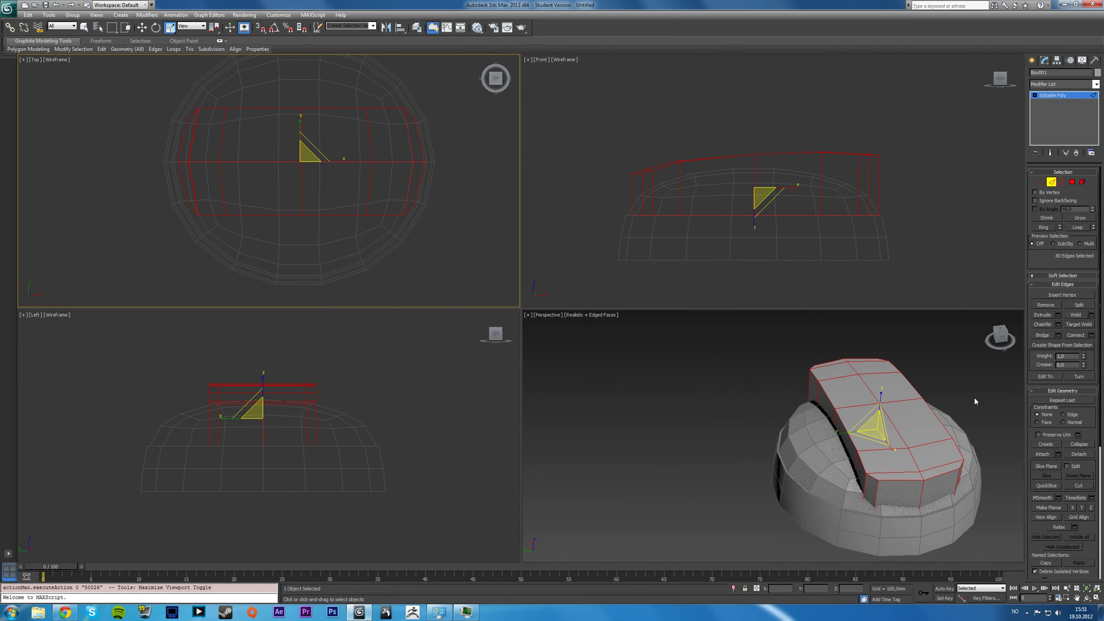
{"action": "left_click", "coordinate": [712, 401]}
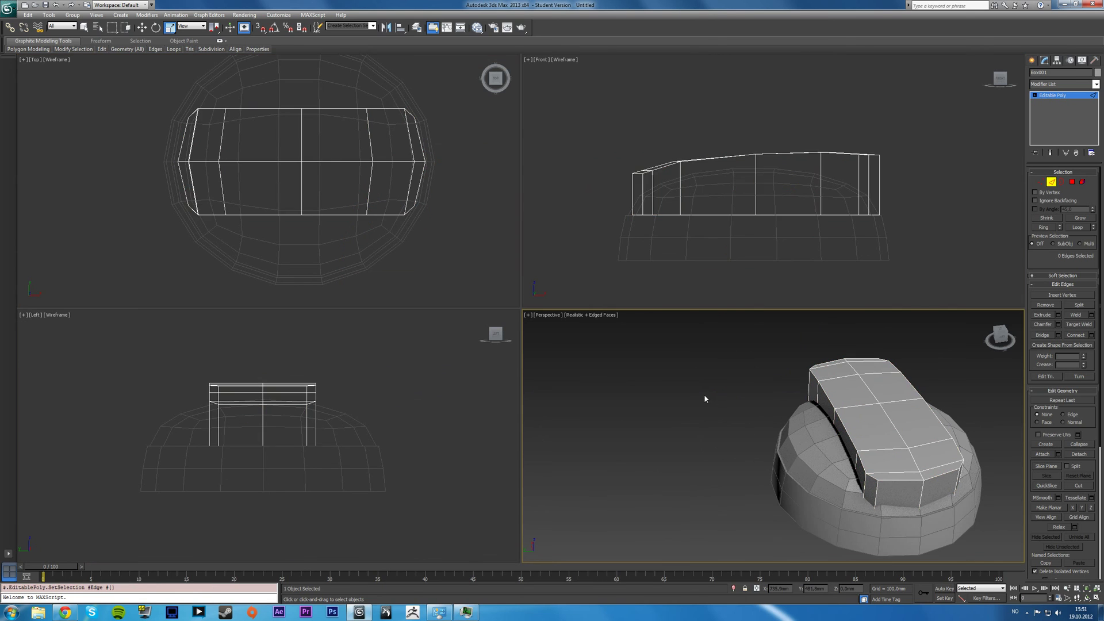
{"action": "key", "text": "alt+w"}
{"action": "middle_click_drag", "start_coordinate": [636, 366], "coordinate": [575, 360], "text": "alt"}
- Move the upper vertices at the box's left end inward in the front view so the end wall slopes like the dome
{"action": "key", "text": "1"}
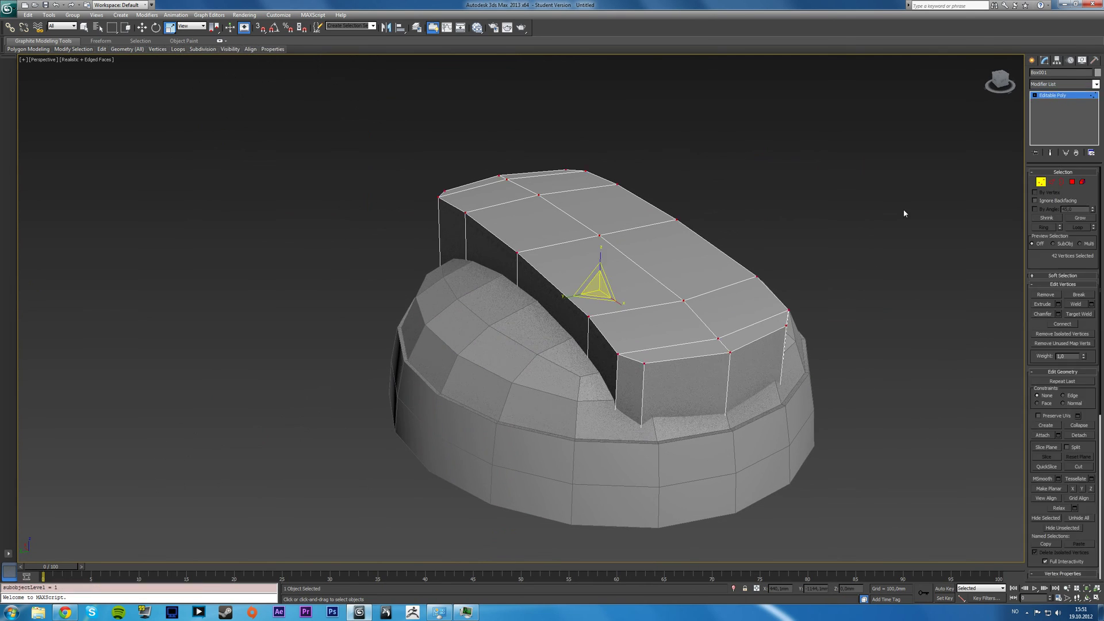
{"action": "key", "text": "alt+w"}
{"action": "middle_click", "coordinate": [609, 224]}
{"action": "key", "text": "alt+w"}
{"action": "scroll", "coordinate": [478, 259], "scroll_direction": "up", "scroll_amount": 6}
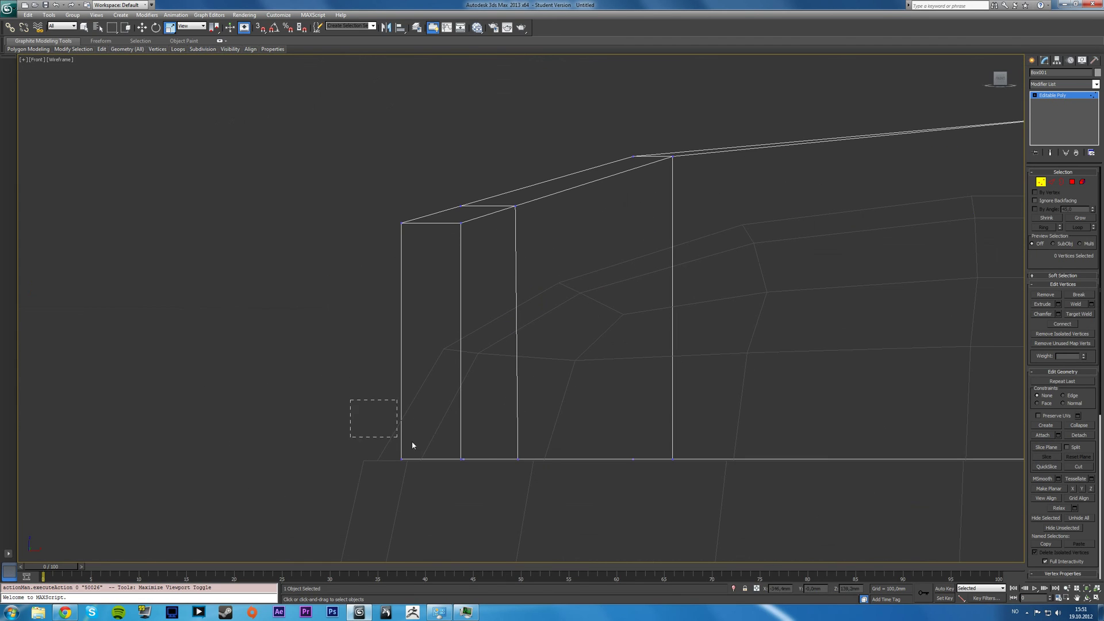
{"action": "left_click_drag", "start_coordinate": [432, 449], "coordinate": [572, 480]}
{"action": "left_click_drag", "start_coordinate": [337, 153], "coordinate": [727, 288]}
{"action": "key", "text": "w"}
{"action": "left_click_drag", "start_coordinate": [560, 196], "coordinate": [605, 194]}
{"action": "left_click_drag", "start_coordinate": [351, 409], "coordinate": [486, 460]}
{"action": "left_click_drag", "start_coordinate": [391, 115], "coordinate": [744, 297]}
{"action": "middle_click_drag", "start_coordinate": [744, 296], "coordinate": [609, 306]}
{"action": "scroll", "coordinate": [609, 306], "scroll_direction": "down", "scroll_amount": 3}
- Shift the lower vertices at the box's right end slightly inward in the front view
{"action": "left_click_drag", "start_coordinate": [498, 276], "coordinate": [503, 277]}
{"action": "left_click", "coordinate": [713, 281]}
{"action": "middle_click_drag", "start_coordinate": [739, 280], "coordinate": [601, 282]}
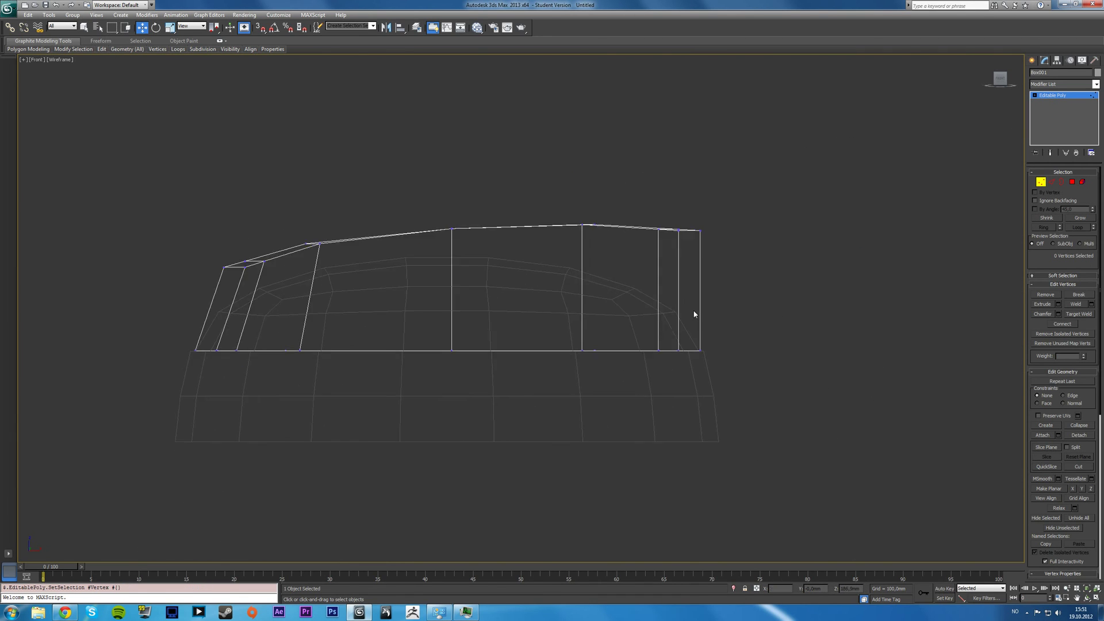
{"action": "scroll", "coordinate": [697, 315], "scroll_direction": "up", "scroll_amount": 5}
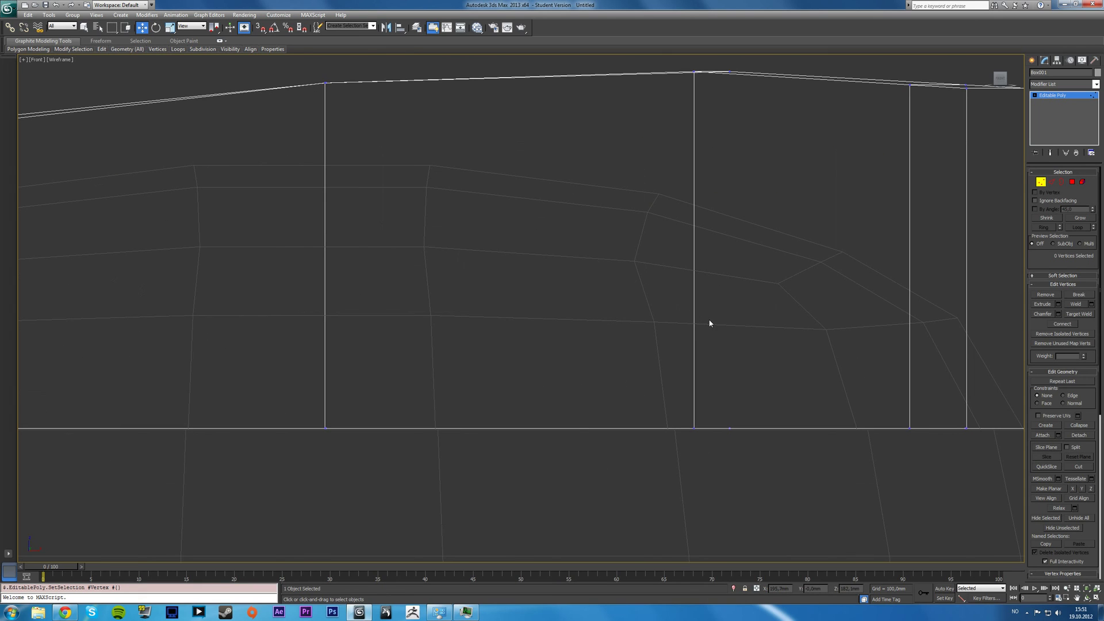
{"action": "middle_click_drag", "start_coordinate": [634, 284], "coordinate": [545, 281]}
{"action": "scroll", "coordinate": [546, 281], "scroll_direction": "down", "scroll_amount": 3}
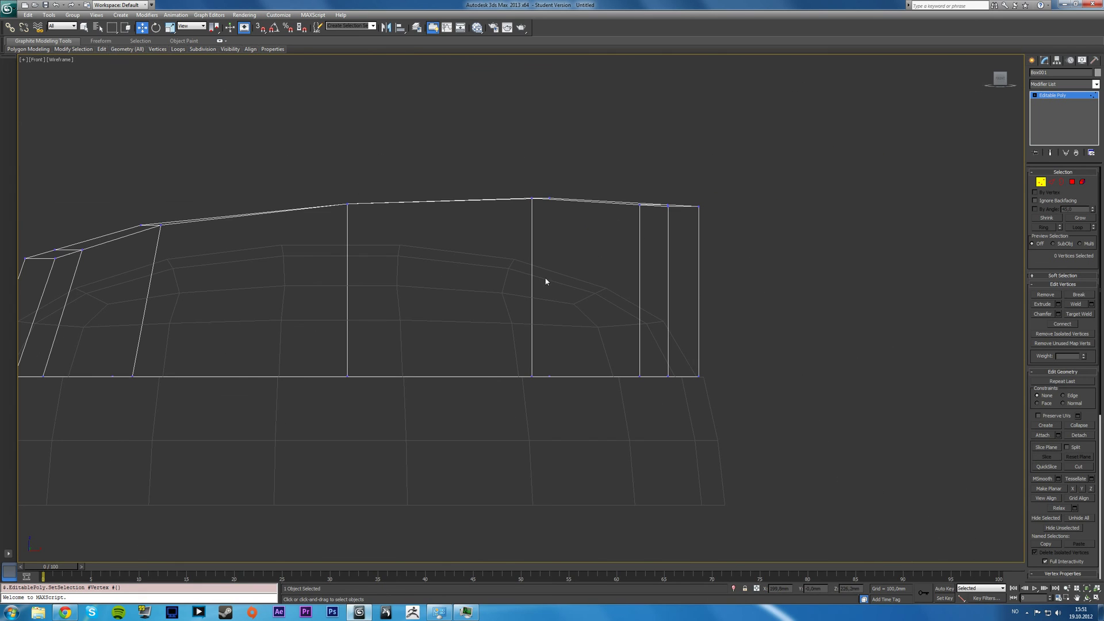
{"action": "left_click_drag", "start_coordinate": [524, 338], "coordinate": [740, 395]}
{"action": "left_click_drag", "start_coordinate": [653, 381], "coordinate": [633, 380]}
- Move the upper vertices at the box's right end inward and slightly down so that end wall slopes too
{"action": "left_click_drag", "start_coordinate": [417, 153], "coordinate": [725, 253]}
{"action": "left_click_drag", "start_coordinate": [648, 205], "coordinate": [684, 252]}
{"action": "left_click_drag", "start_coordinate": [587, 180], "coordinate": [588, 184]}
{"action": "left_click", "coordinate": [569, 194]}
{"action": "left_click_drag", "start_coordinate": [639, 219], "coordinate": [575, 219]}
{"action": "left_click_drag", "start_coordinate": [491, 212], "coordinate": [460, 188]}
{"action": "left_click", "coordinate": [474, 192]}
{"action": "left_click", "coordinate": [447, 187]}
- Move the centre-row top vertices at the box's left end into line with the sloping side outline
{"action": "left_click_drag", "start_coordinate": [132, 213], "coordinate": [148, 229]}
{"action": "middle_click_drag", "start_coordinate": [175, 292], "coordinate": [345, 293]}
{"action": "key", "text": "w"}
{"action": "scroll", "coordinate": [345, 293], "scroll_direction": "up", "scroll_amount": 2}
{"action": "middle_click_drag", "start_coordinate": [247, 288], "coordinate": [436, 282]}
{"action": "key", "text": "alt+w"}
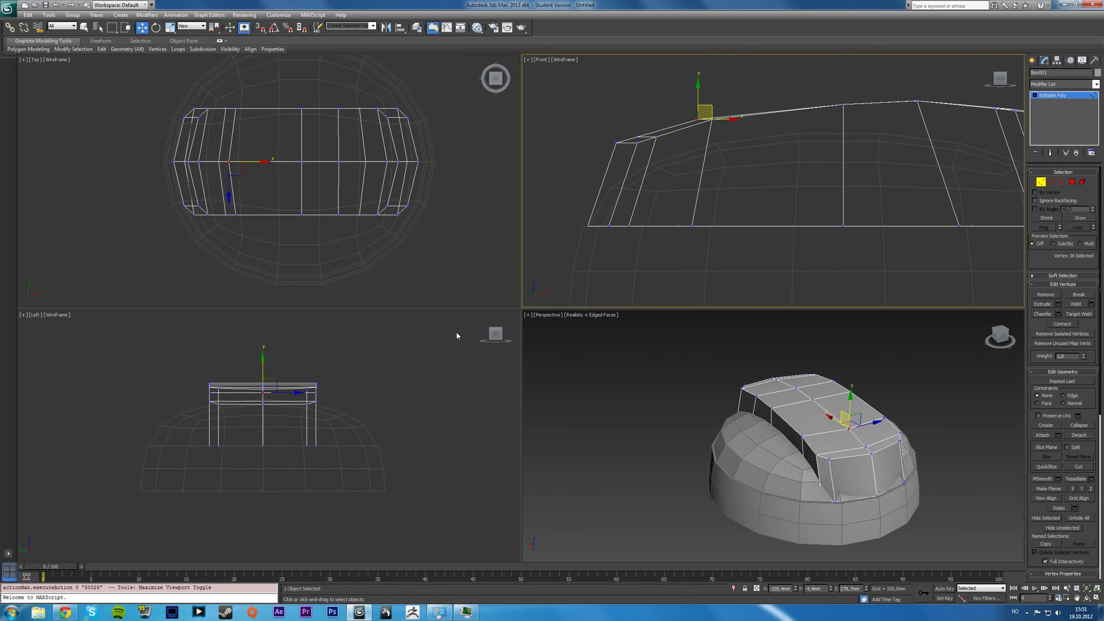
{"action": "key", "text": "alt+w"}
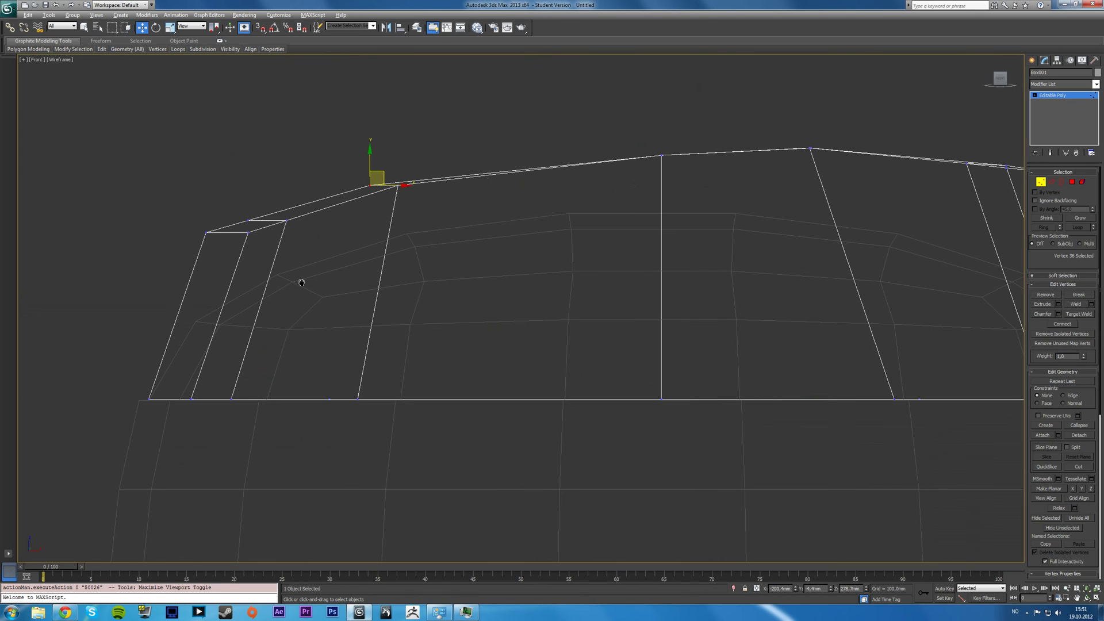
{"action": "middle_click_drag", "start_coordinate": [301, 283], "coordinate": [347, 291]}
{"action": "left_click", "coordinate": [294, 228]}
{"action": "left_click_drag", "start_coordinate": [281, 263], "coordinate": [281, 263]}
{"action": "left_click", "coordinate": [247, 229]}
{"action": "left_click", "coordinate": [252, 241]}
{"action": "left_click_drag", "start_coordinate": [261, 226], "coordinate": [345, 213]}
{"action": "left_click", "coordinate": [252, 244]}
{"action": "left_click", "coordinate": [309, 232]}
{"action": "left_click_drag", "start_coordinate": [383, 173], "coordinate": [456, 178]}
{"action": "left_click", "coordinate": [300, 242]}
{"action": "left_click_drag", "start_coordinate": [278, 228], "coordinate": [342, 230]}
- Align the centre-row top vertices at the box's right end with the side outline
{"action": "left_click", "coordinate": [734, 226]}
{"action": "mouse_move", "coordinate": [690, 147]}
{"action": "left_mouse_down"}
{"action": "mouse_move", "coordinate": [727, 176]}
{"action": "mouse_move", "coordinate": [697, 159]}
{"action": "left_mouse_up"}
{"action": "left_click_drag", "start_coordinate": [834, 135], "coordinate": [873, 148]}
{"action": "left_click", "coordinate": [887, 134]}
{"action": "middle_click_drag", "start_coordinate": [706, 171], "coordinate": [784, 163]}
- Adjust the box's middle top vertices, and raise the top vertices slightly from the left slope to the right end
{"action": "scroll", "coordinate": [696, 200], "scroll_direction": "down", "scroll_amount": 3}
{"action": "middle_click_drag", "start_coordinate": [695, 201], "coordinate": [650, 216]}
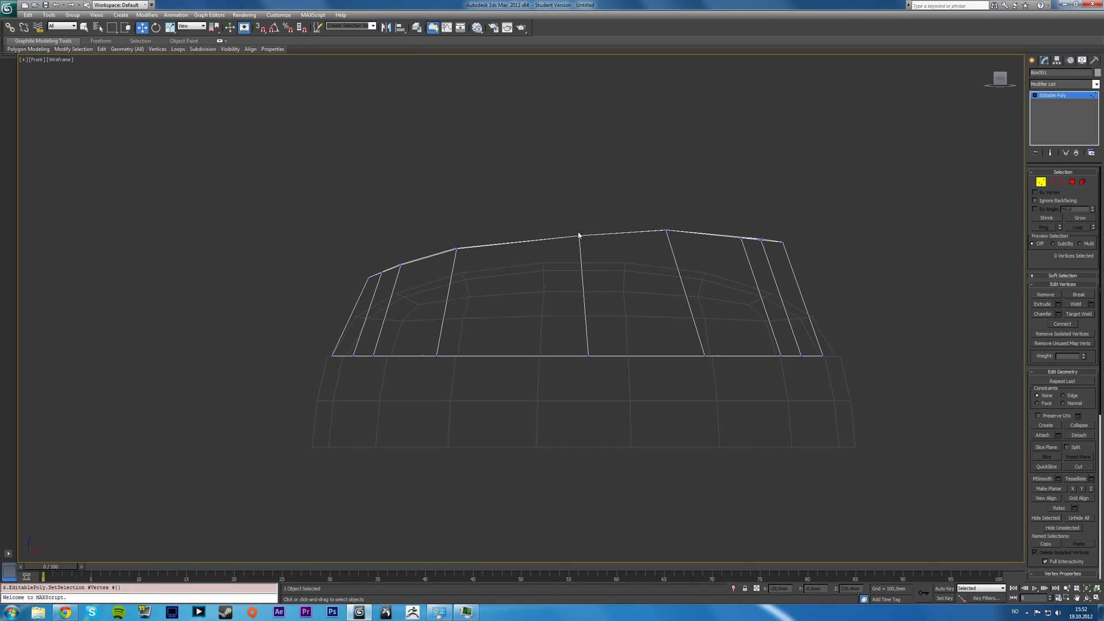
{"action": "mouse_move", "coordinate": [579, 232]}
{"action": "left_mouse_down"}
{"action": "mouse_move", "coordinate": [585, 239]}
{"action": "mouse_move", "coordinate": [585, 226]}
{"action": "left_mouse_up"}
{"action": "left_click", "coordinate": [630, 181]}
{"action": "left_click_drag", "start_coordinate": [452, 169], "coordinate": [604, 236]}
{"action": "left_click_drag", "start_coordinate": [802, 280], "coordinate": [802, 280]}
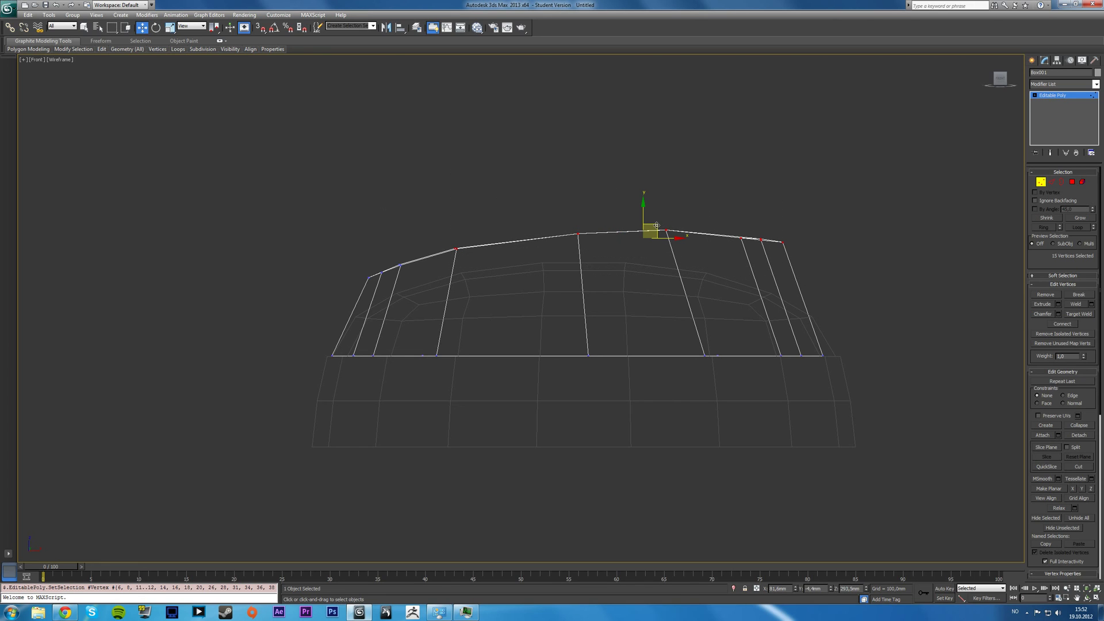
{"action": "left_click_drag", "start_coordinate": [657, 226], "coordinate": [655, 223]}
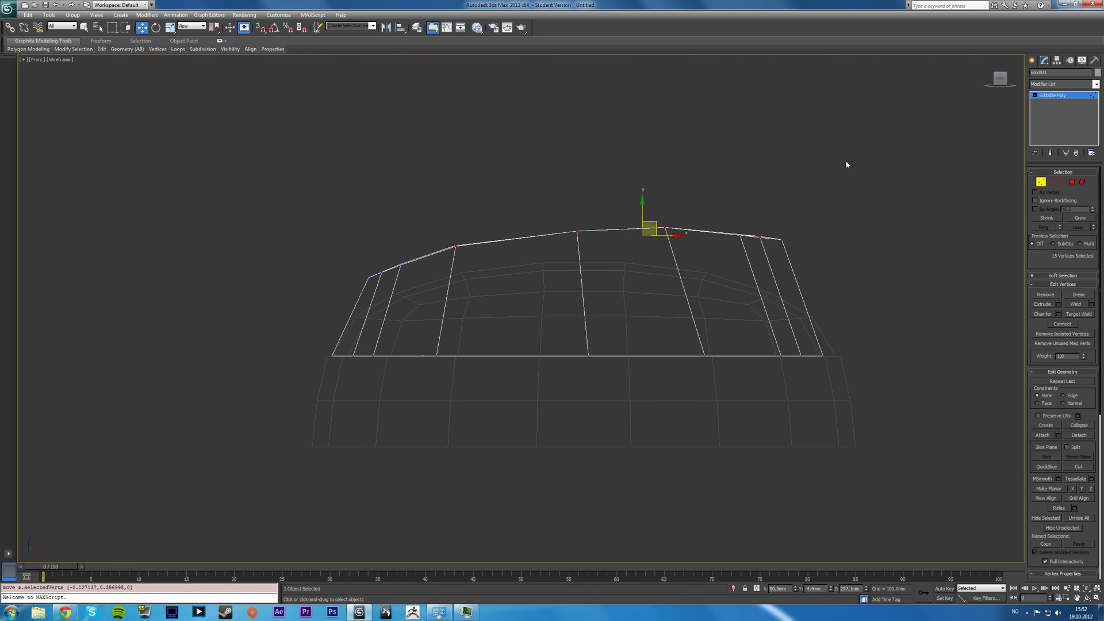
- Leave vertex editing, deselect the box, and examine its fit over the dome from several angles in perspective
{"action": "left_click", "coordinate": [1041, 182]}
{"action": "left_click", "coordinate": [84, 27]}
{"action": "left_click", "coordinate": [196, 224]}
{"action": "key", "text": "alt+w"}
{"action": "left_click", "coordinate": [688, 480]}
{"action": "key", "text": "alt+w"}
{"action": "key", "text": "z"}
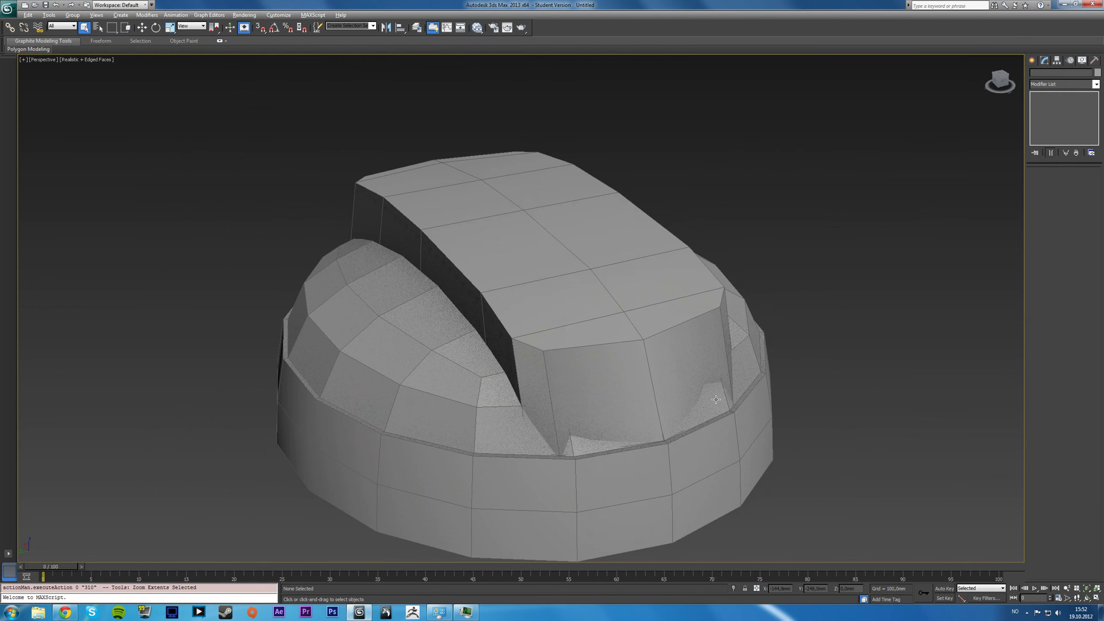
{"action": "scroll", "coordinate": [708, 400], "scroll_direction": "down", "scroll_amount": 4}
{"action": "middle_click_drag", "start_coordinate": [648, 409], "coordinate": [450, 377], "text": "alt"}
{"action": "scroll", "coordinate": [511, 378], "scroll_direction": "up", "scroll_amount": 3}
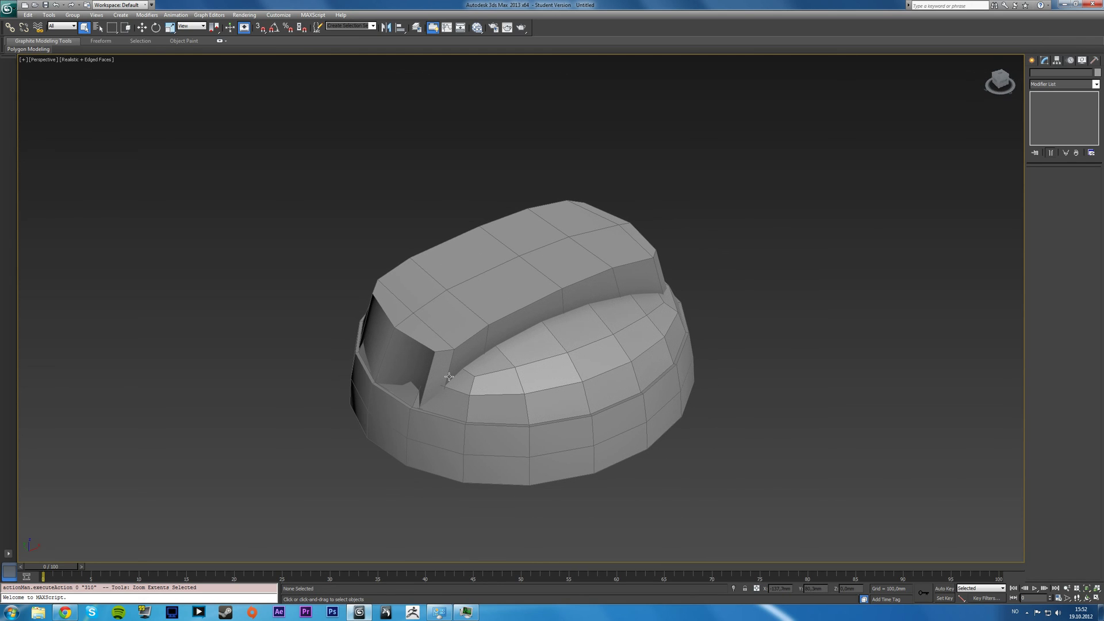